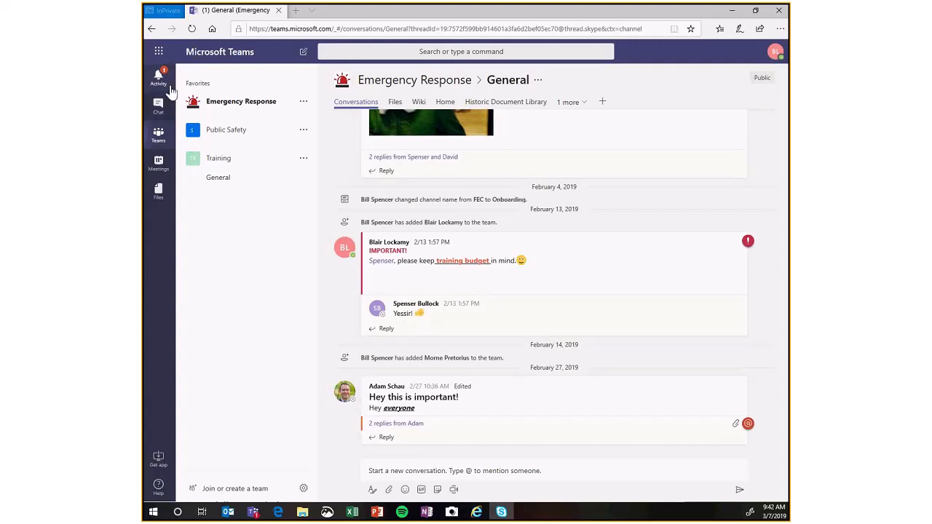
# Look through the Activity feed, recent chats, Teams list and Files views, ending with the Emergency Response team's options.
pyautogui.click(171, 88)
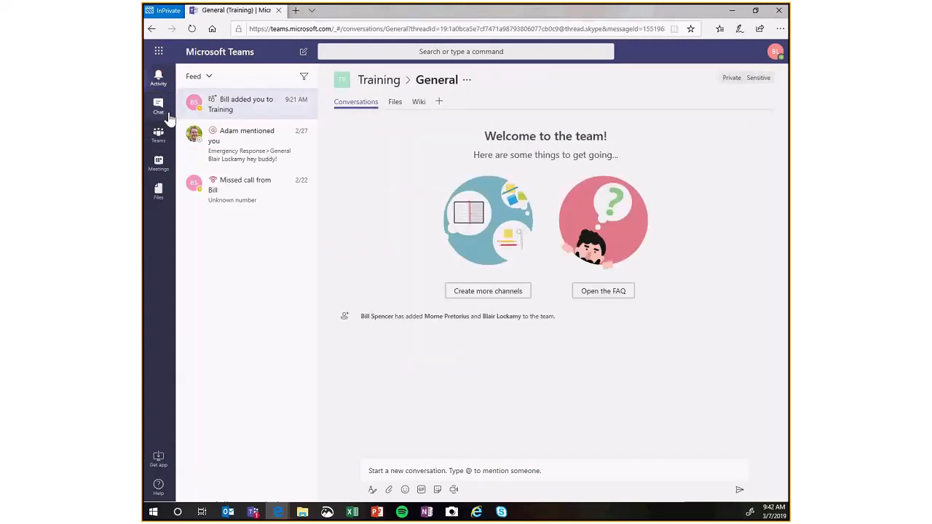
pyautogui.click(168, 118)
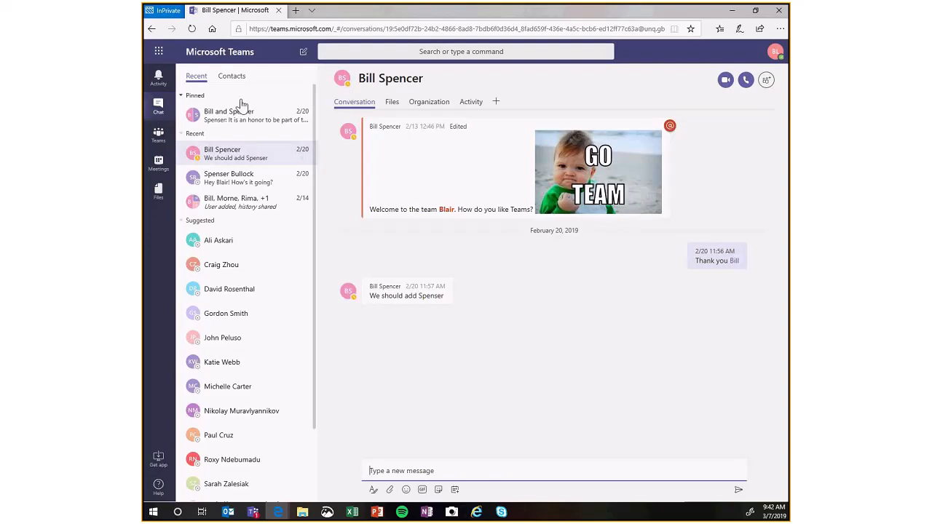
pyautogui.click(161, 140)
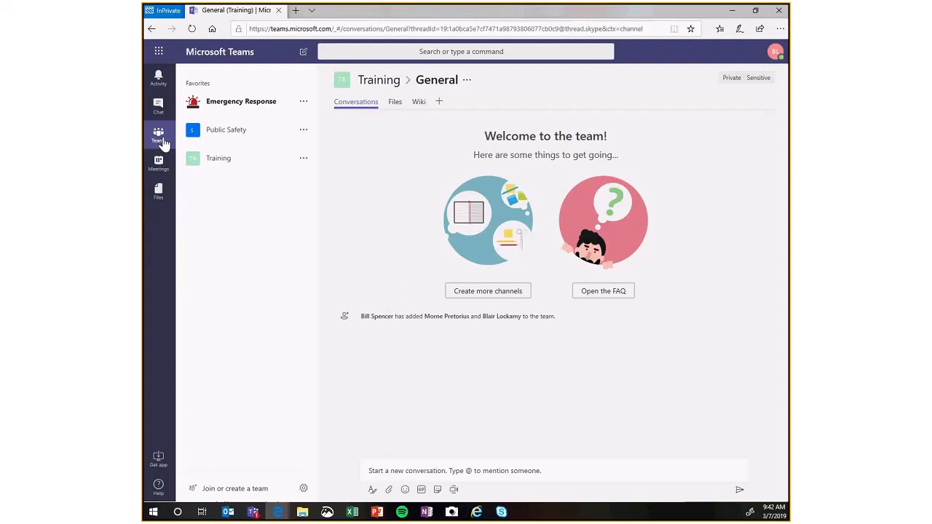
pyautogui.click(160, 193)
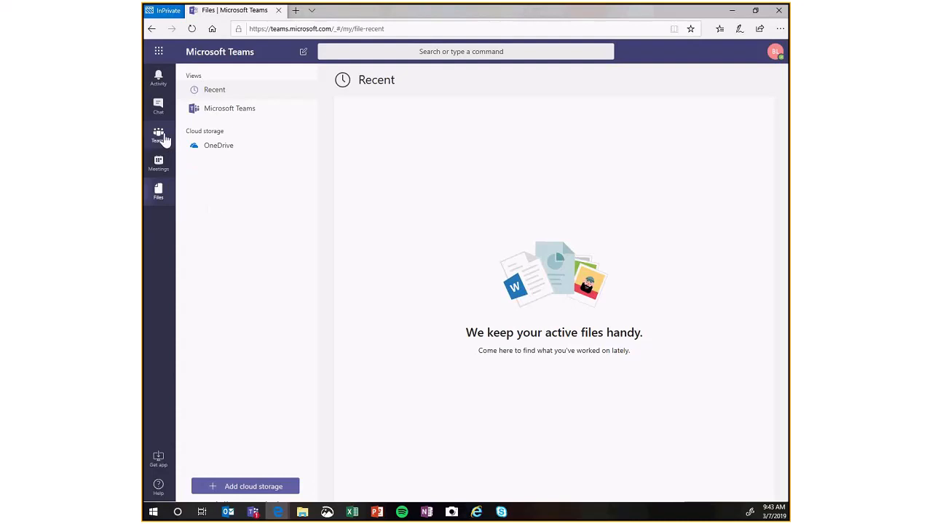
pyautogui.click(161, 137)
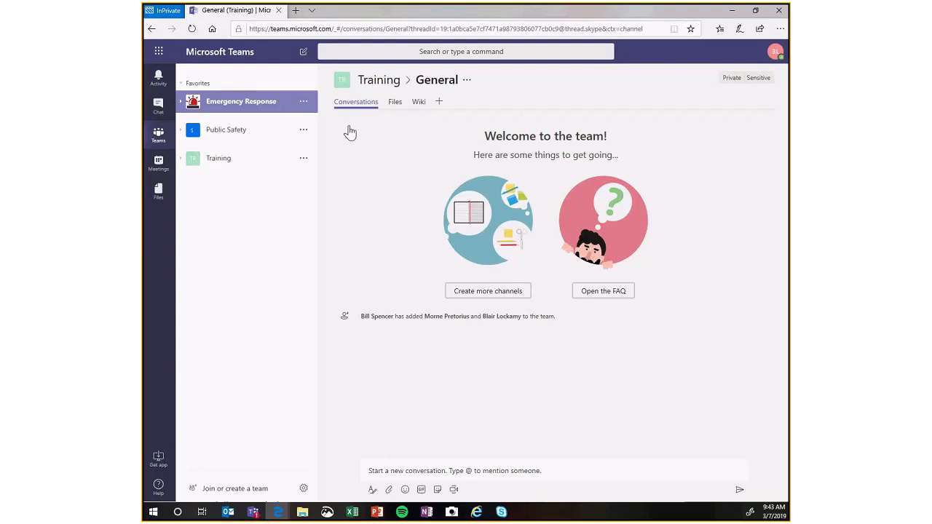
pyautogui.click(304, 103)
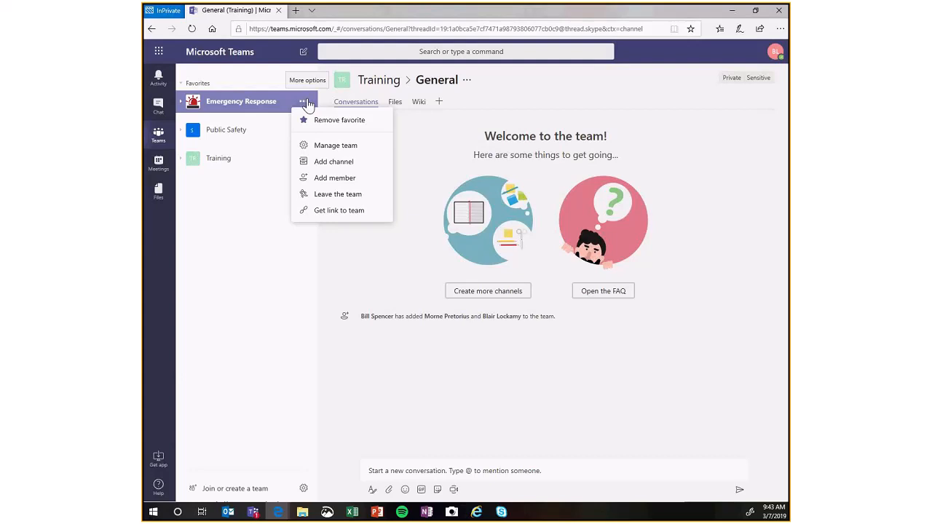
# Start a new chat with a colleague and send a greeting of "Hi" followed by the colleague's first name.
pyautogui.click(302, 54)
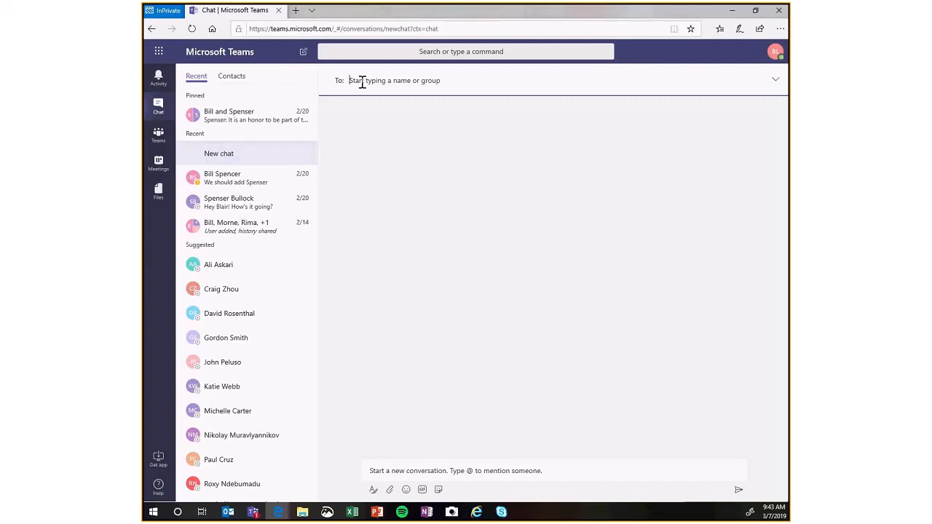
pyautogui.write('morne')
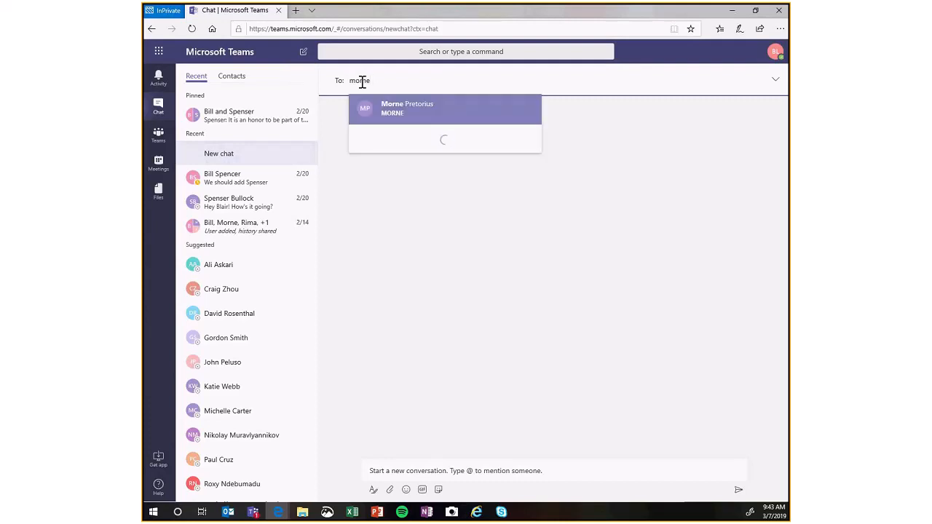
pyautogui.press('Return')
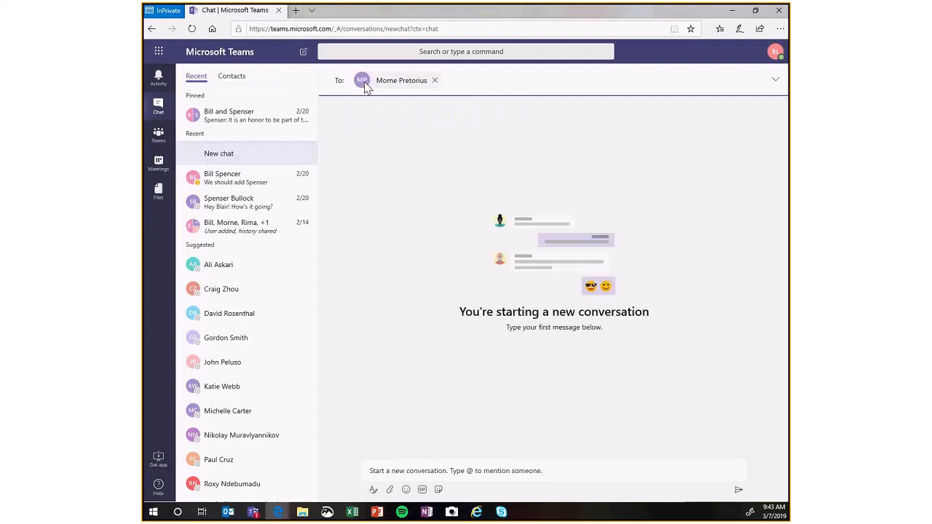
pyautogui.click(452, 469)
pyautogui.write('Hi Morn')
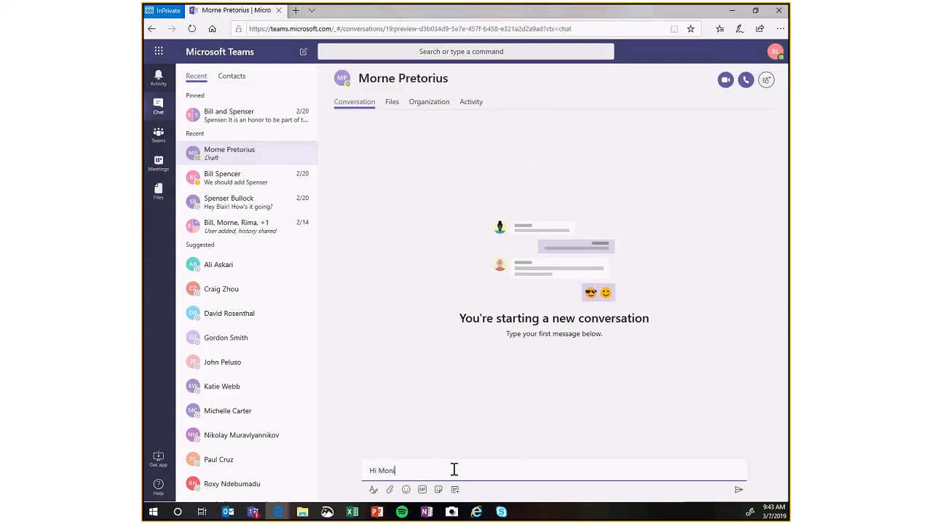
pyautogui.write('e!')
pyautogui.press('Return')
# Send a second message reading "Goodmorning" in the same chat.
pyautogui.write('H')
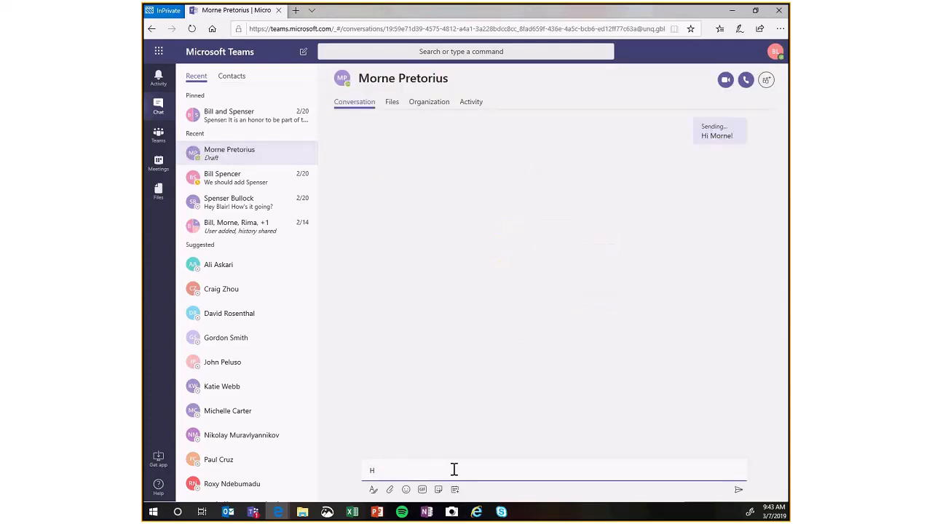
pyautogui.write('oodm')
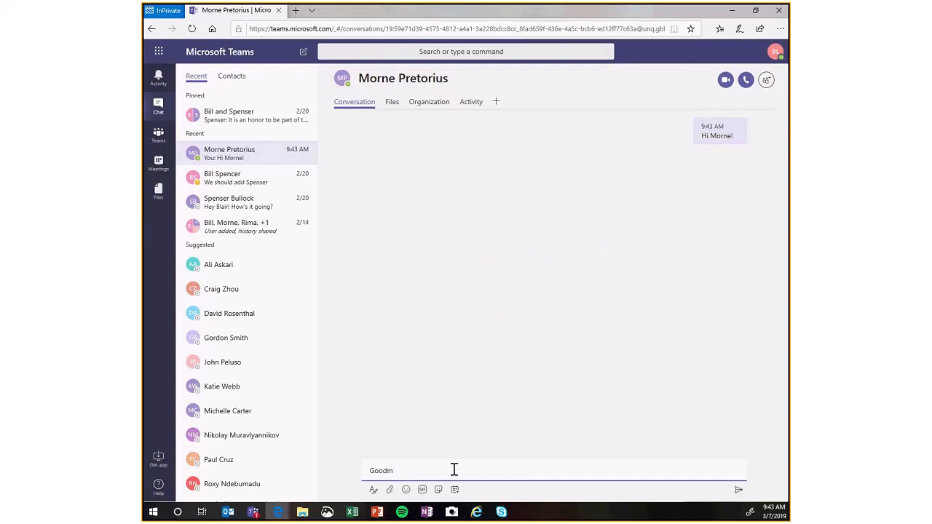
pyautogui.write('orning')
pyautogui.press('Return')
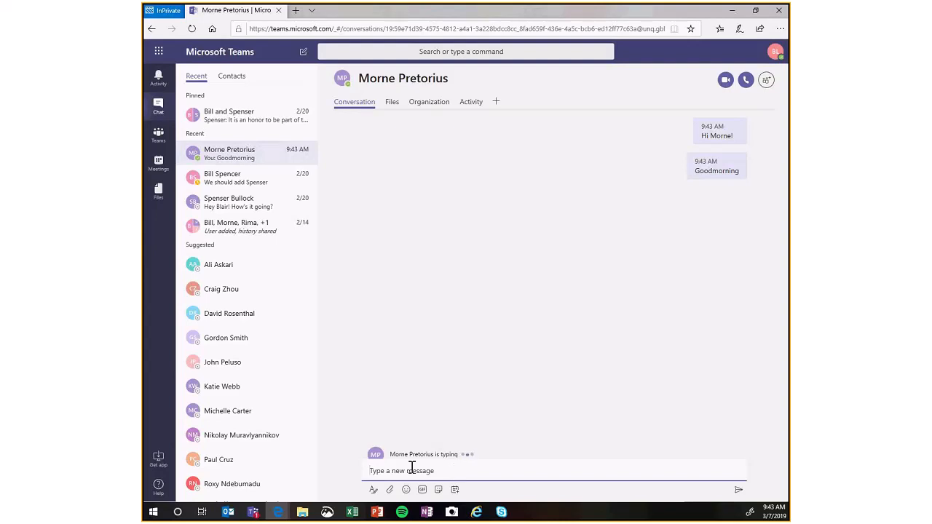
# Expand the Emergency Response and Public Safety teams in the teams list and open Emergency Response's Budget channel.
pyautogui.click(158, 136)
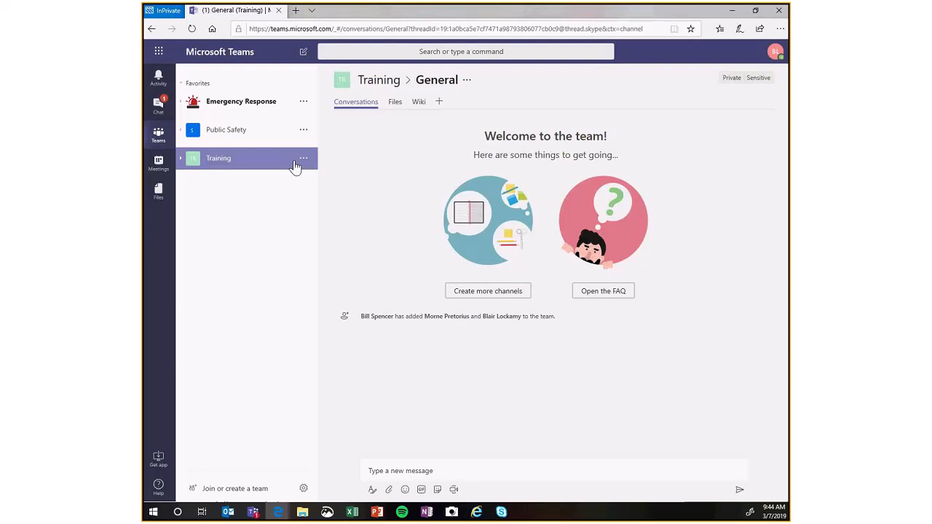
pyautogui.click(259, 107)
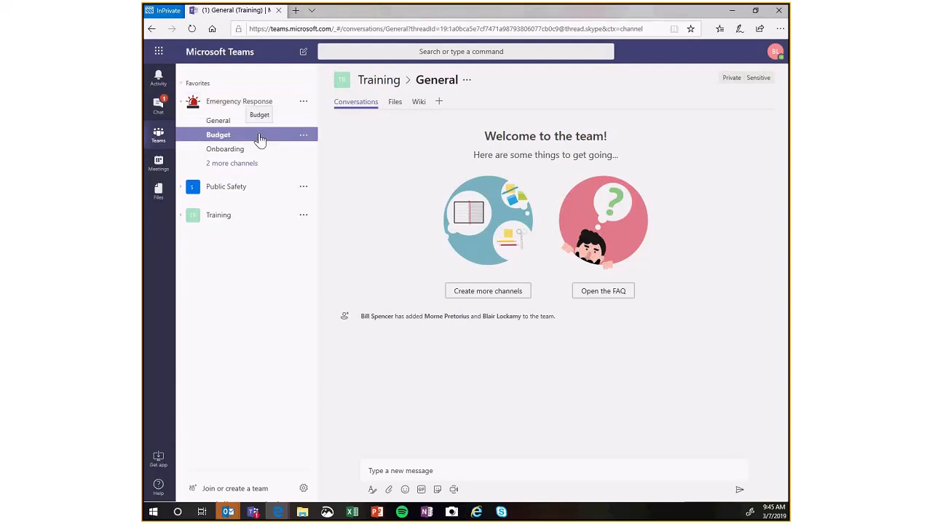
pyautogui.click(268, 188)
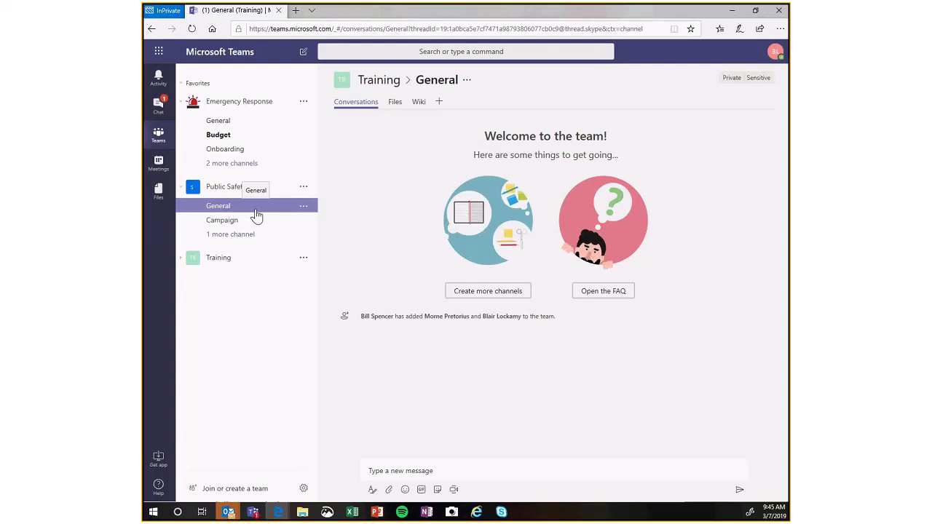
pyautogui.click(252, 142)
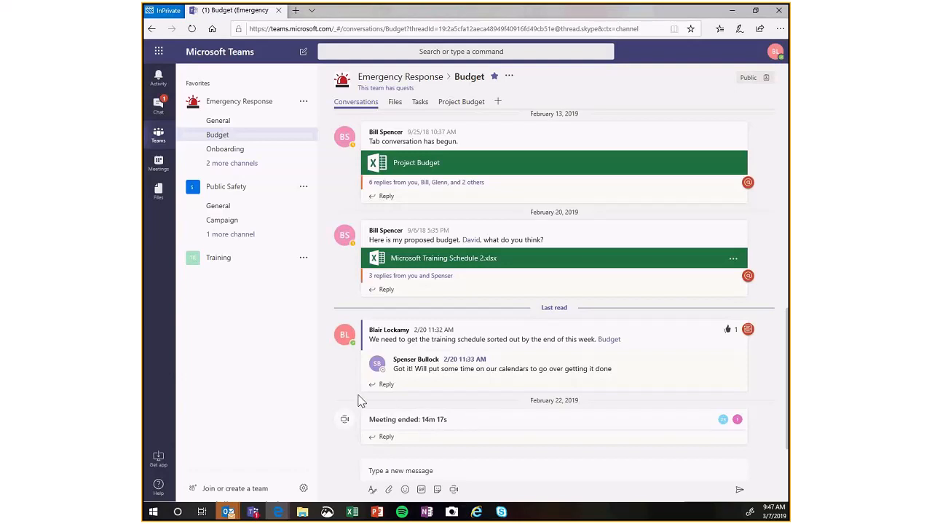
# Open the hidden Corrections channel of the Emergency Response team and mark it as a favorite.
pyautogui.click(250, 170)
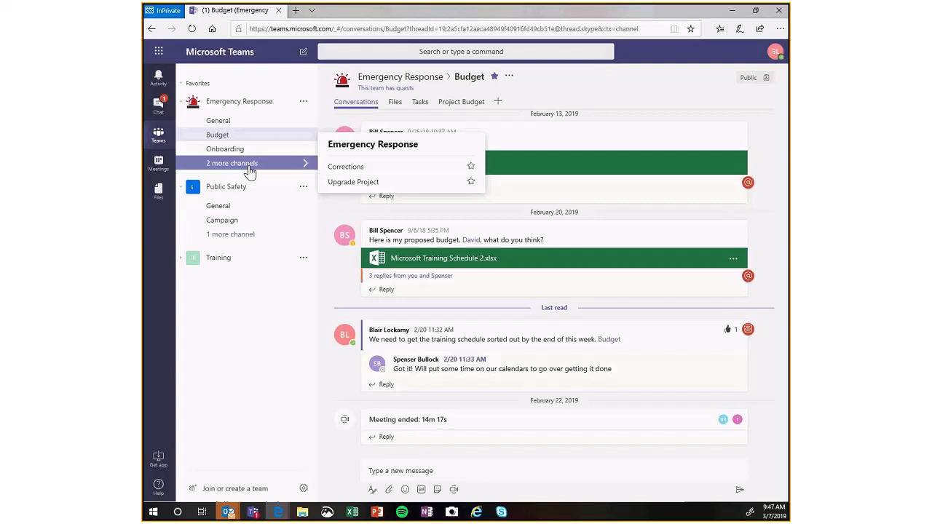
pyautogui.click(356, 171)
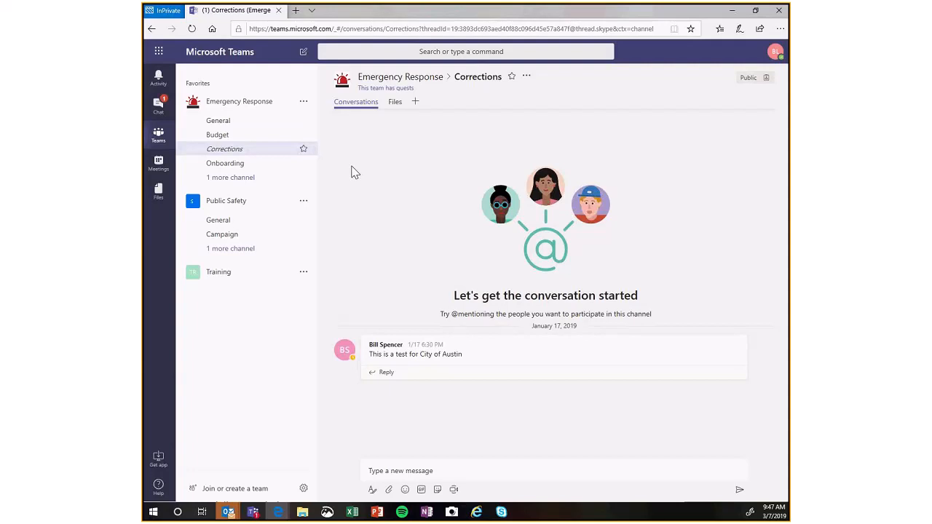
pyautogui.click(312, 159)
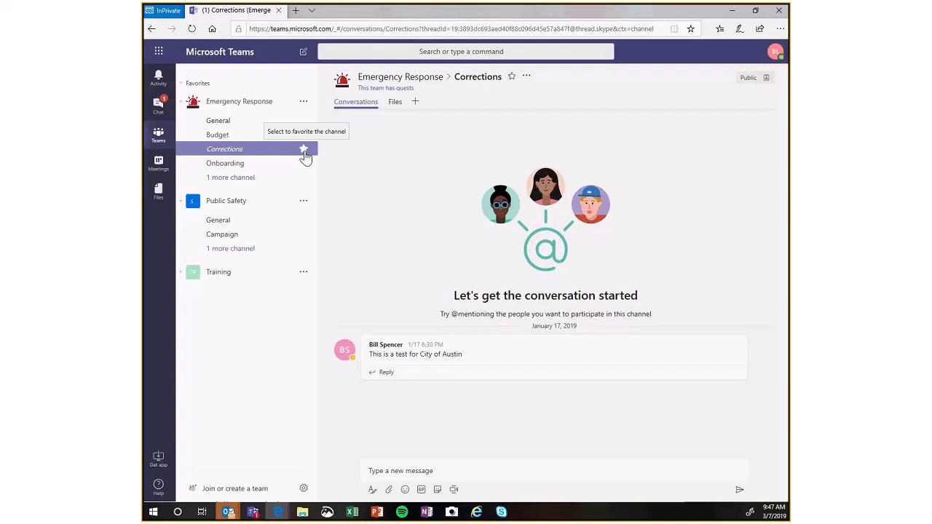
pyautogui.click(303, 150)
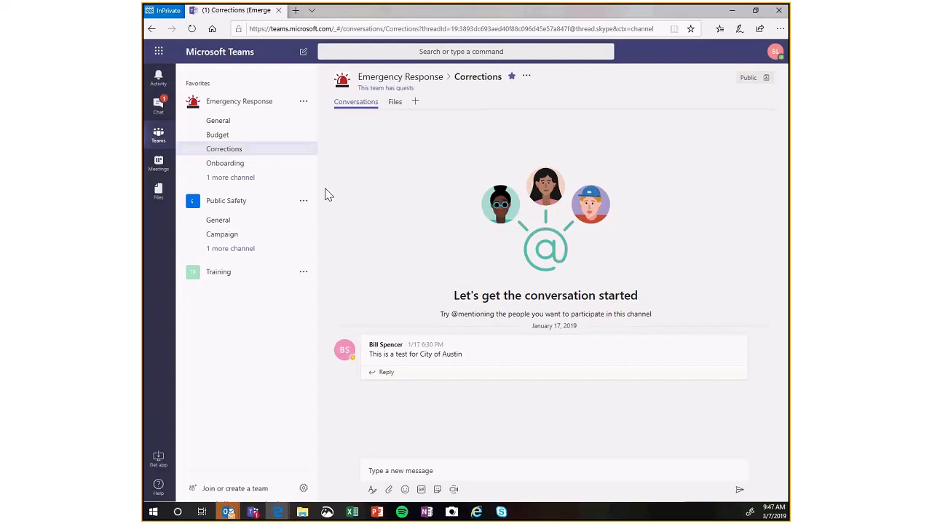
# Open the Onboarding channel of Emergency Response and remove it from the favorites.
pyautogui.click(277, 167)
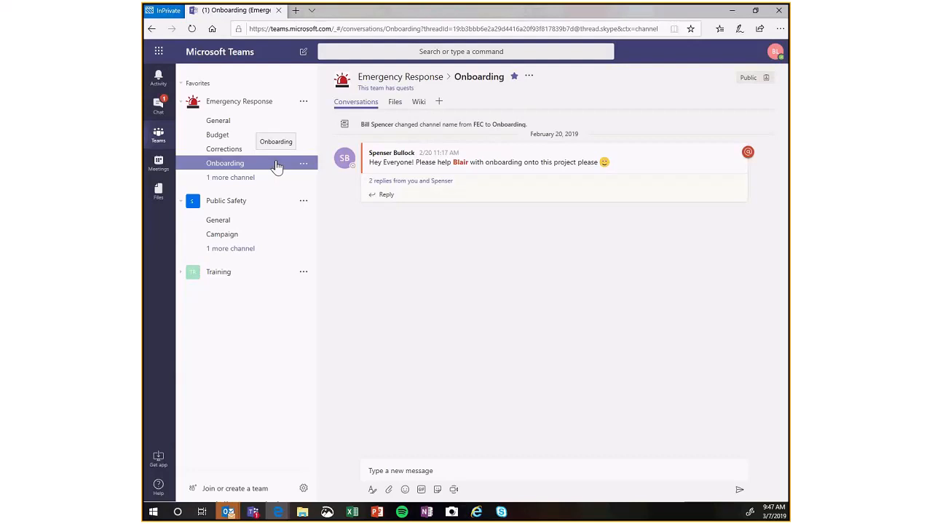
pyautogui.click(515, 77)
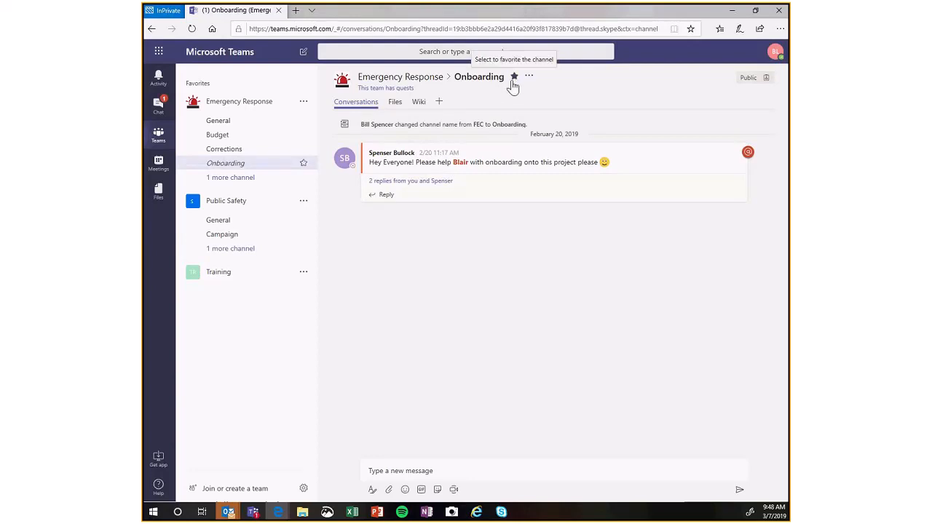
pyautogui.click(514, 78)
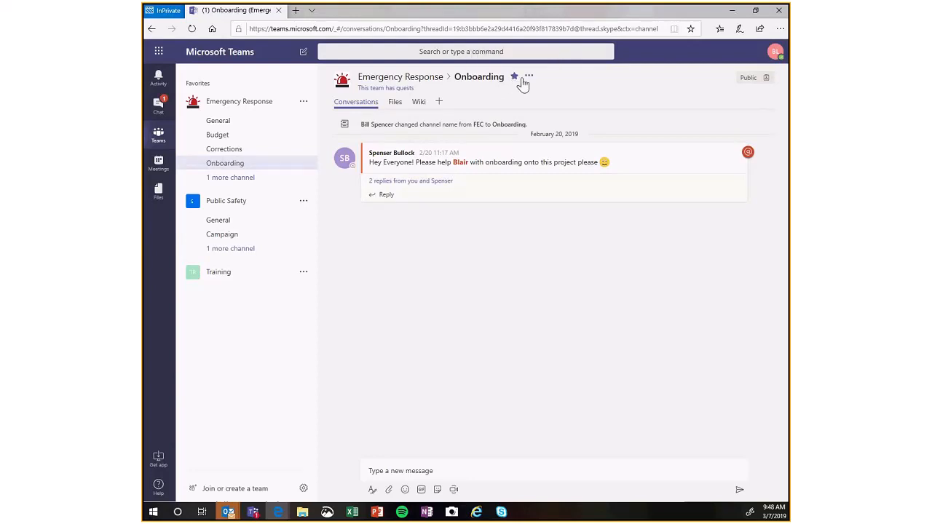
pyautogui.click(515, 77)
# Remove Emergency Response's Budget channel from the favorites and switch to the Corrections channel.
pyautogui.click(273, 139)
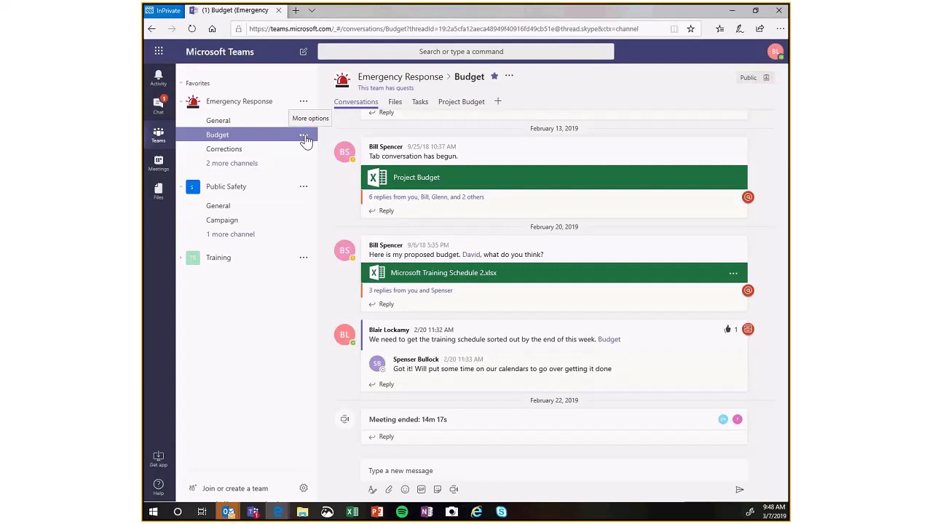
pyautogui.click(305, 137)
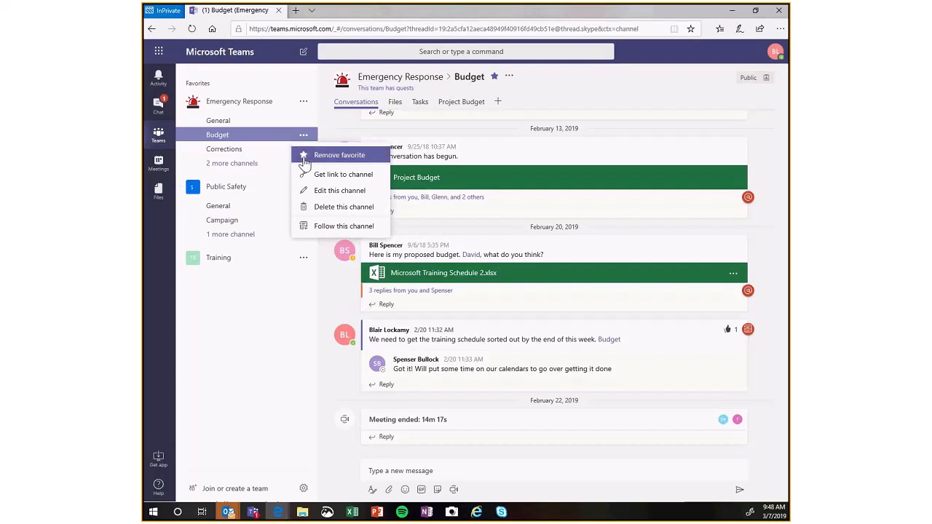
pyautogui.click(304, 160)
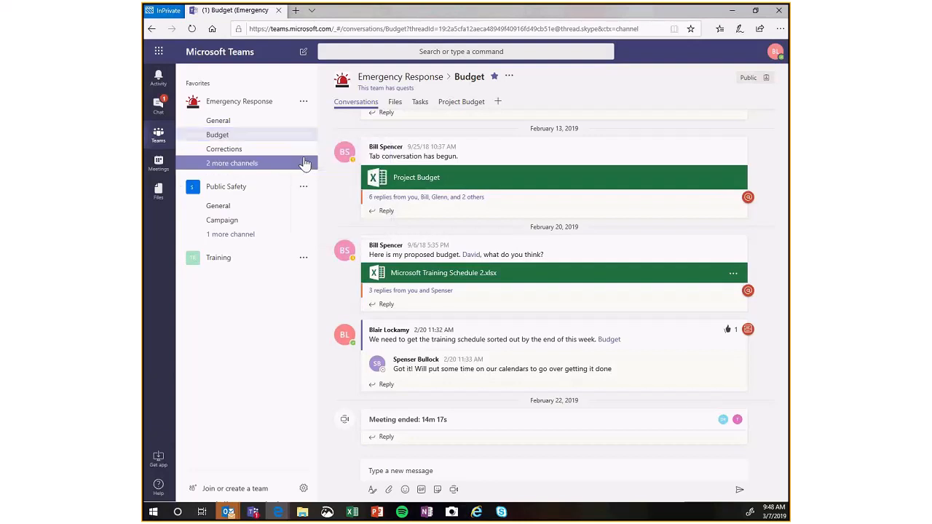
pyautogui.click(248, 153)
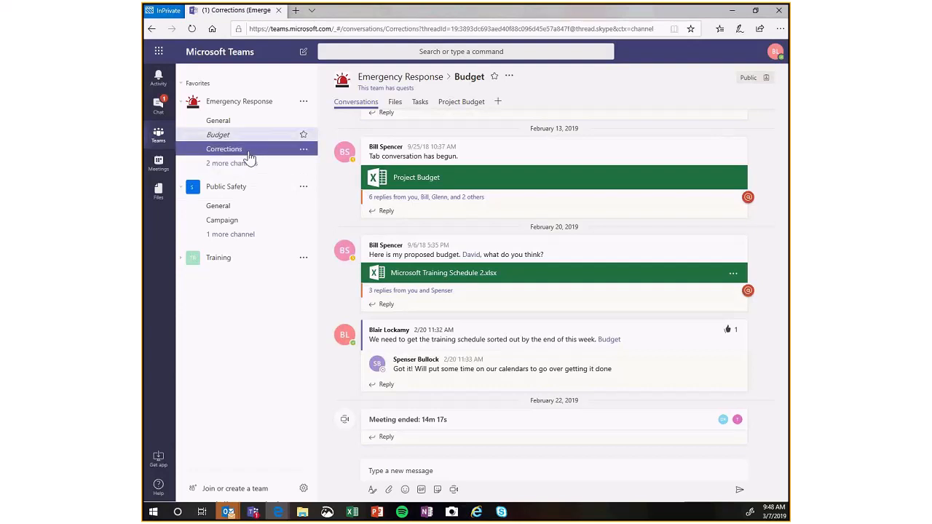
pyautogui.click(220, 122)
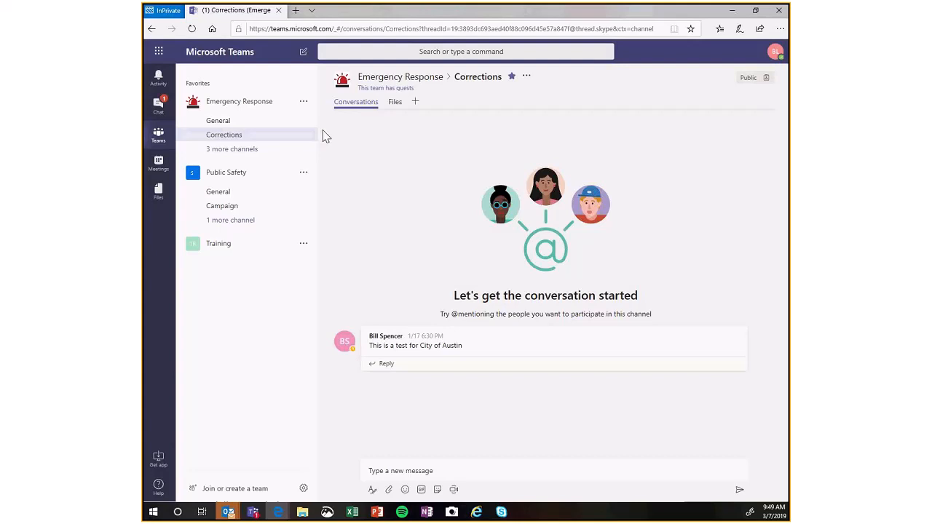
# Open Public Safety's General channel and move the Public Safety team above Emergency Response in the teams list.
pyautogui.moveTo(313, 137)
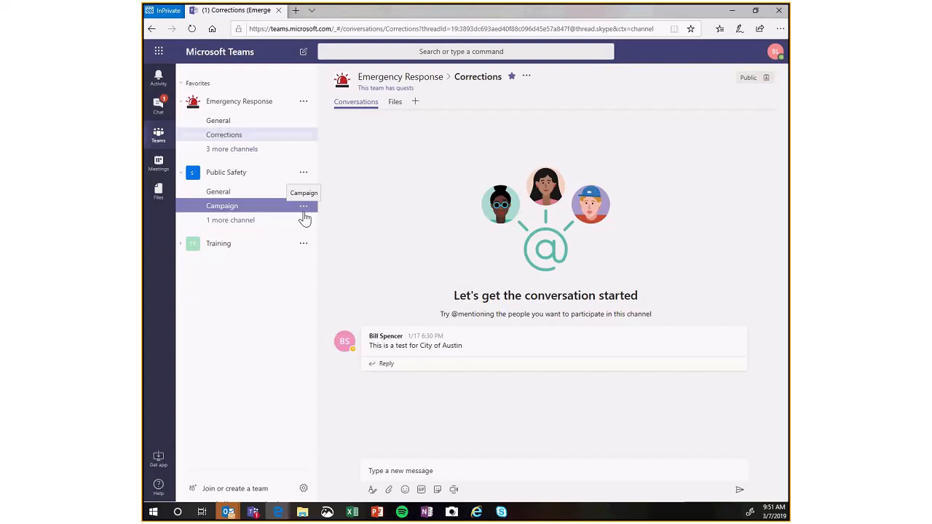
pyautogui.click(263, 201)
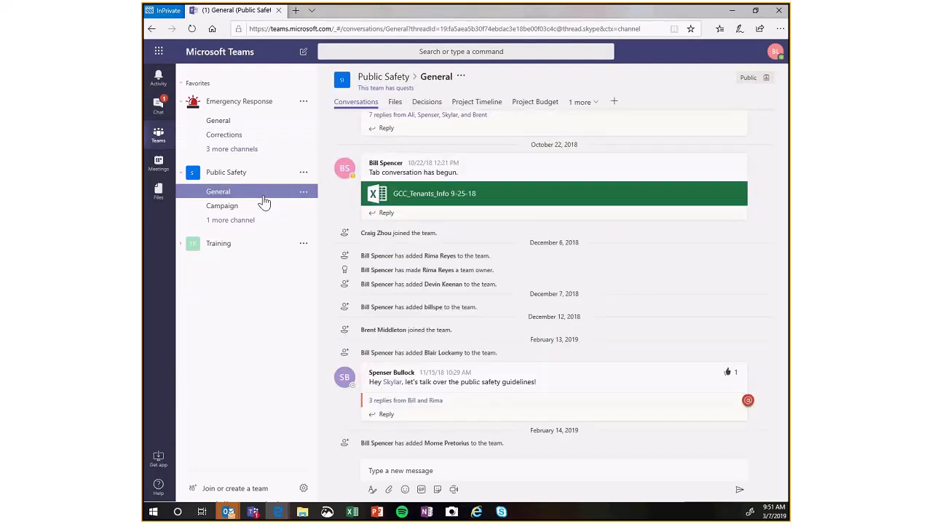
pyautogui.click(263, 210)
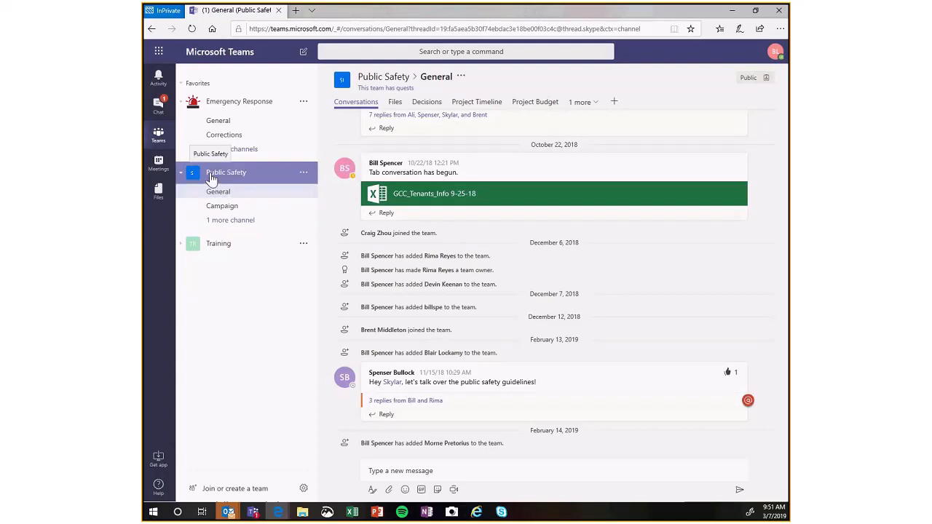
pyautogui.moveTo(211, 178); pyautogui.dragTo(225, 105)
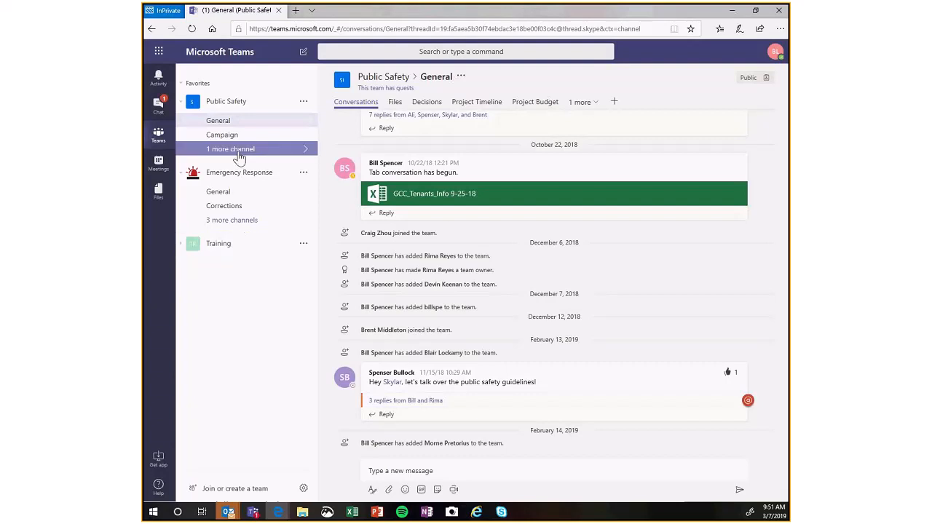
# View the Public Safety team's hidden channels and open the Training team's General channel.
pyautogui.click(296, 152)
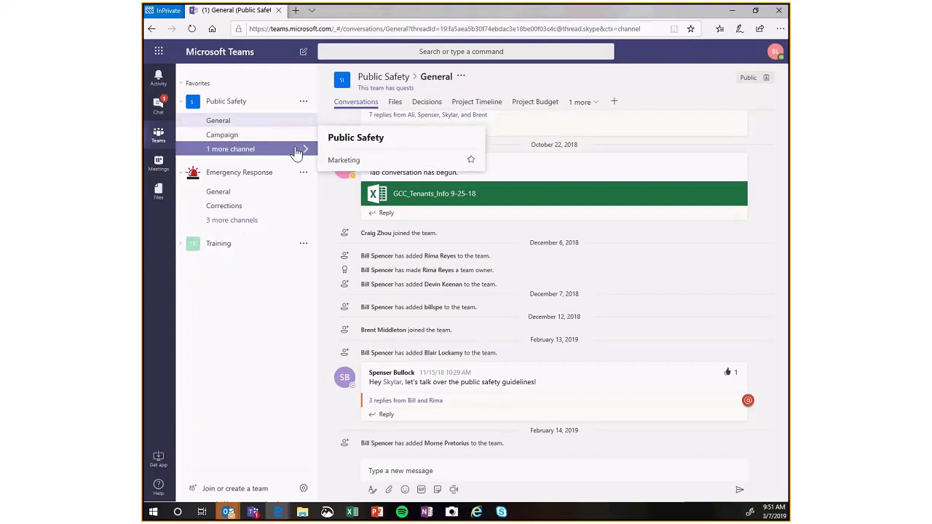
pyautogui.click(213, 248)
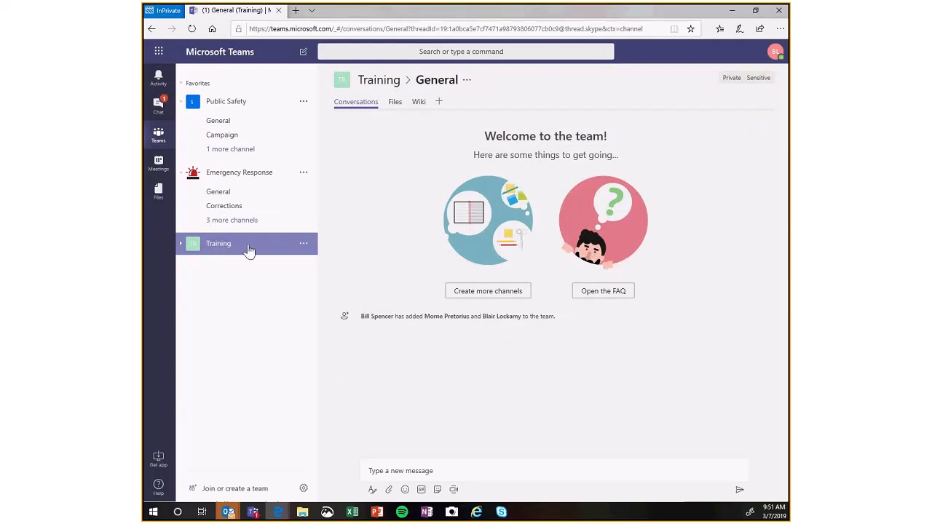
# Open Emergency Response's General channel and run a search for "budget".
pyautogui.click(182, 249)
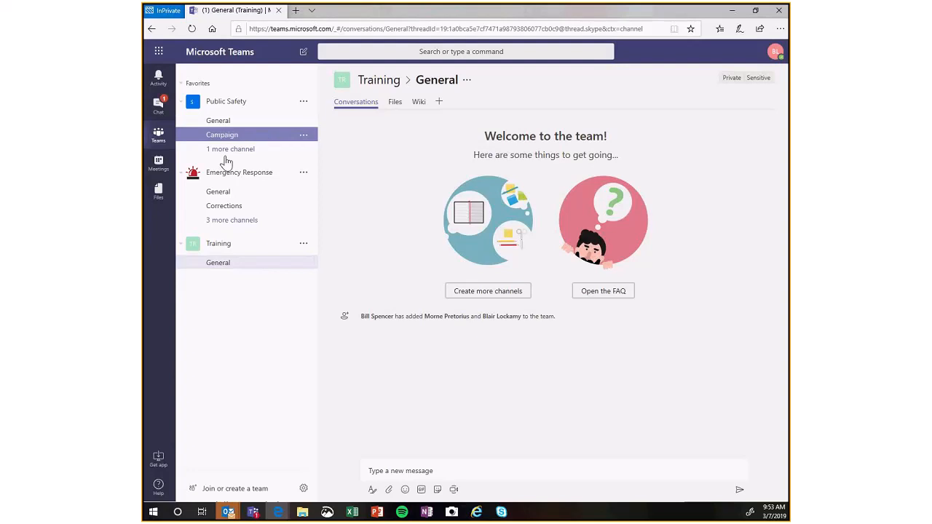
pyautogui.click(214, 194)
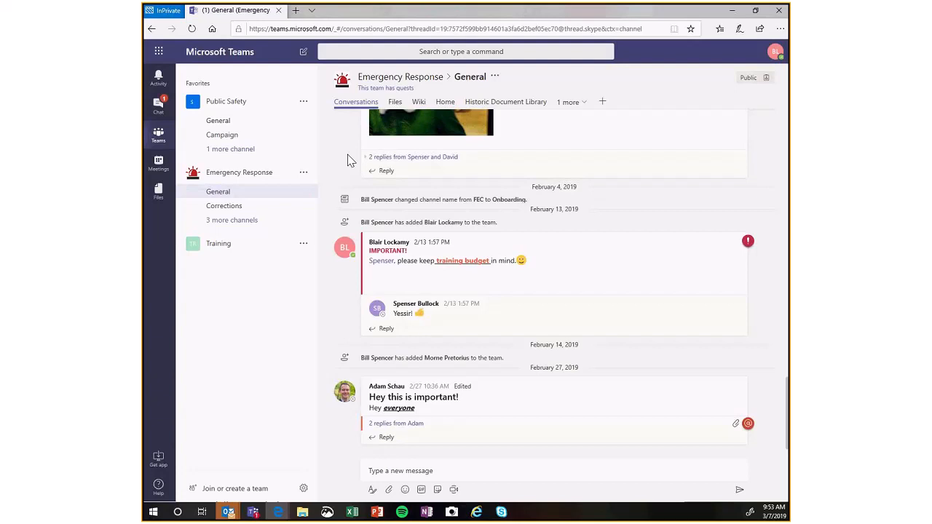
pyautogui.click(340, 53)
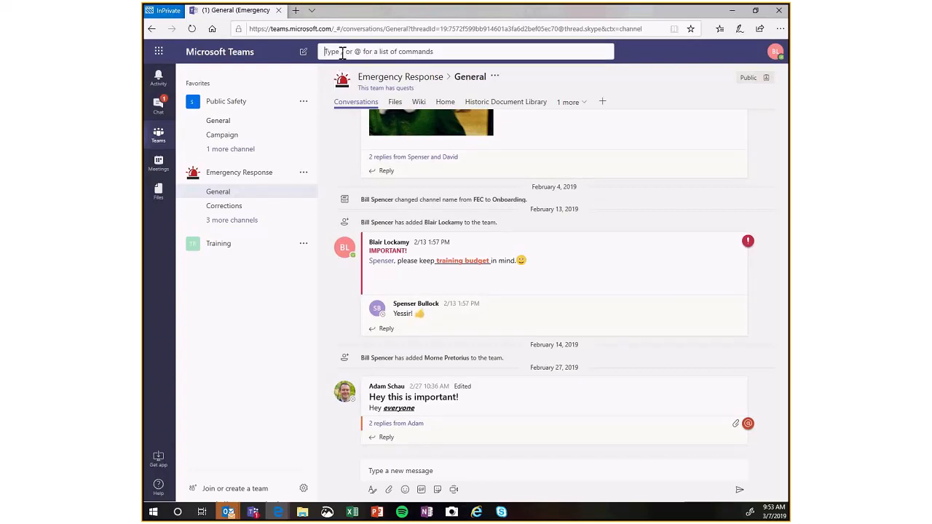
pyautogui.write('budget')
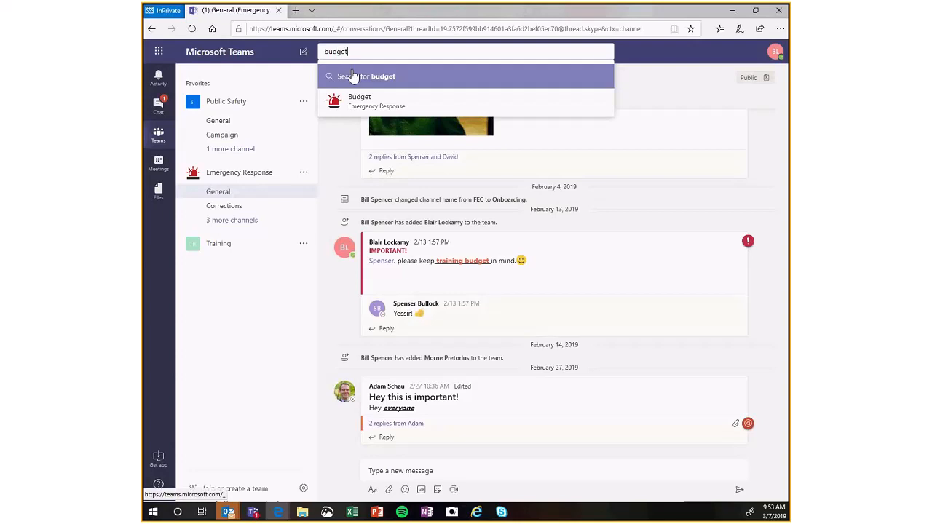
pyautogui.click(353, 76)
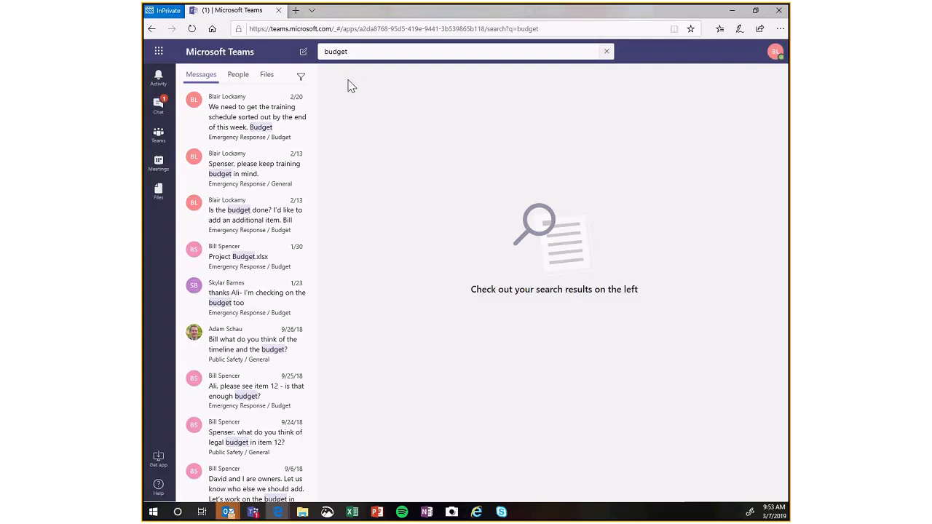
# Show the file results of the budget search and filter them to the Emergency Response team.
pyautogui.click(266, 77)
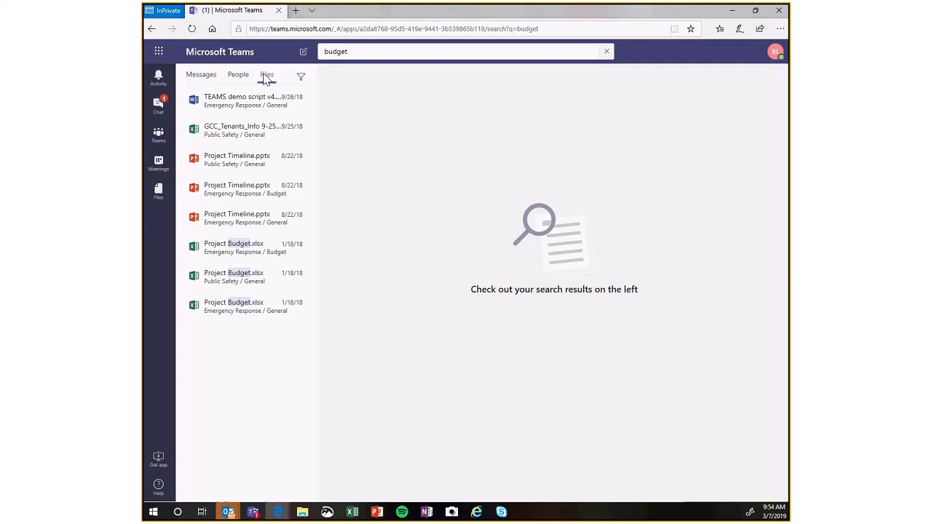
pyautogui.click(301, 79)
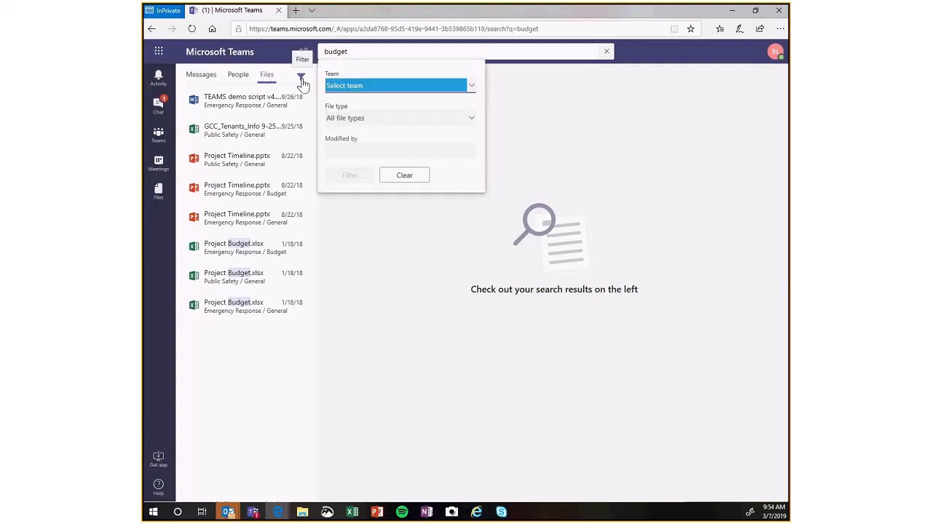
pyautogui.click(355, 86)
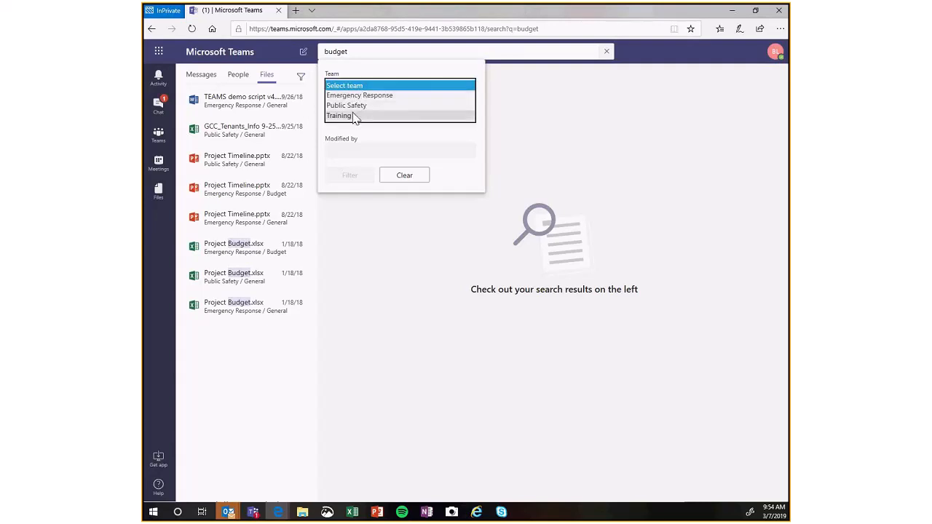
pyautogui.click(358, 96)
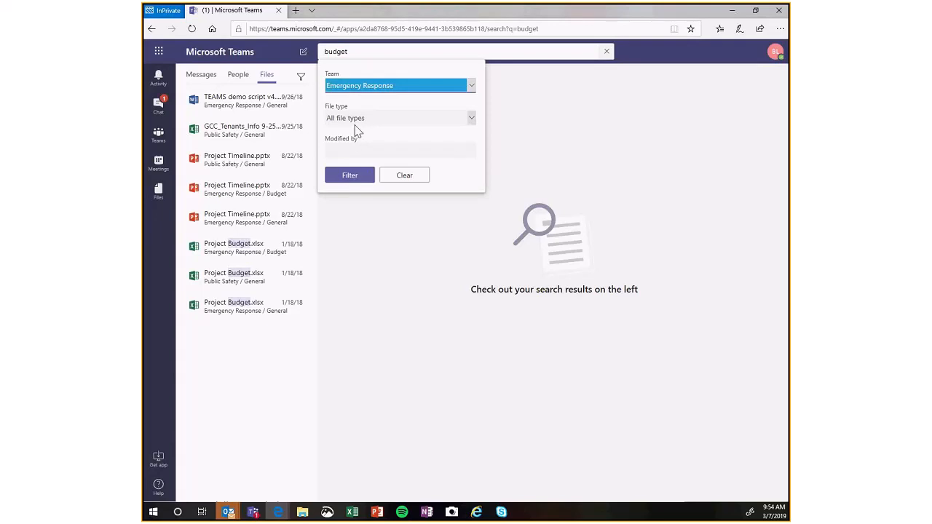
pyautogui.click(349, 176)
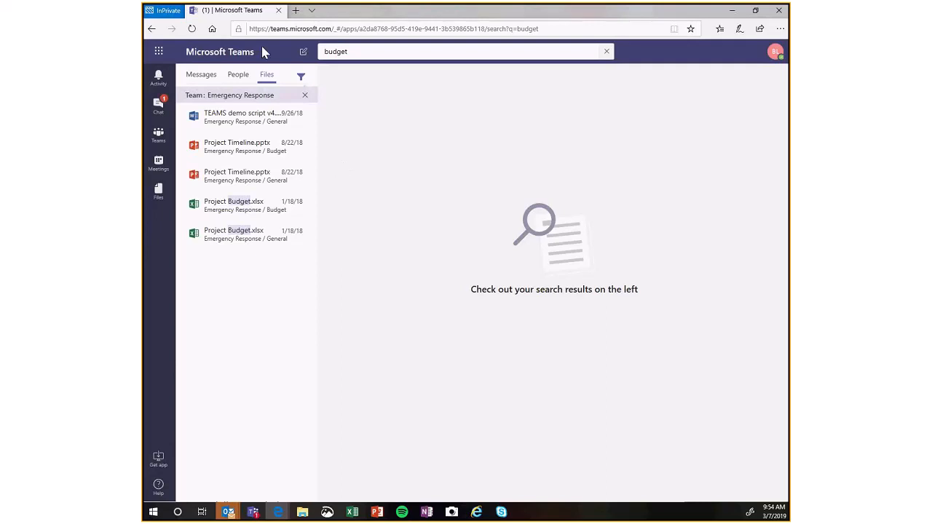
# Replace the budget search text with the /dnd command to set the status to do not disturb.
pyautogui.click(358, 51)
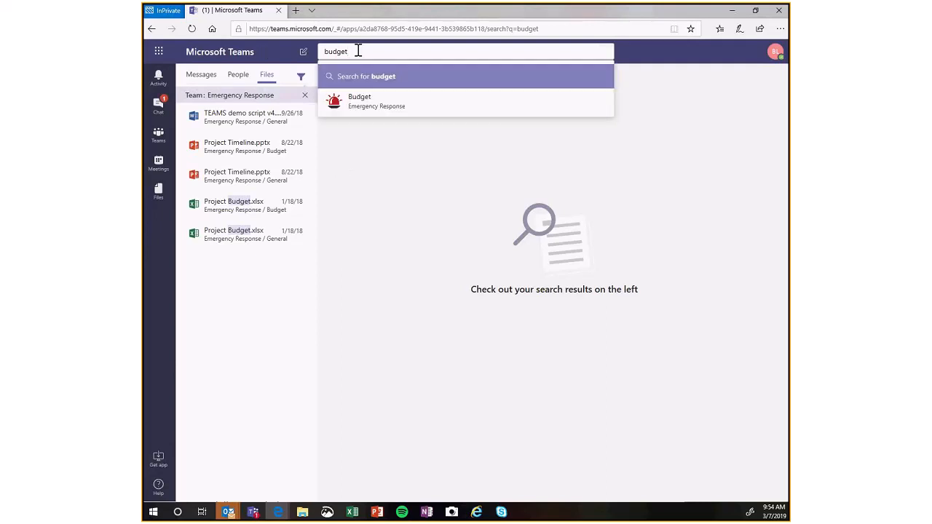
pyautogui.doubleClick(359, 51)
pyautogui.press('BackSpace')
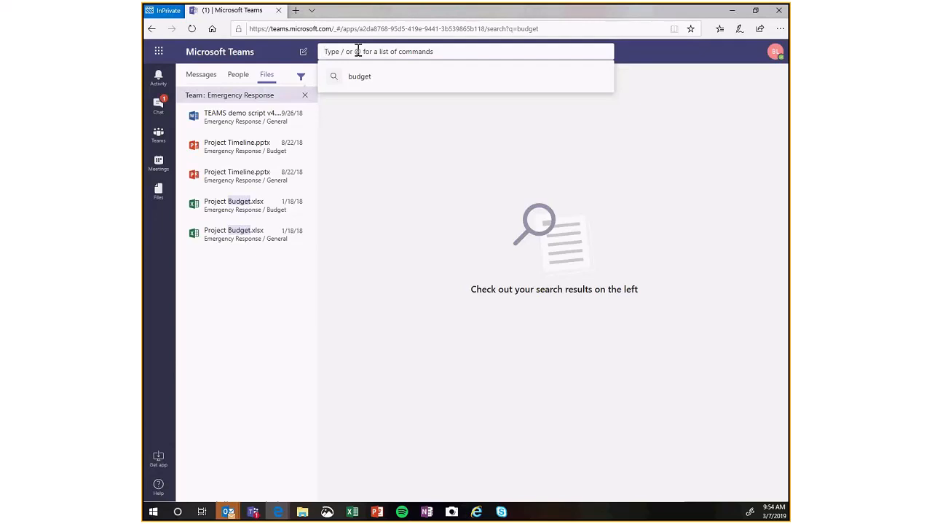
pyautogui.write('/')
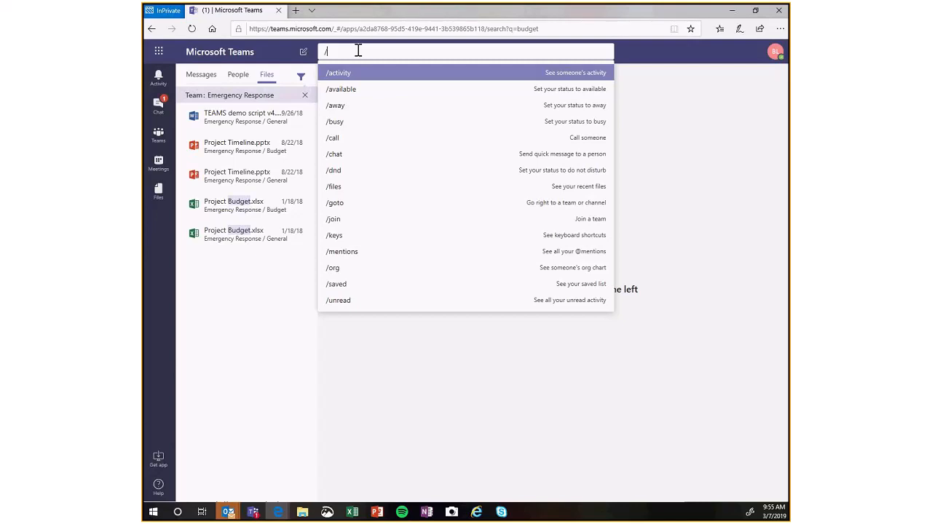
pyautogui.write('dnd')
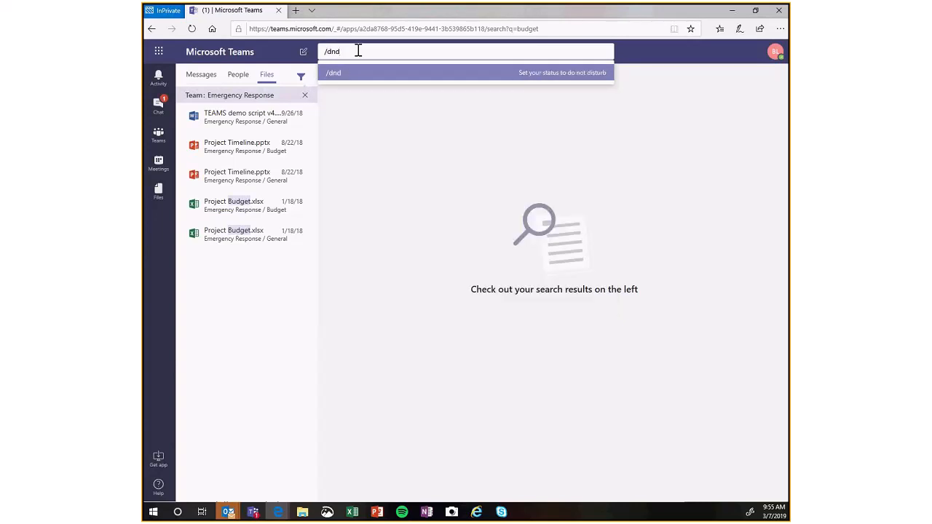
pyautogui.press('Return')
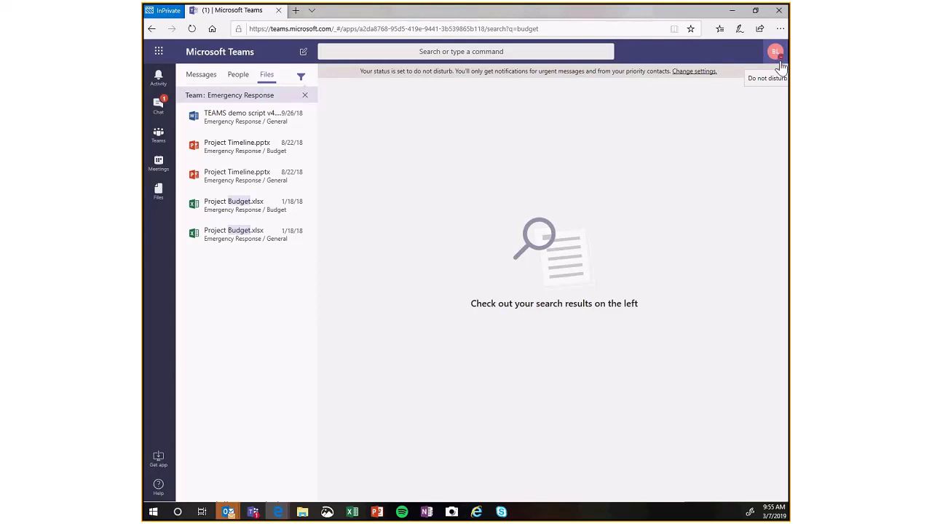
# Set the status to away with the /away command.
pyautogui.click(460, 54)
pyautogui.write('/away')
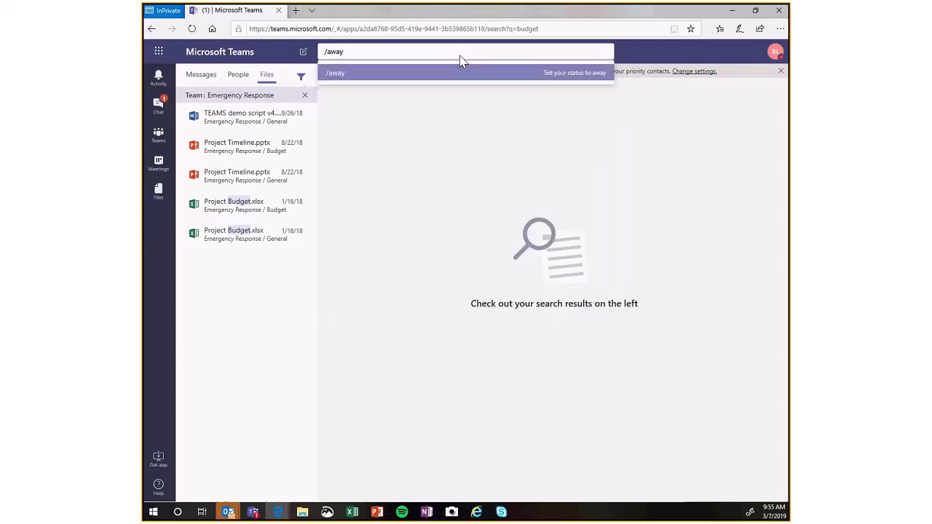
pyautogui.press('Return')
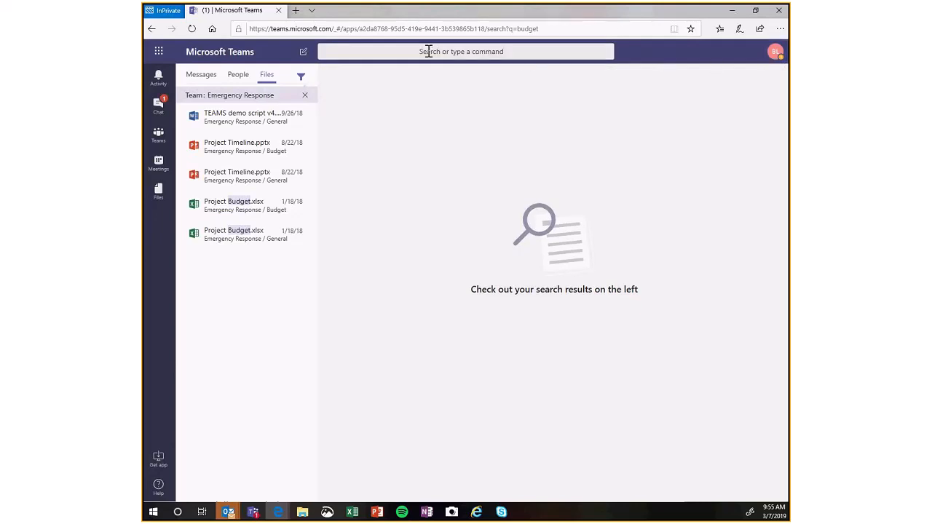
# Go to Public Safety's Campaign channel with the /goto command and view the list of recent commands.
pyautogui.click(429, 51)
pyautogui.write('/')
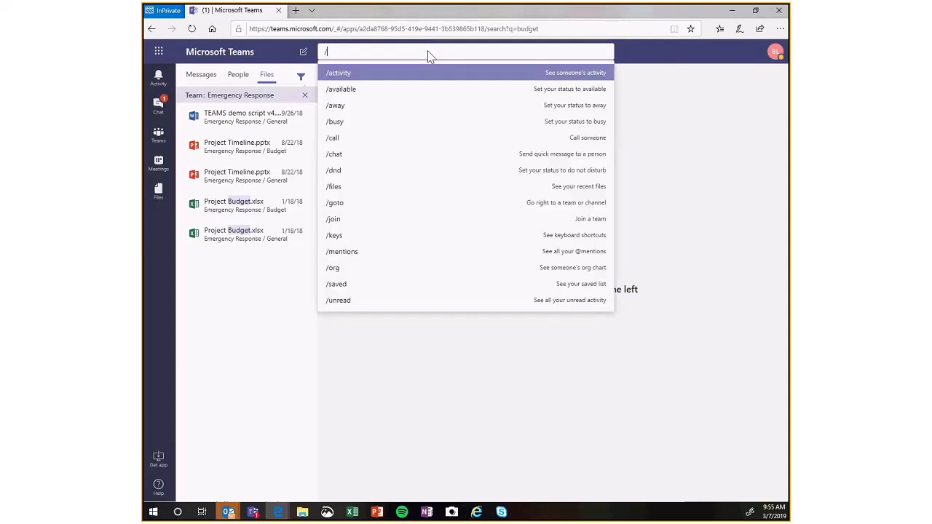
pyautogui.write('files')
pyautogui.press('BackSpace')
pyautogui.press('BackSpace')
pyautogui.press('BackSpace')
pyautogui.press('BackSpace')
pyautogui.press('BackSpace')
pyautogui.write('goto')
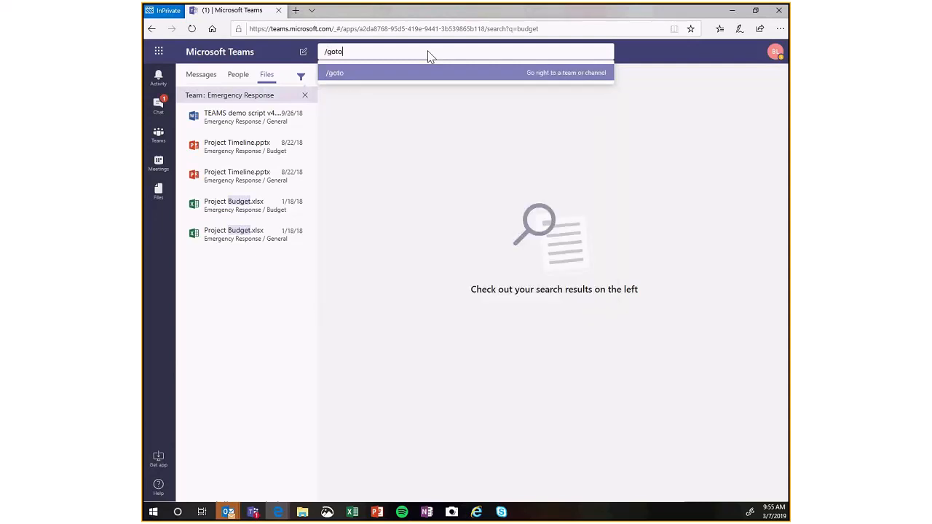
pyautogui.press('Return')
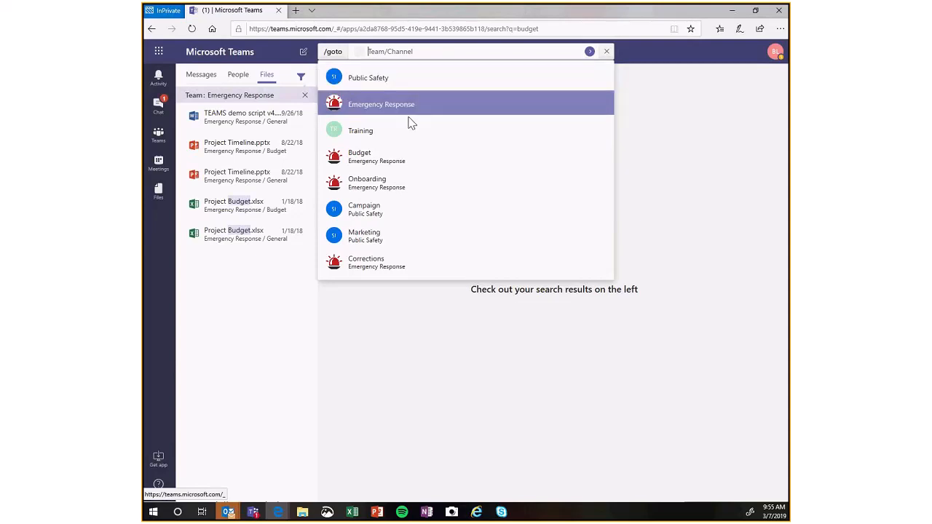
pyautogui.click(380, 210)
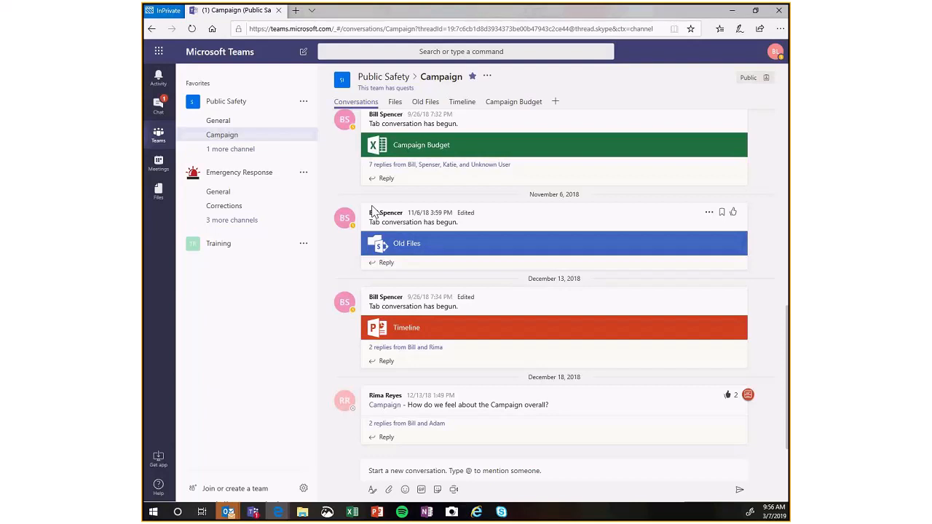
pyautogui.click(376, 49)
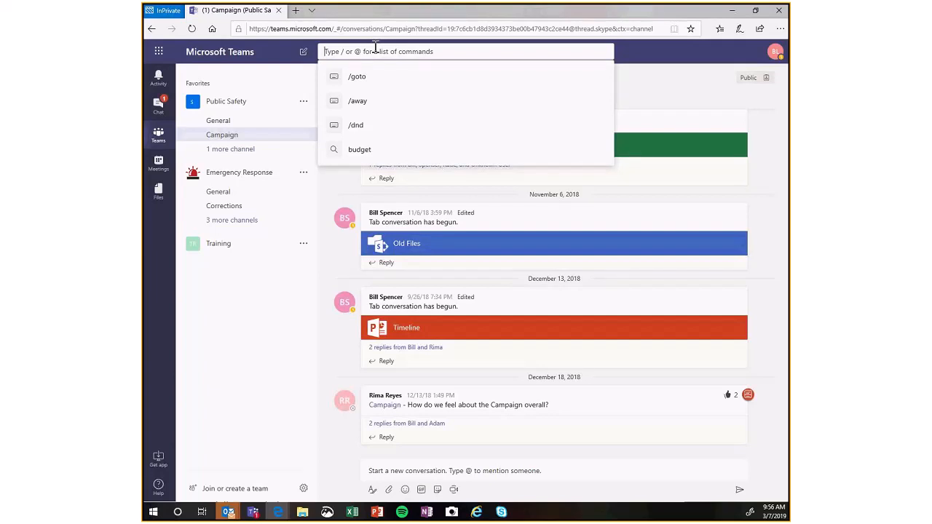
pyautogui.click(262, 83)
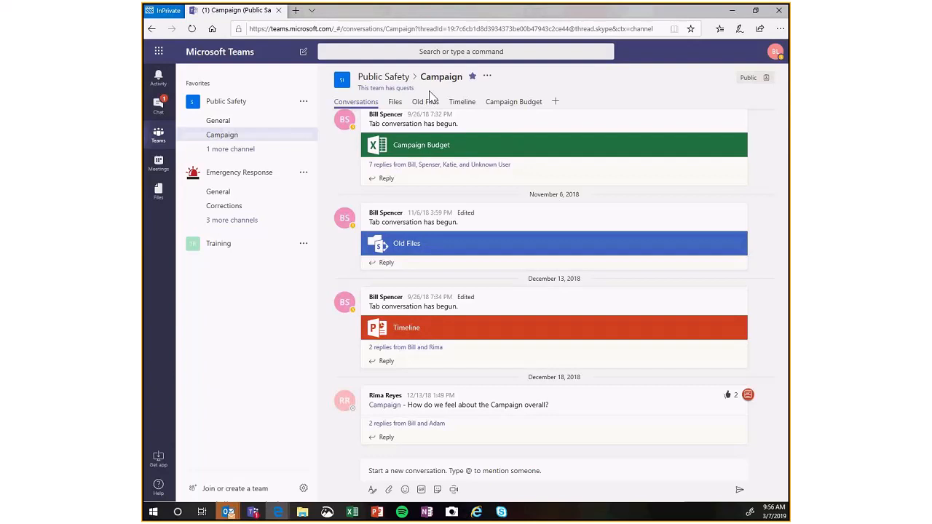
# View the Campaign channel's additional options and its files, returning to the conversations.
pyautogui.click(487, 77)
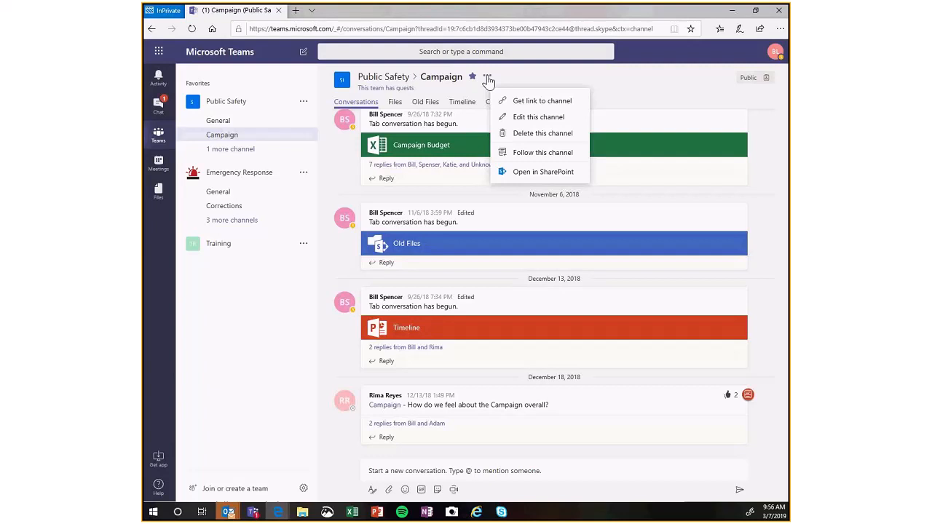
pyautogui.click(400, 90)
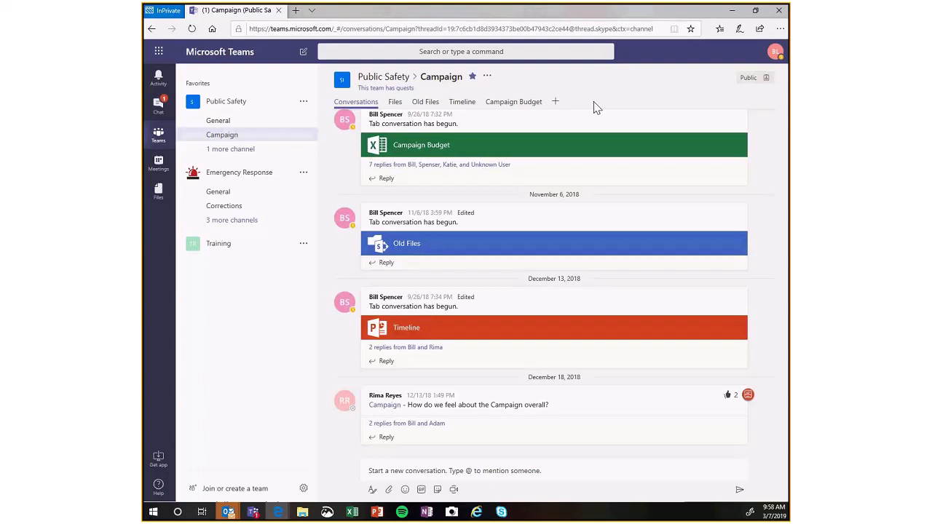
pyautogui.click(393, 104)
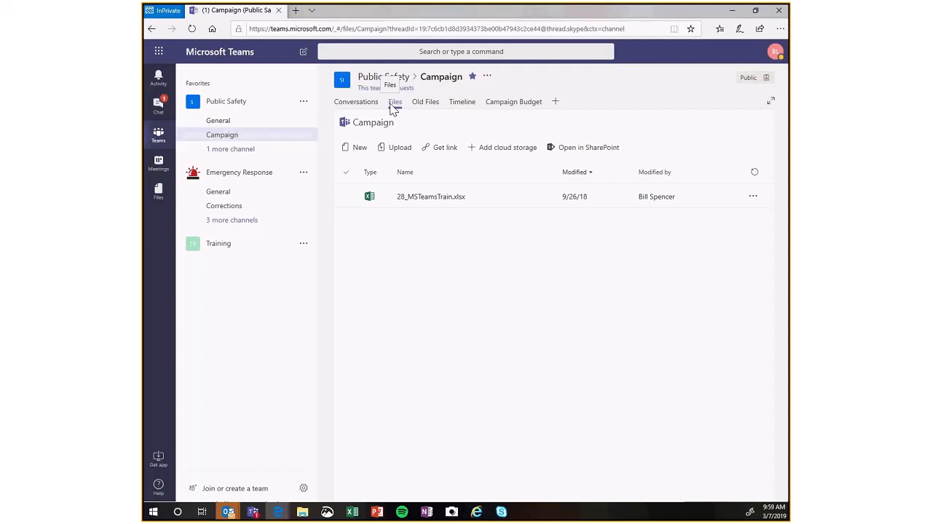
pyautogui.click(369, 102)
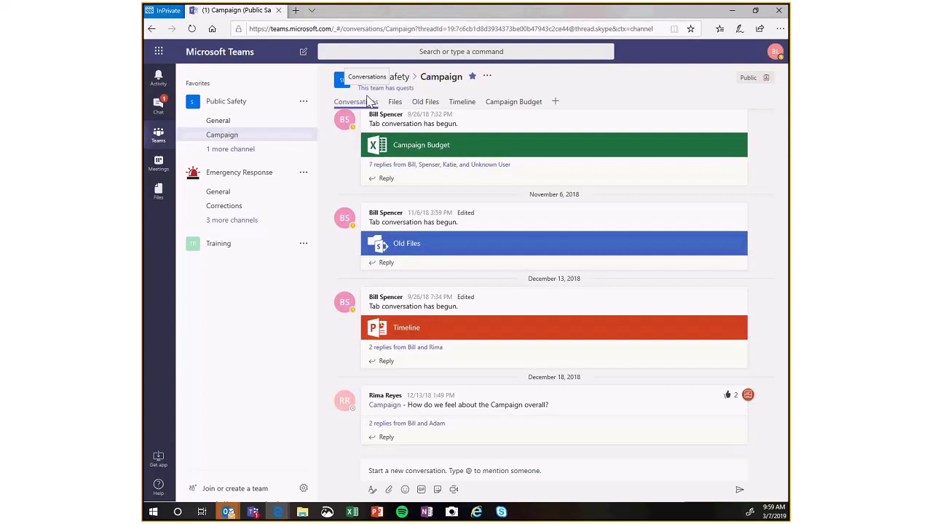
# Expand the replies to the Campaign Budget post to read the thread and collapse them again.
pyautogui.click(386, 180)
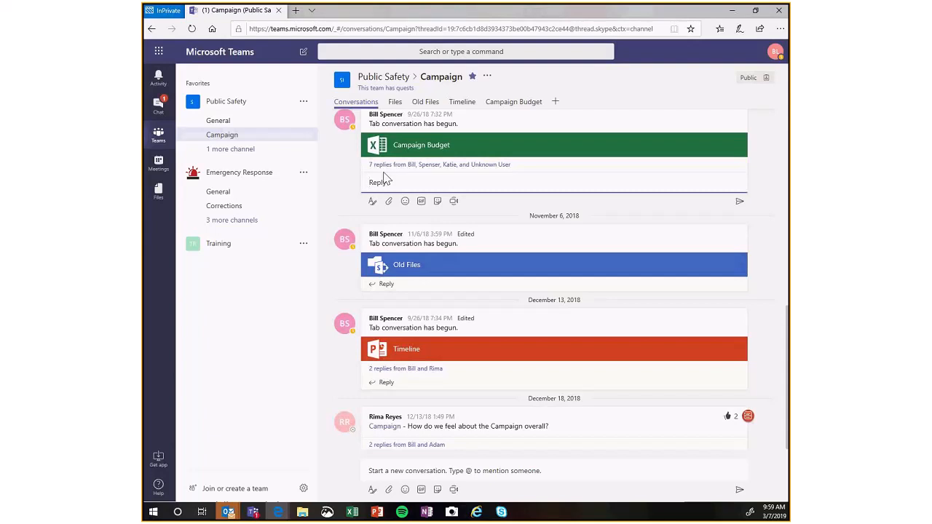
pyautogui.click(380, 166)
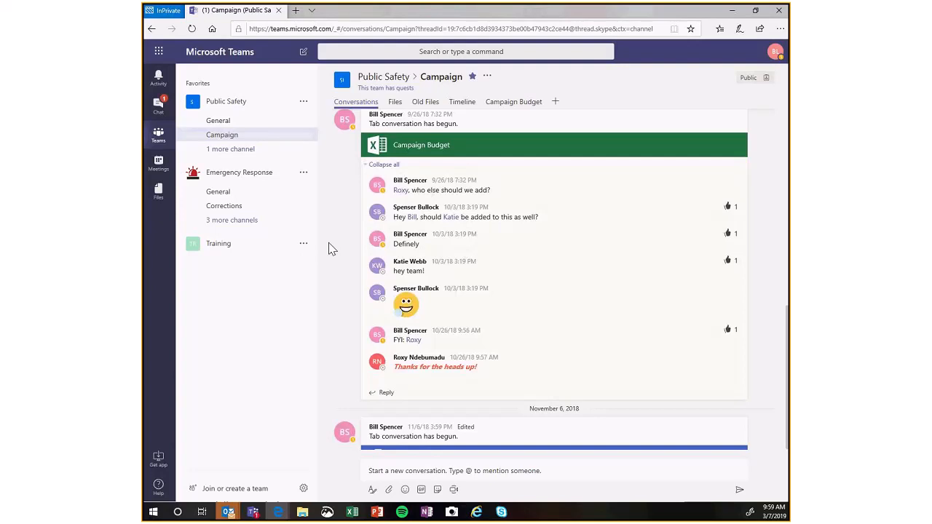
pyautogui.click(372, 166)
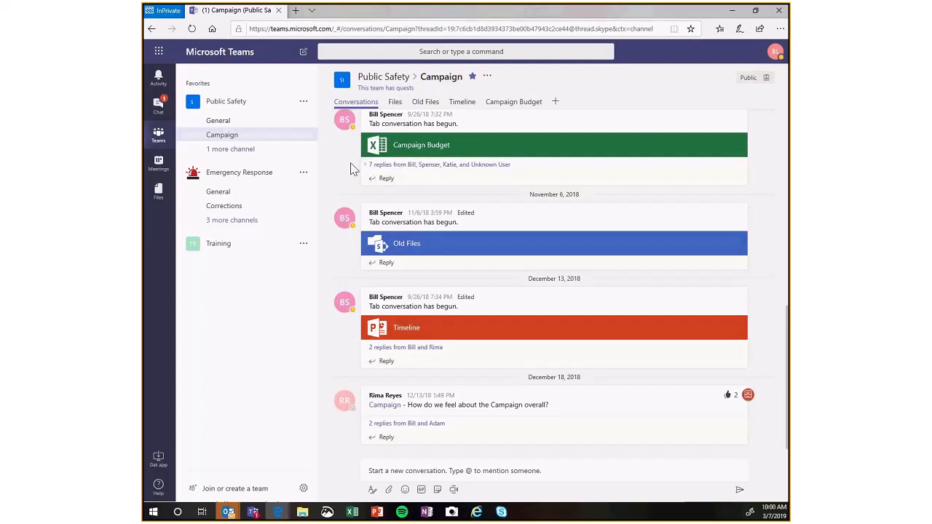
pyautogui.click(388, 165)
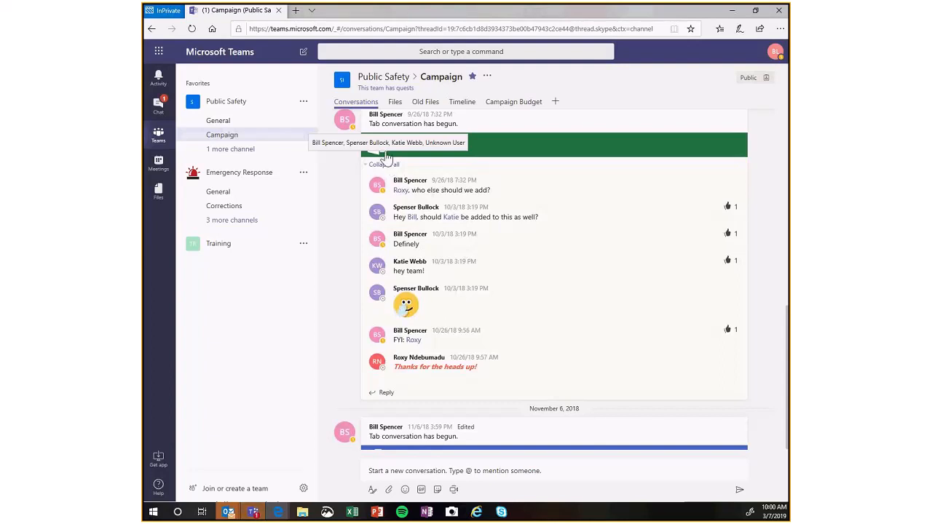
pyautogui.click(384, 166)
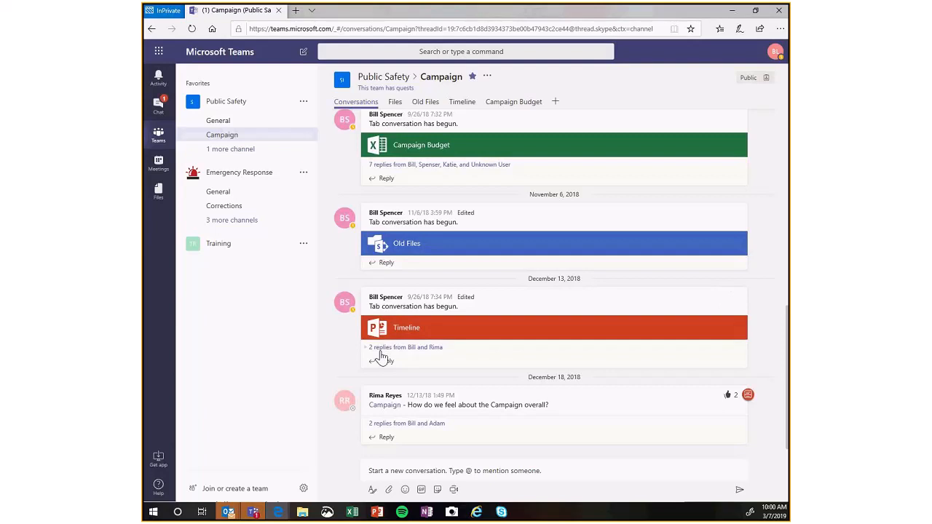
# Reply "Its going well." to the post asking about the Campaign overall and open the activity feed.
pyautogui.click(395, 440)
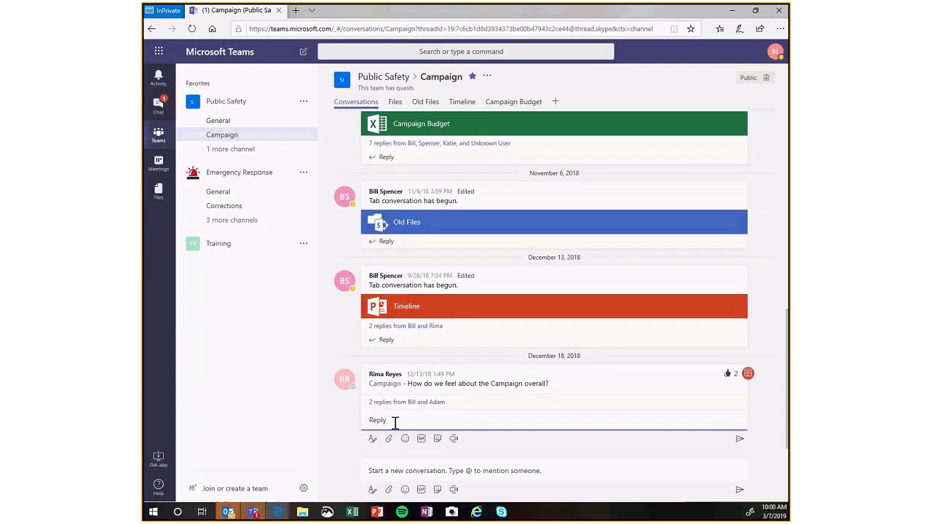
pyautogui.write('Its going well.')
pyautogui.press('Return')
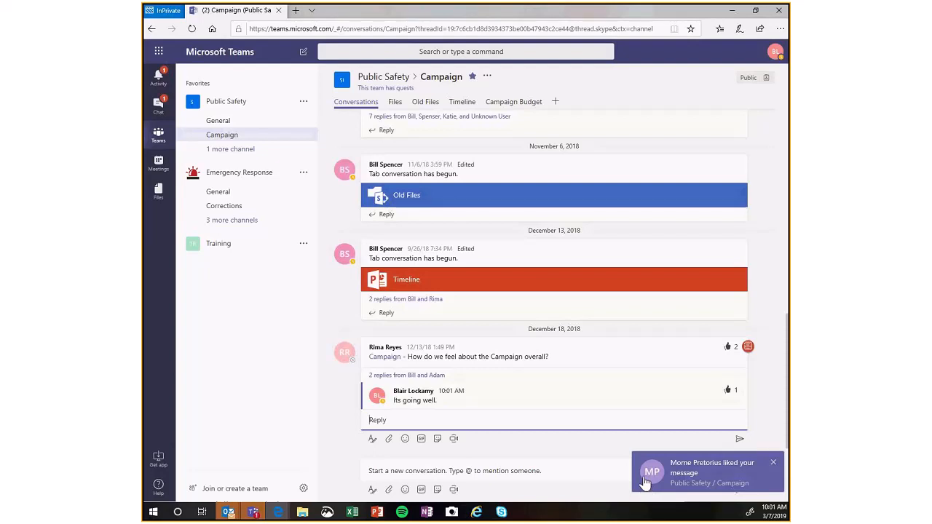
pyautogui.click(158, 80)
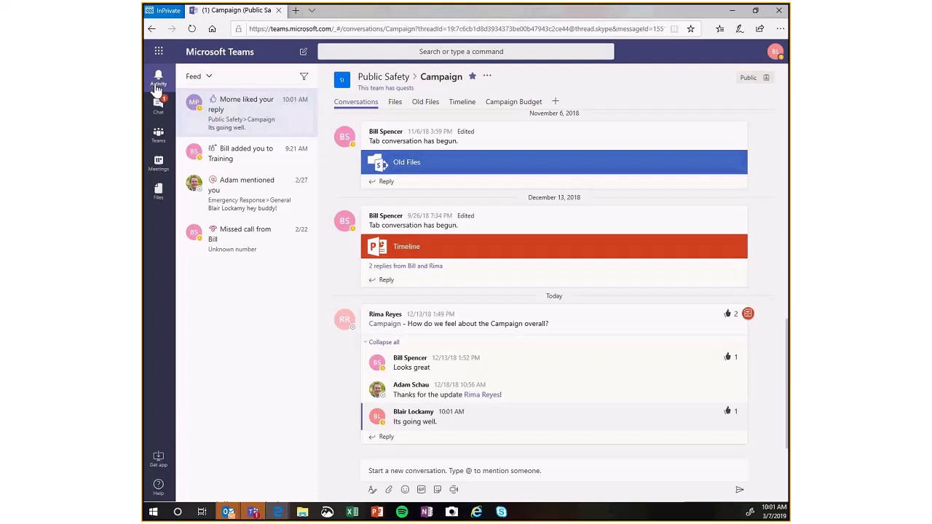
# Return from the activity feed to the teams list with Public Safety's Campaign channel shown.
pyautogui.rightClick(157, 134)
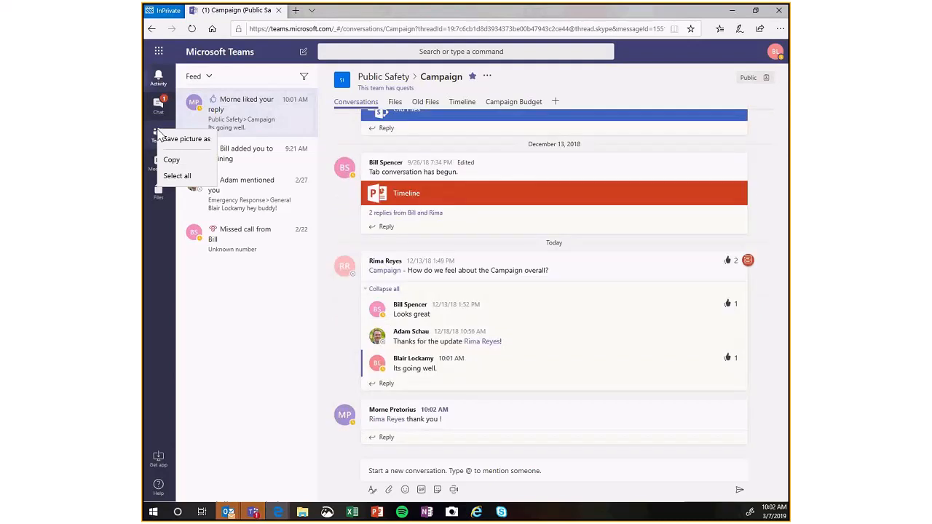
pyautogui.click(332, 205)
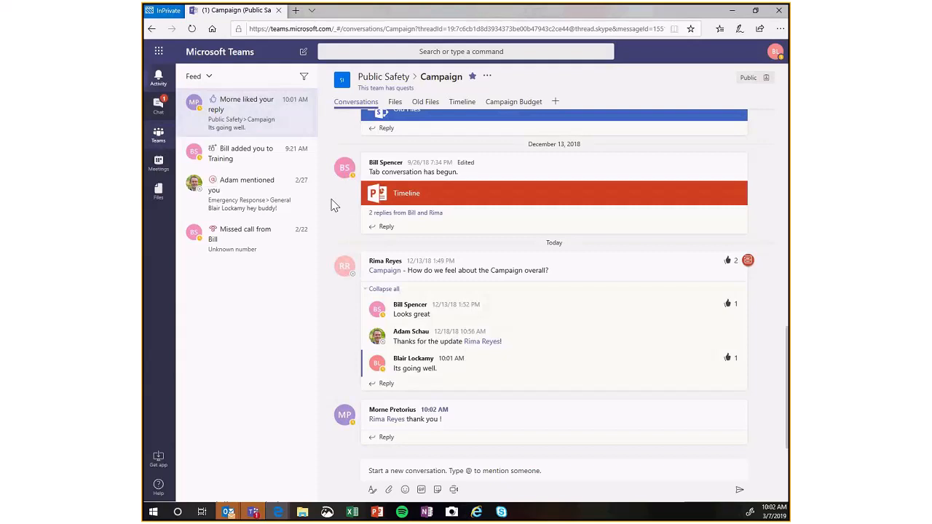
pyautogui.click(159, 138)
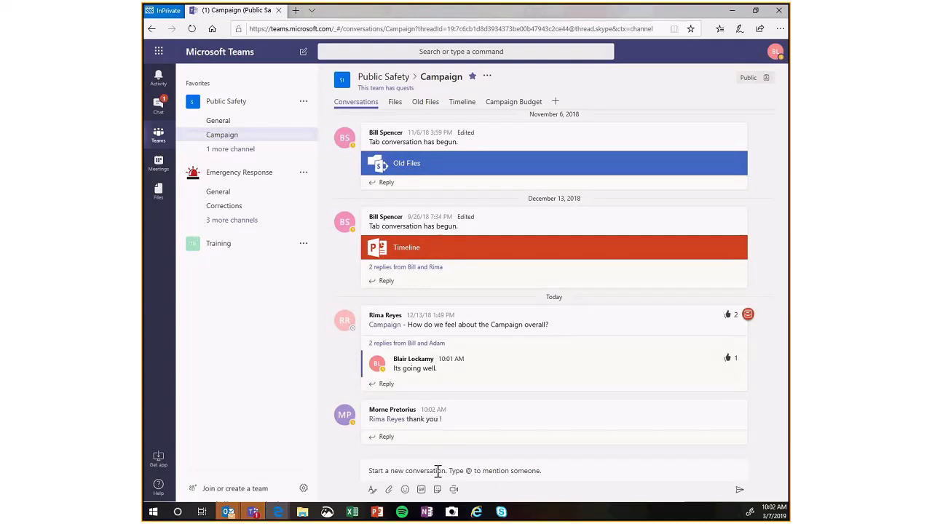
# Post a new conversation in the Campaign channel: "Ive got a question about the campaign strategy, does anyone have the draft?".
pyautogui.click(438, 472)
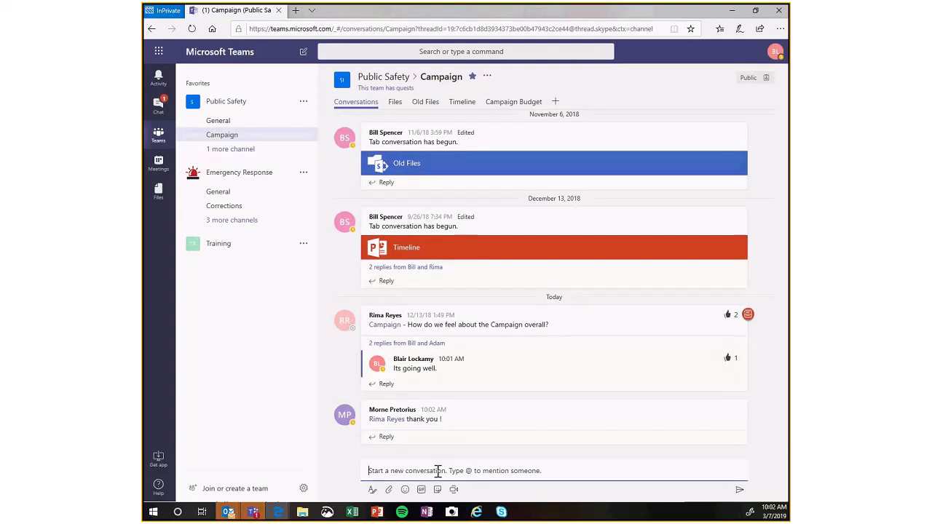
pyautogui.write('Ive got a ')
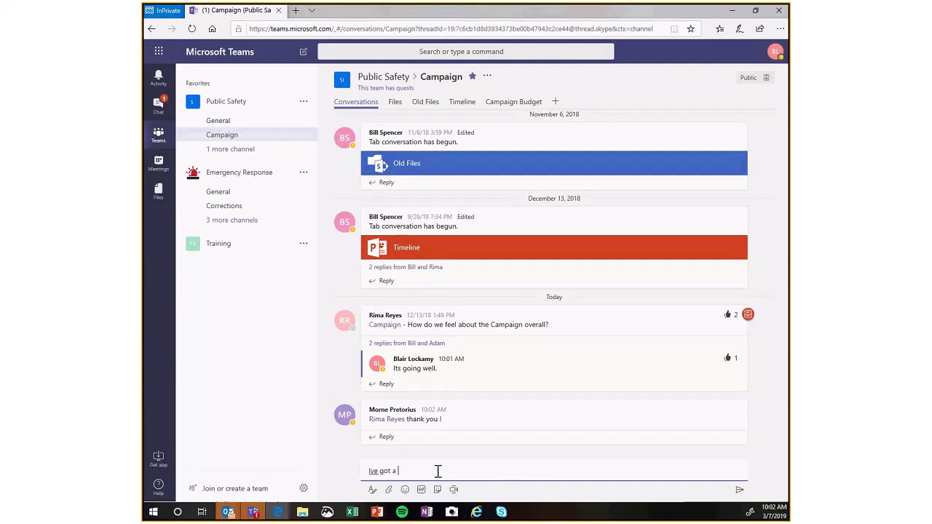
pyautogui.write('question about the campaign strategy')
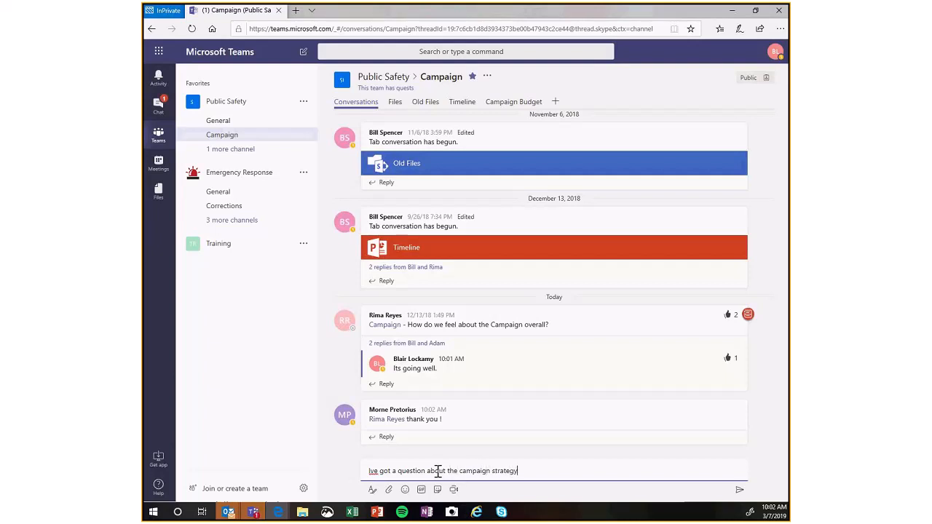
pyautogui.write(', does anyone have the draft?')
pyautogui.press('Return')
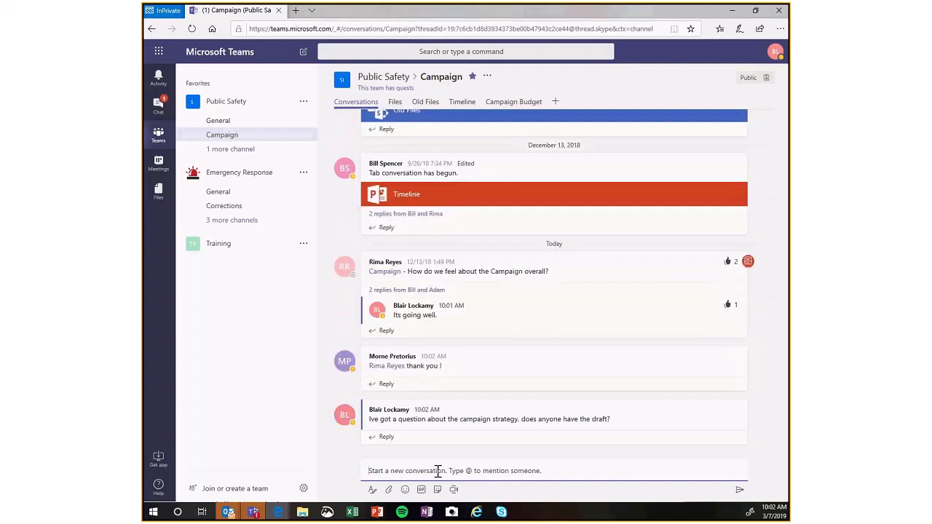
pyautogui.write('@m')
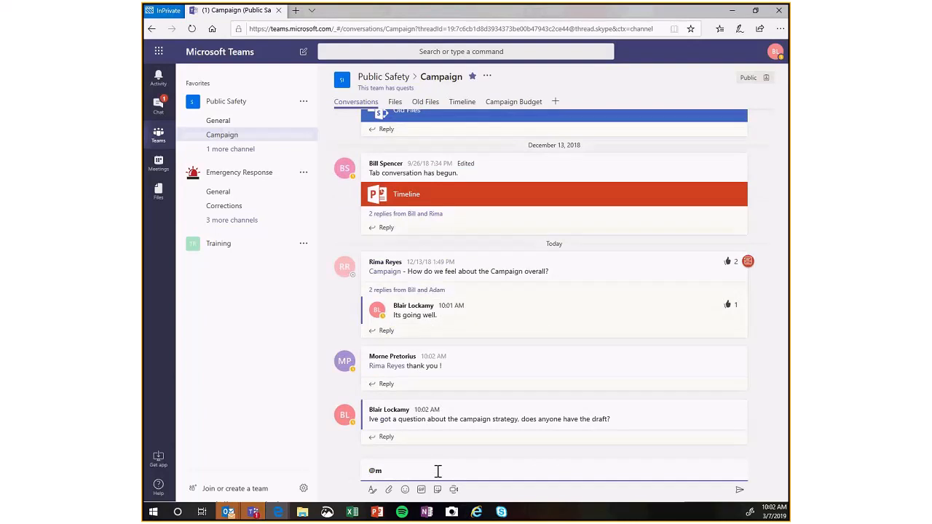
pyautogui.write('orne')
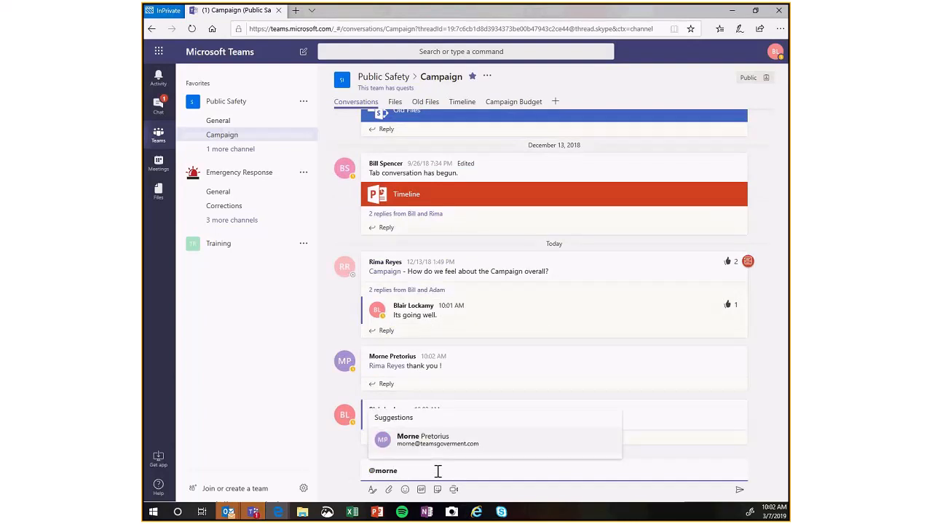
pyautogui.press('Return')
pyautogui.write('that')
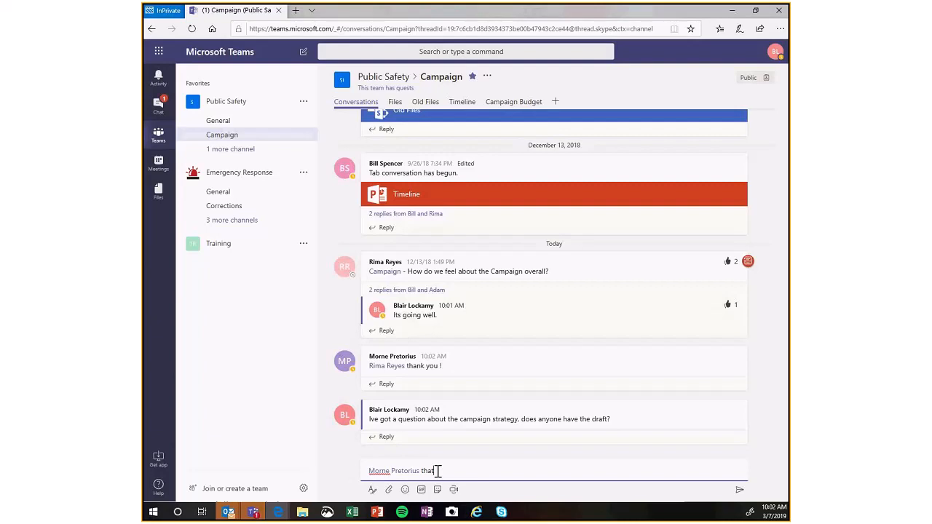
pyautogui.write(' was directed to you')
pyautogui.press('Return')
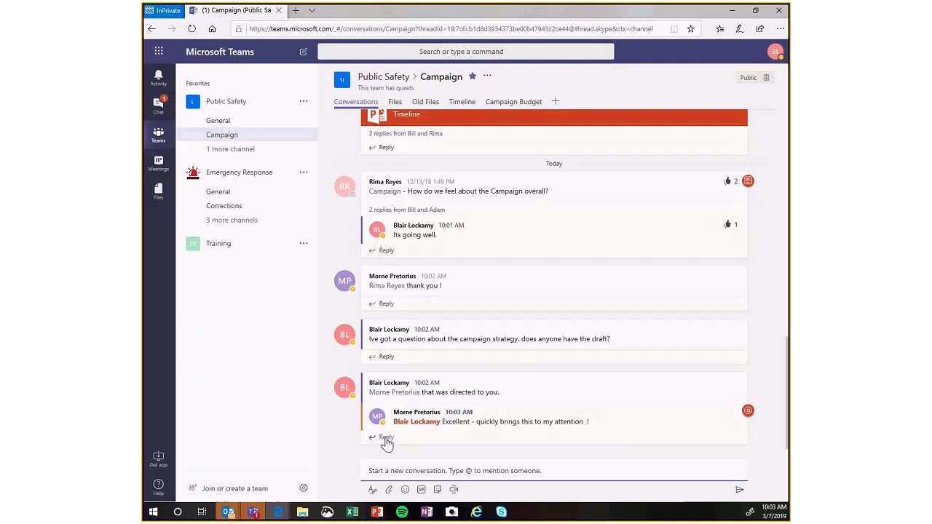
pyautogui.click(386, 357)
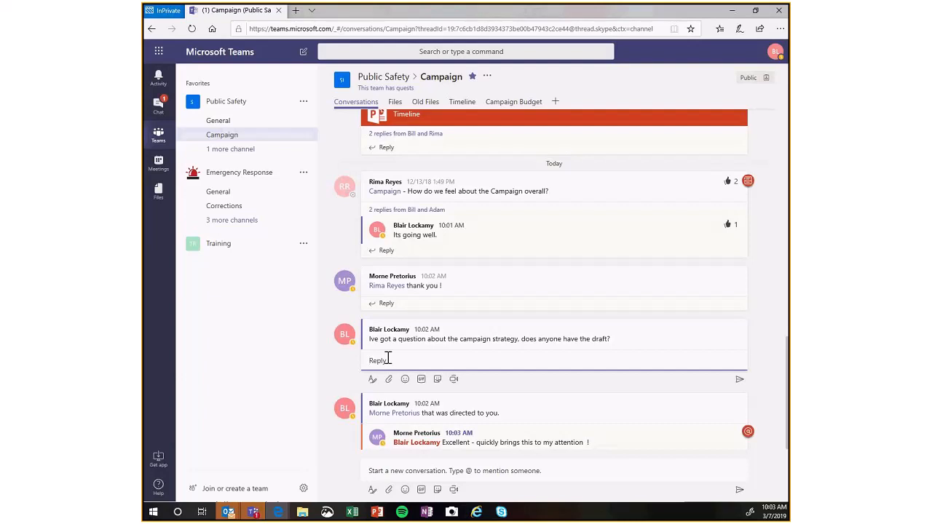
pyautogui.write('@bill s')
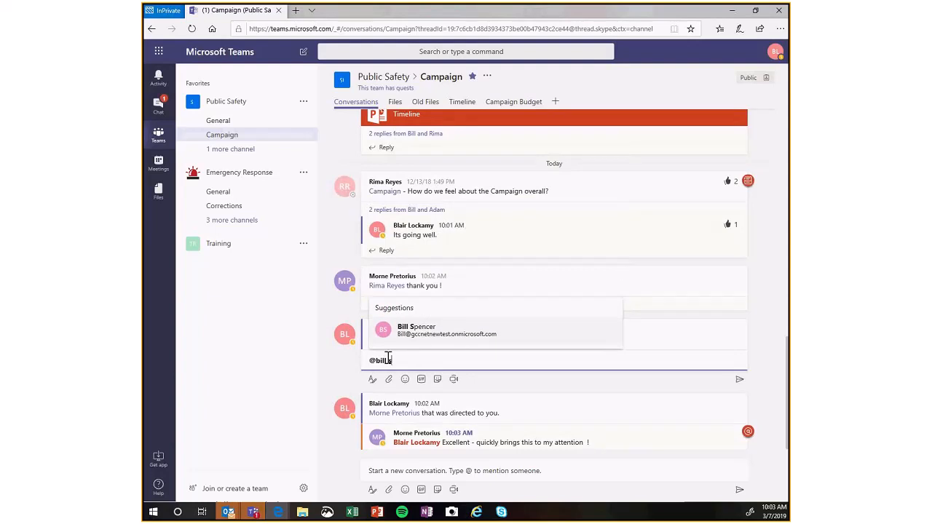
pyautogui.press('Return')
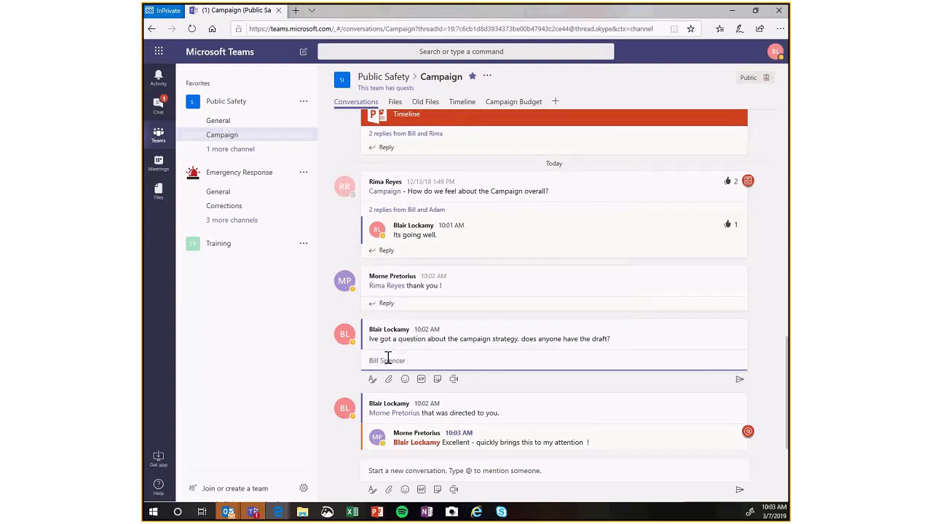
pyautogui.press('Return')
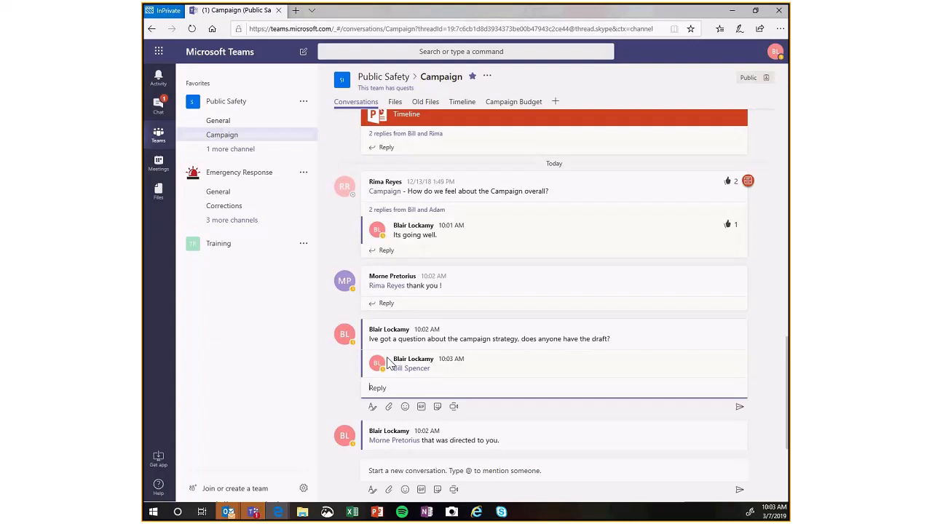
pyautogui.write('@bill')
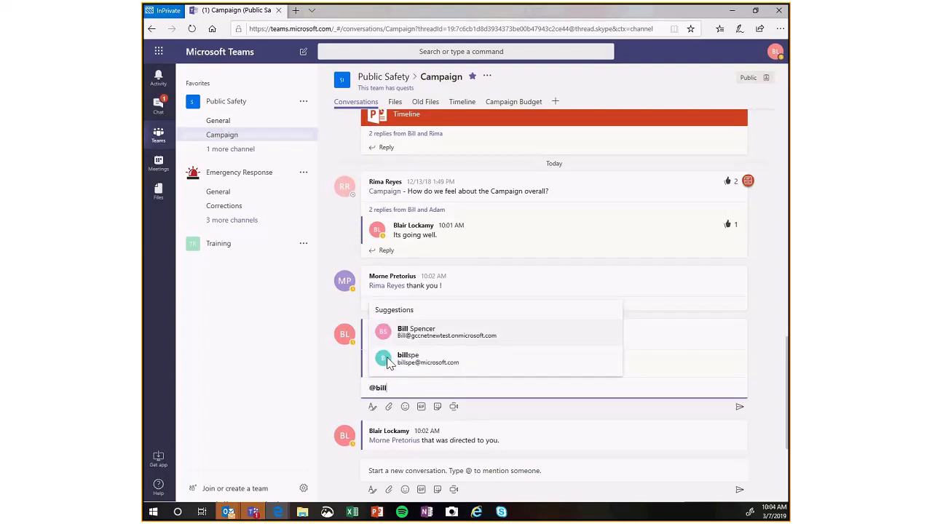
pyautogui.write('/')
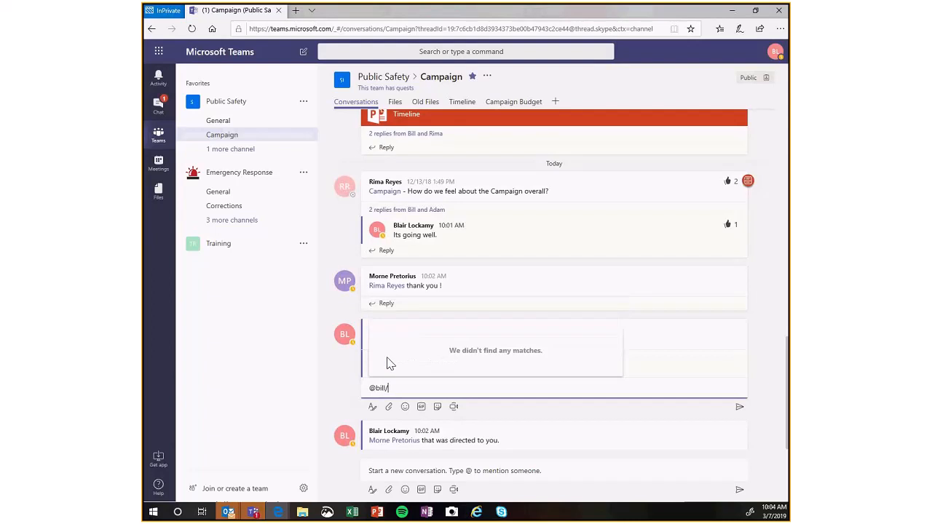
pyautogui.press('BackSpace')
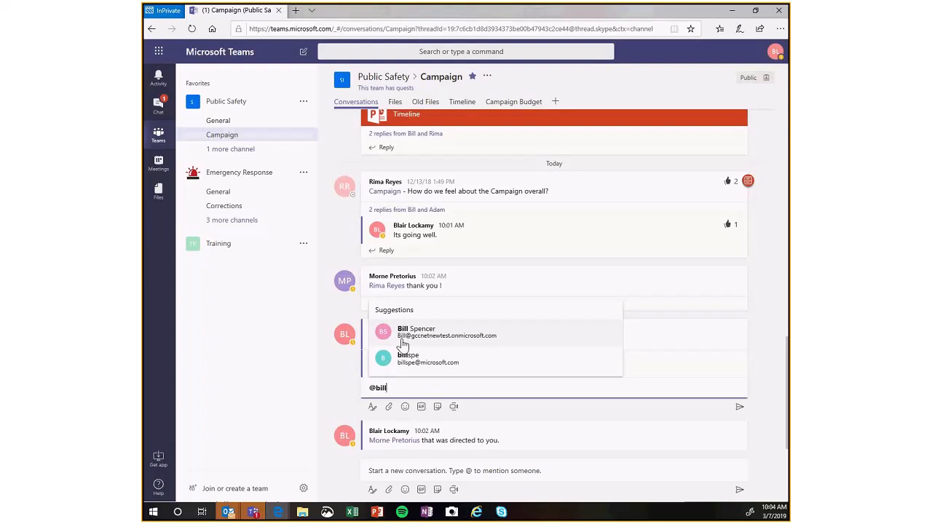
pyautogui.click(401, 340)
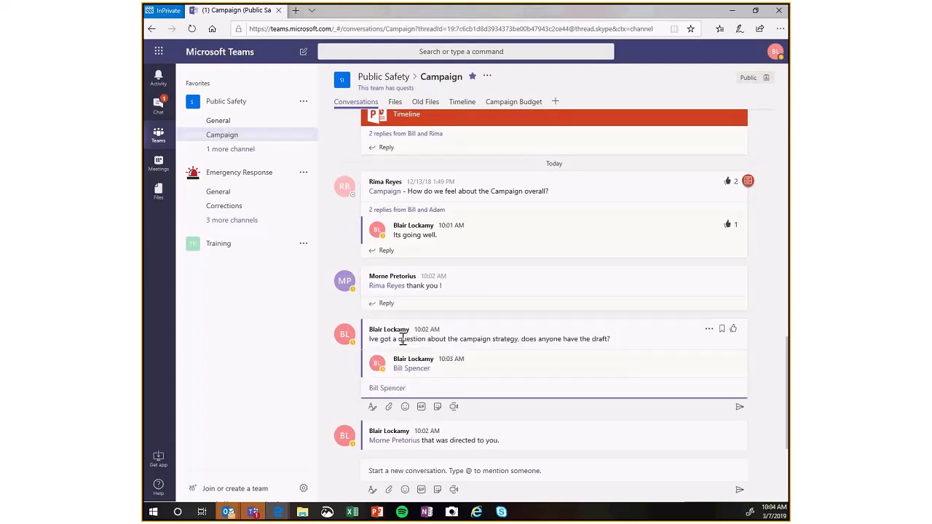
pyautogui.press('BackSpace')
pyautogui.press('Return')
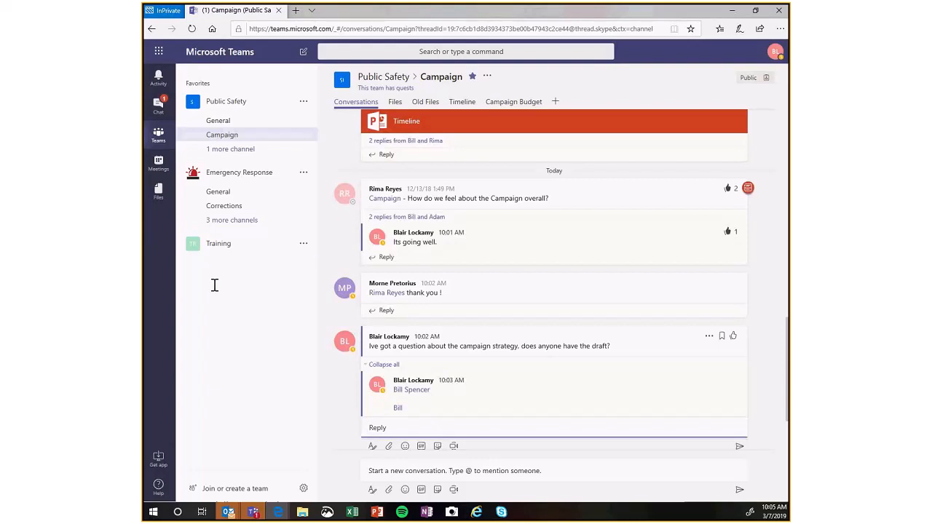
# Expand the Training team and open its General channel.
pyautogui.click(204, 249)
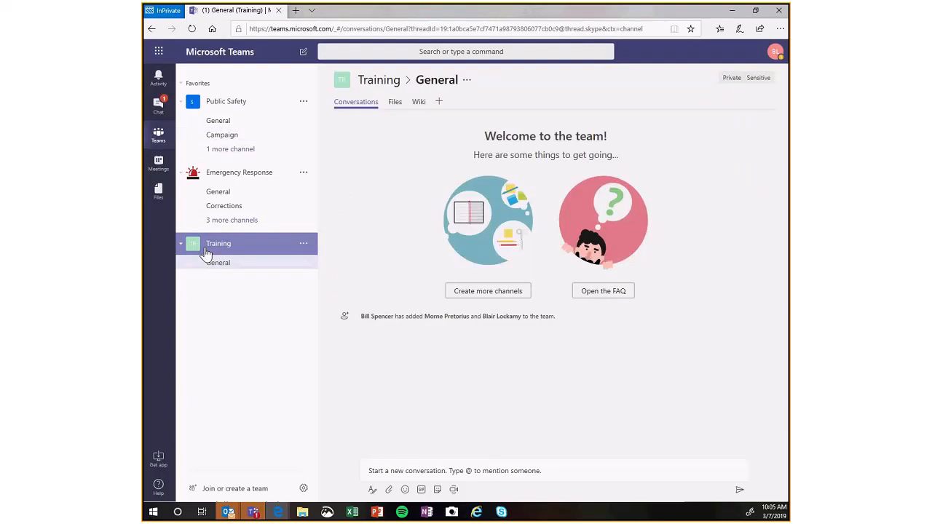
pyautogui.click(209, 264)
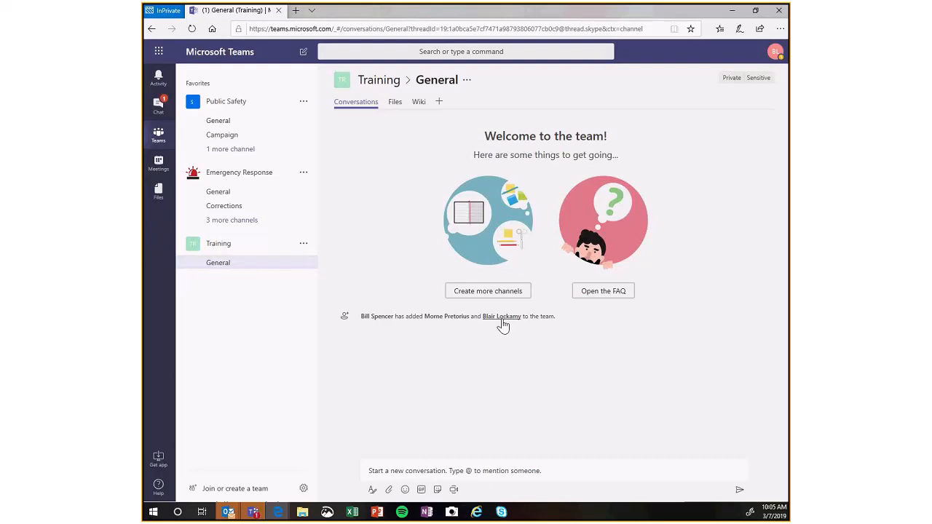
pyautogui.moveTo(502, 327)
pyautogui.click(432, 469)
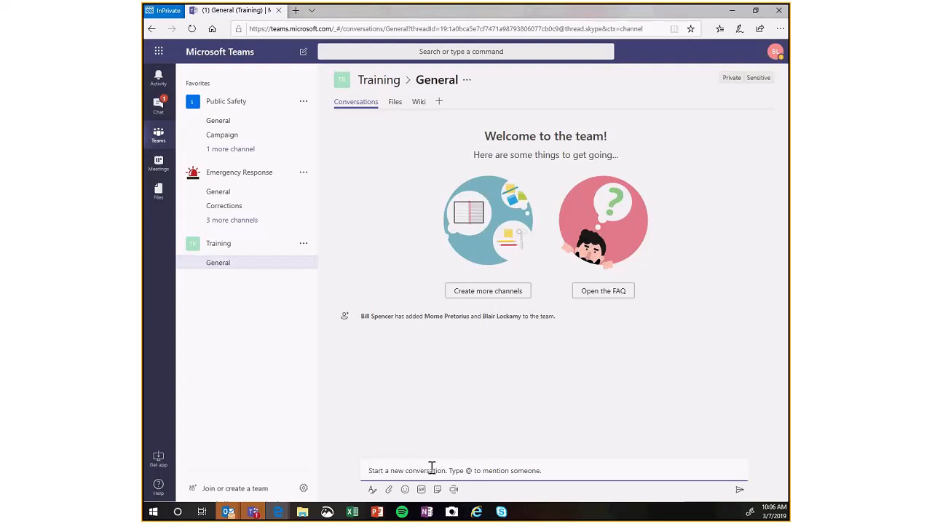
pyautogui.write('welcome to the training team')
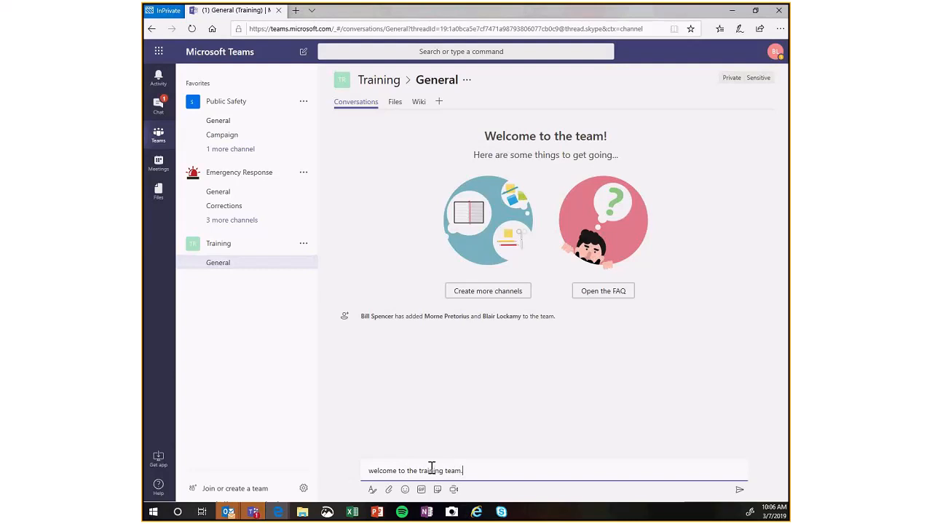
pyautogui.write('. @mor')
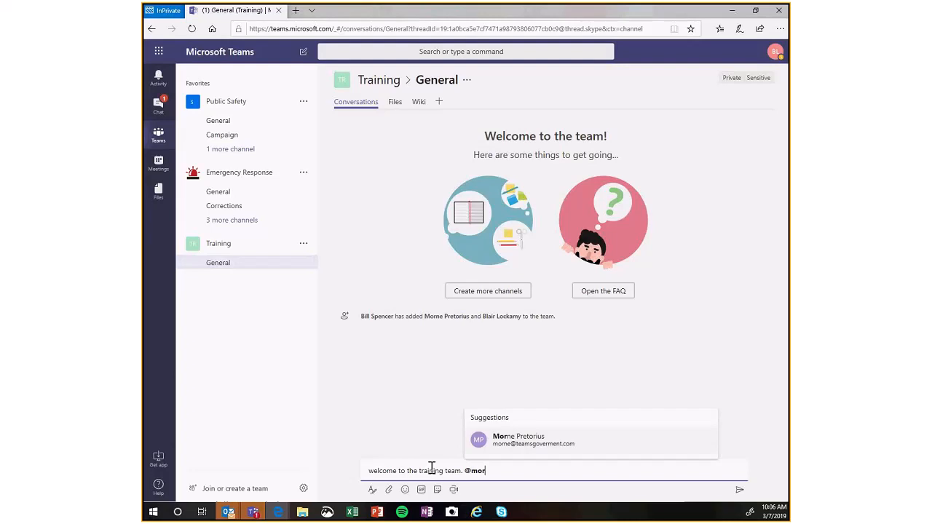
pyautogui.write('ne')
pyautogui.press('Return')
pyautogui.press('BackSpace')
pyautogui.press('BackSpace')
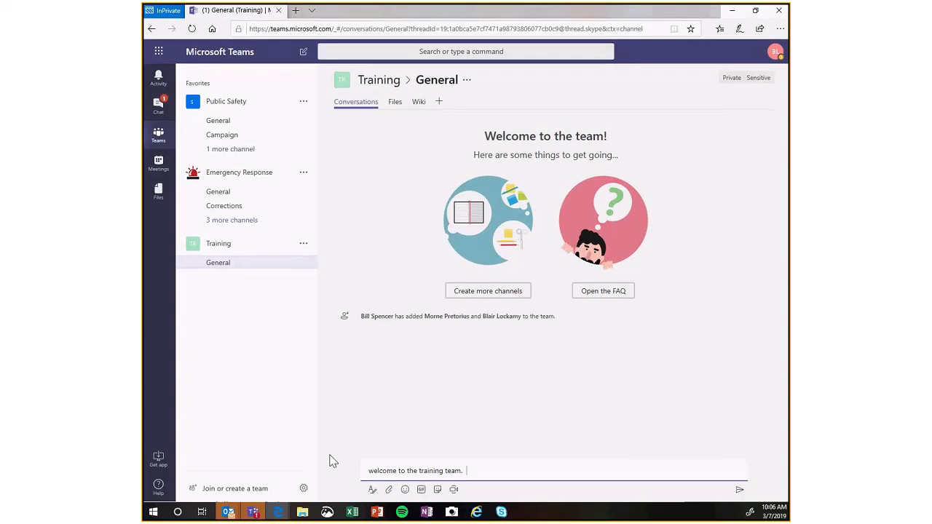
pyautogui.write('@morne')
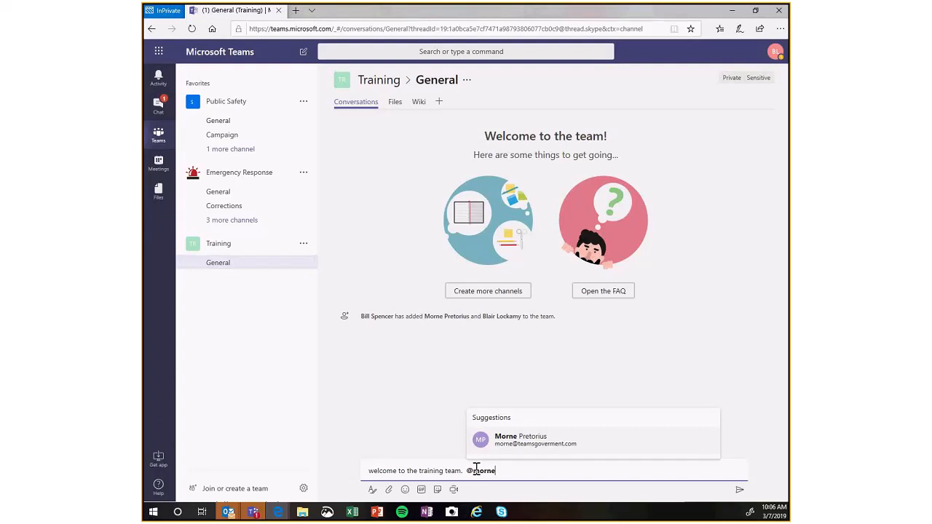
pyautogui.press('Return')
pyautogui.press('Return')
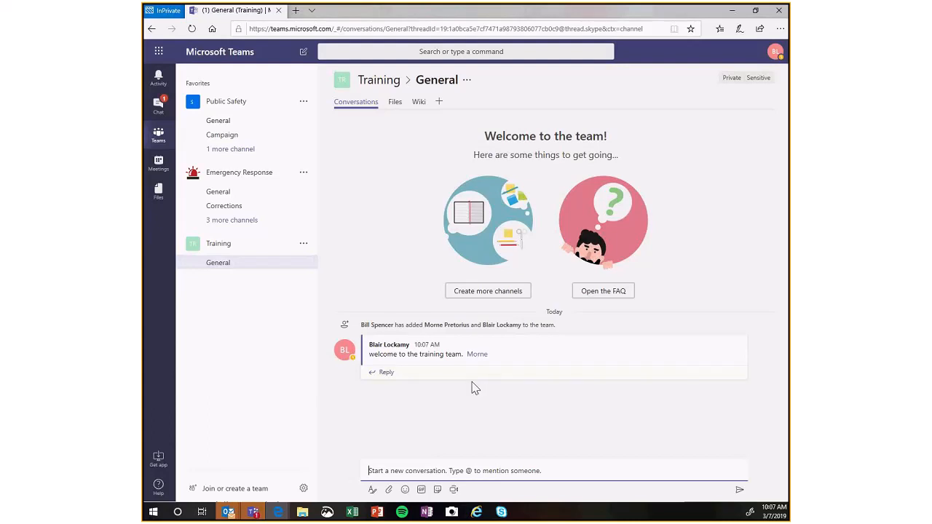
# Open the mentioned colleague's contact card from the welcome post and send the private message "hey there...".
pyautogui.click(478, 356)
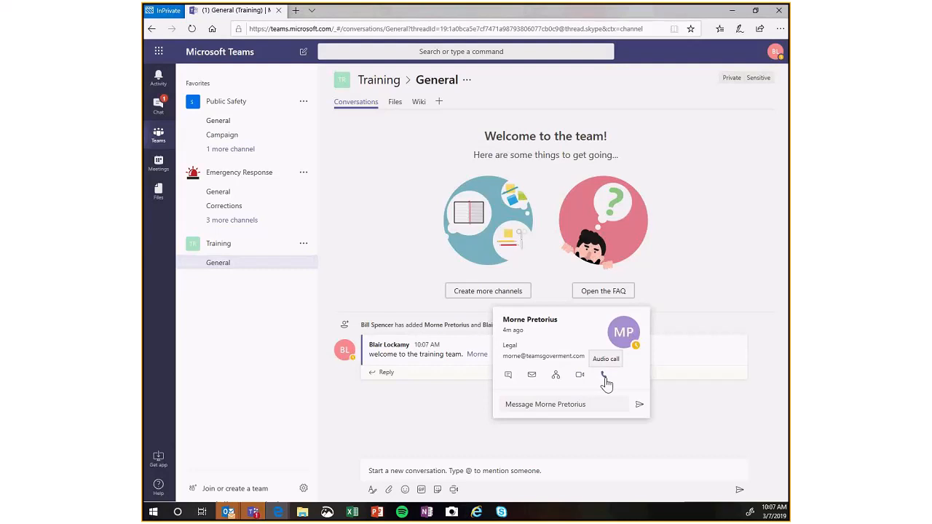
pyautogui.click(560, 404)
pyautogui.write('hey t')
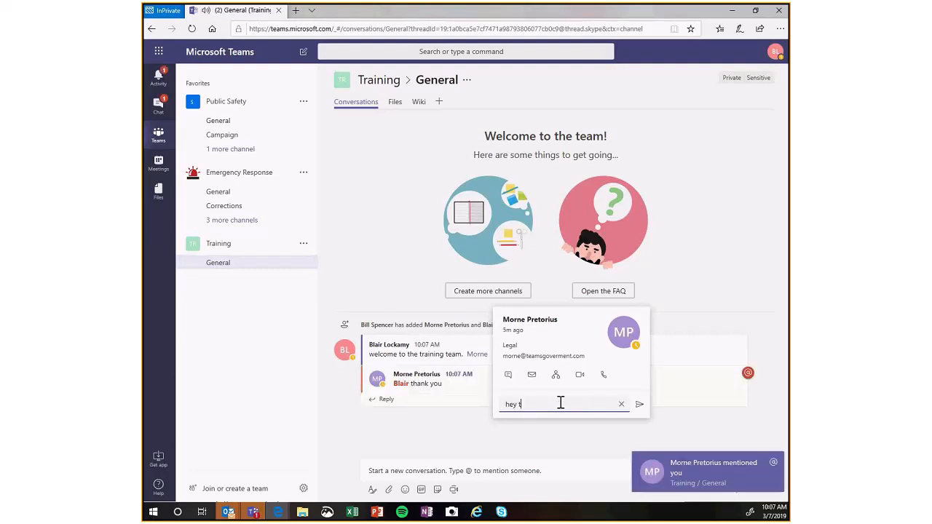
pyautogui.write('here..')
pyautogui.press('Return')
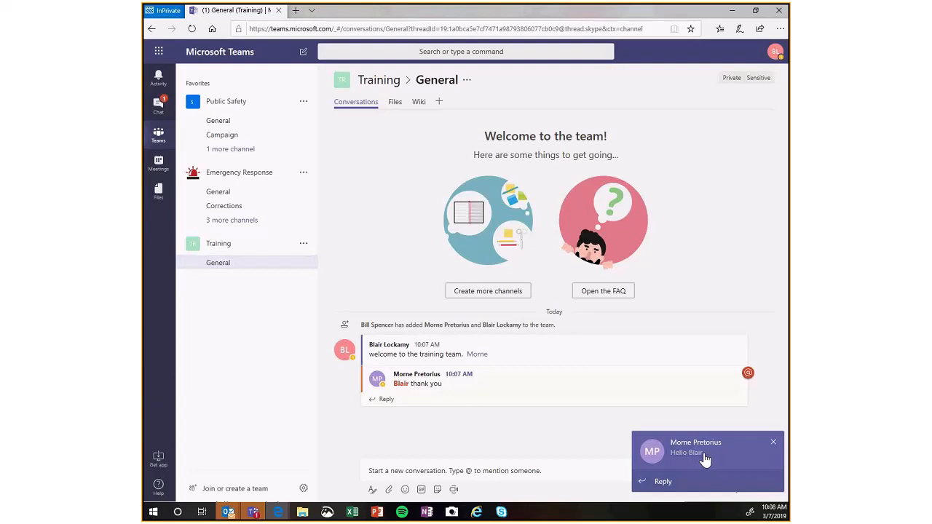
# Open the private chat from the colleague's incoming message notification and reply "So glad to have you on the team".
pyautogui.click(703, 484)
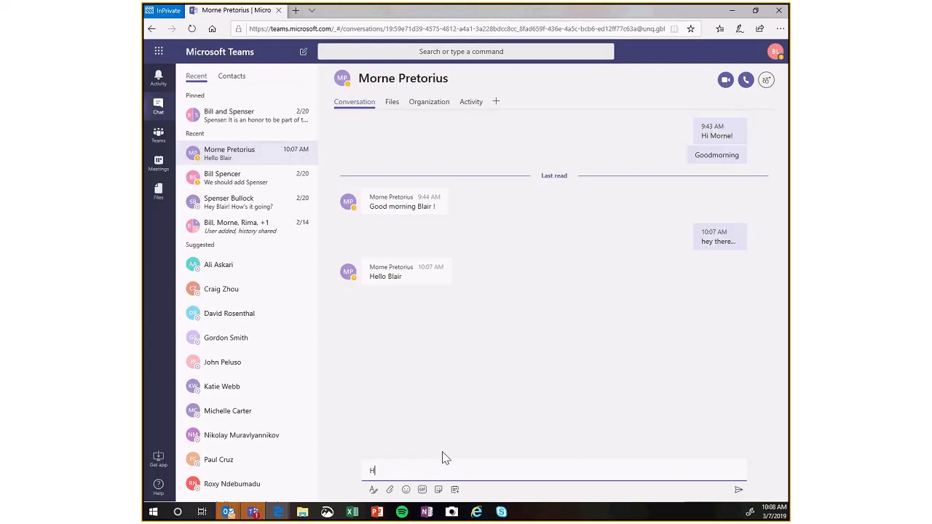
pyautogui.press('BackSpace')
pyautogui.write('So glad to have you on the team')
pyautogui.press('Return')
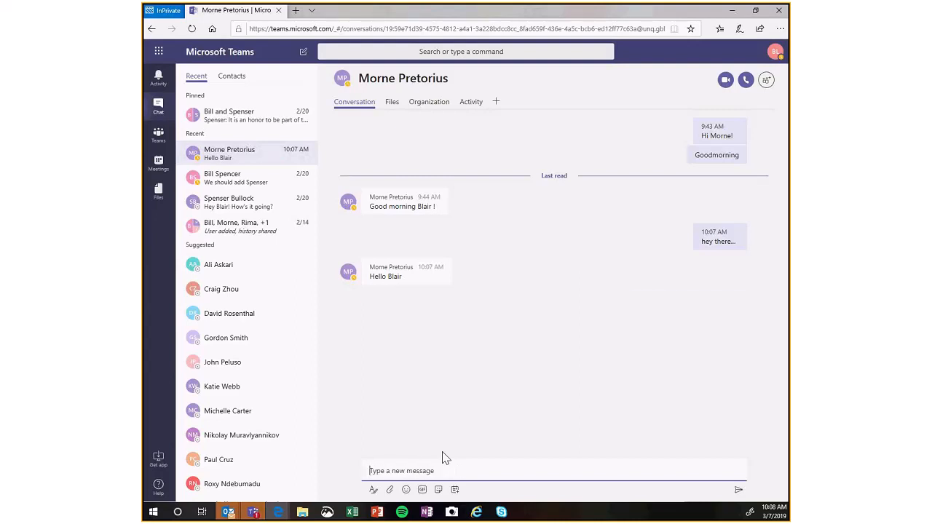
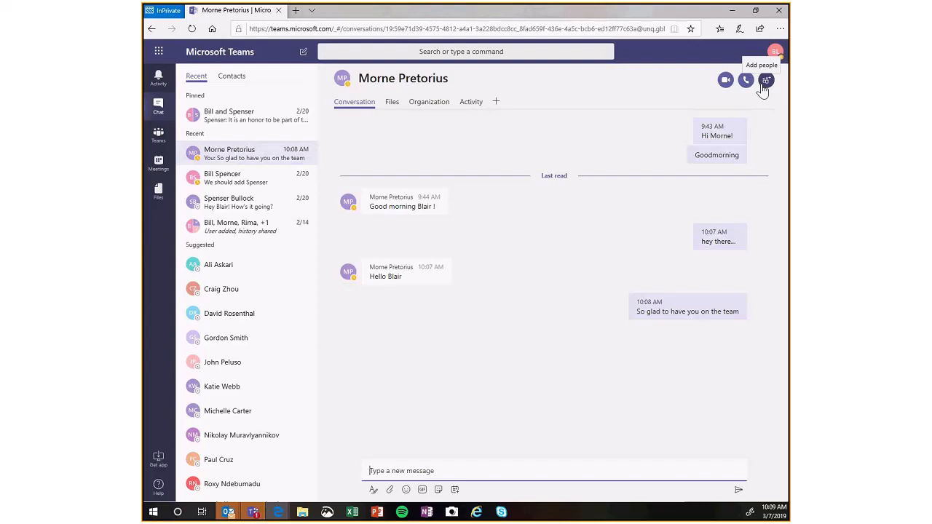
# Add a second colleague to the private chat to start a new group conversation, and view its participants.
pyautogui.click(765, 82)
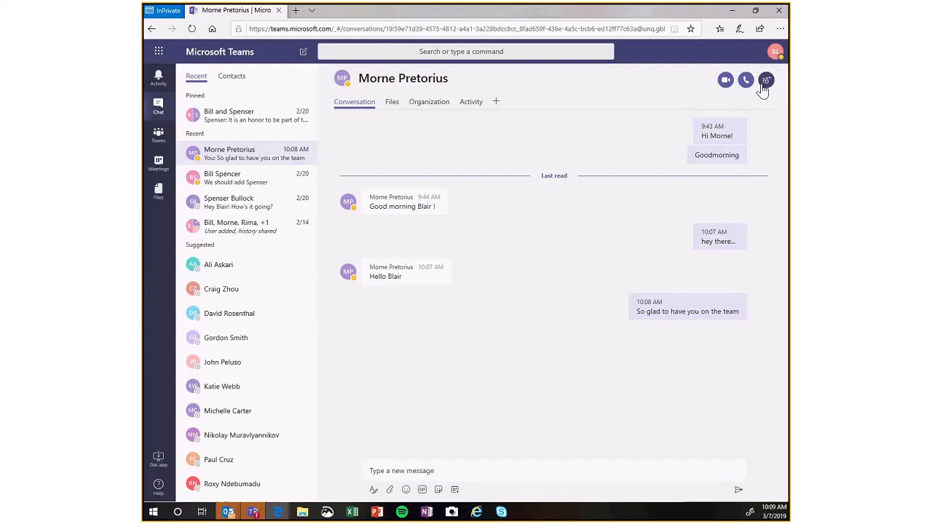
pyautogui.write('bill sp')
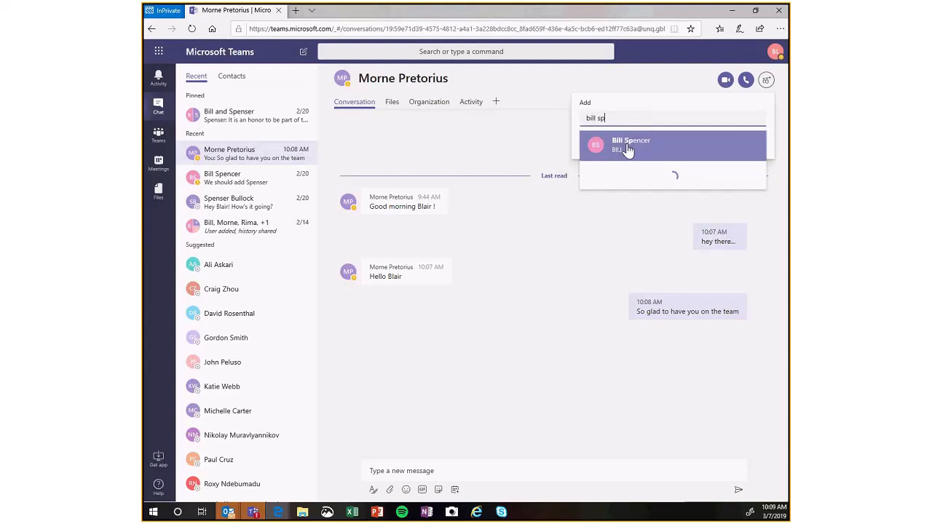
pyautogui.click(628, 146)
pyautogui.click(737, 148)
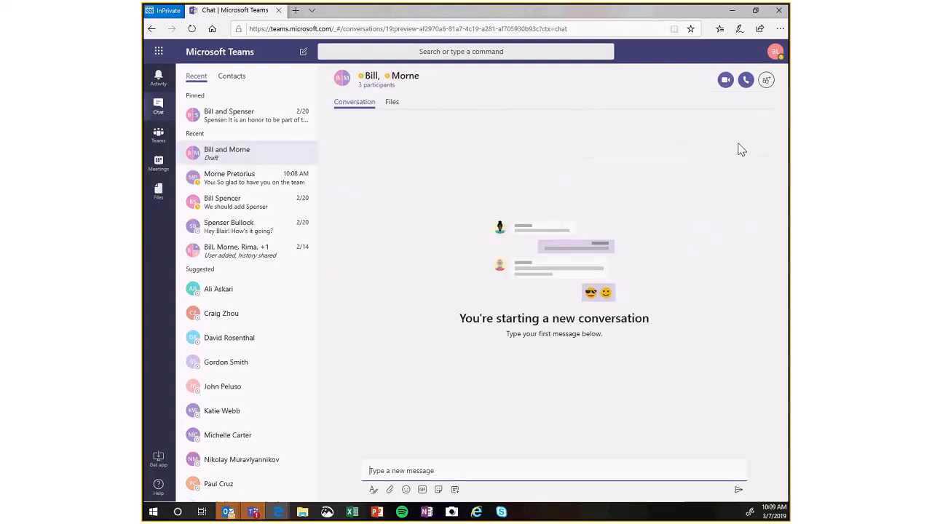
pyautogui.click(361, 83)
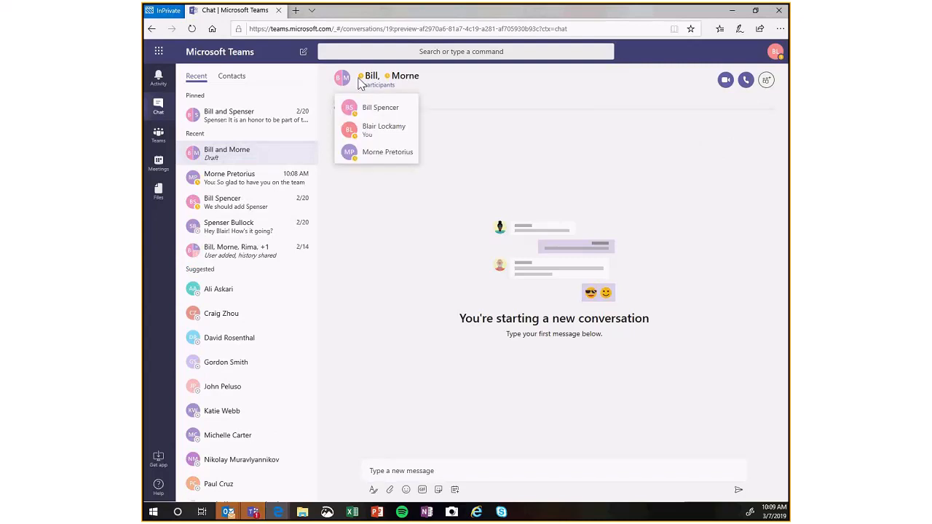
pyautogui.click(202, 153)
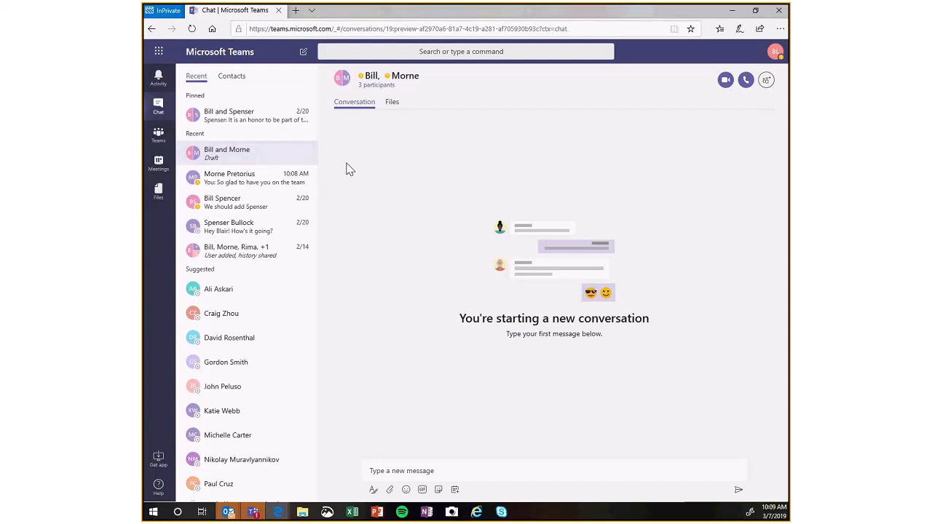
# Copy the message "So glad to have you on the team" from the one-to-one chat and send it in the new group chat.
pyautogui.click(152, 31)
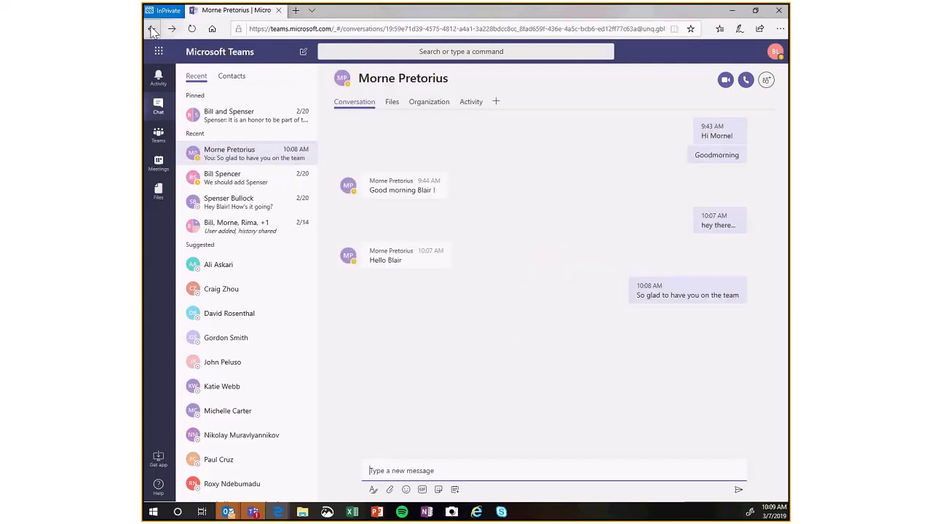
pyautogui.click(669, 295)
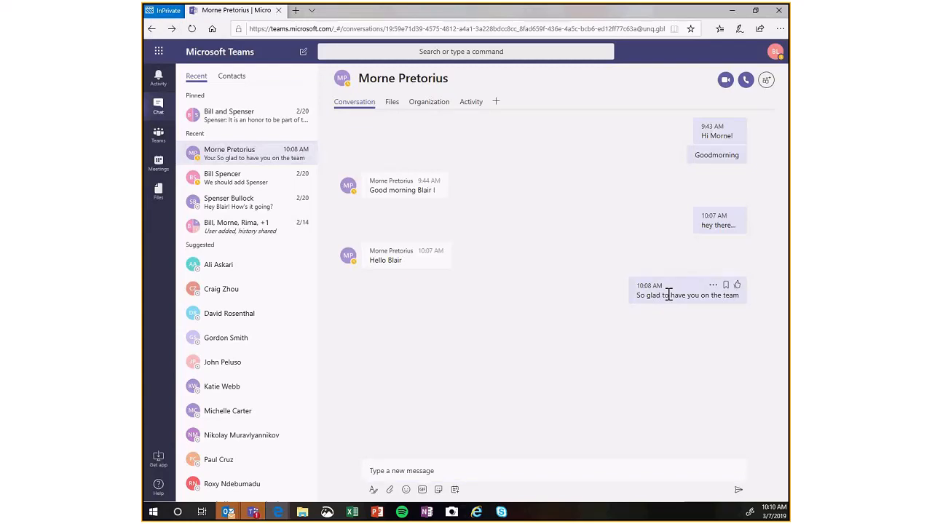
pyautogui.tripleClick(669, 295)
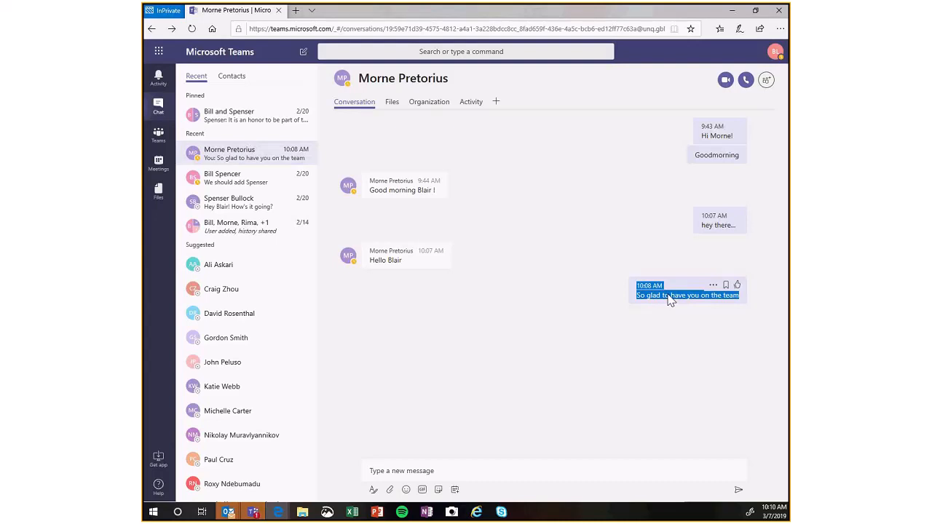
pyautogui.click(430, 219)
pyautogui.click(173, 28)
pyautogui.click(425, 469)
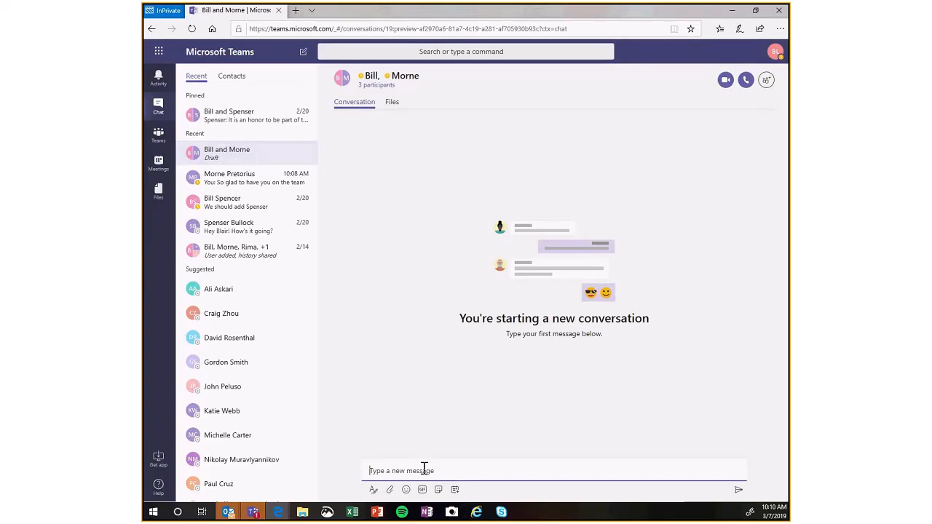
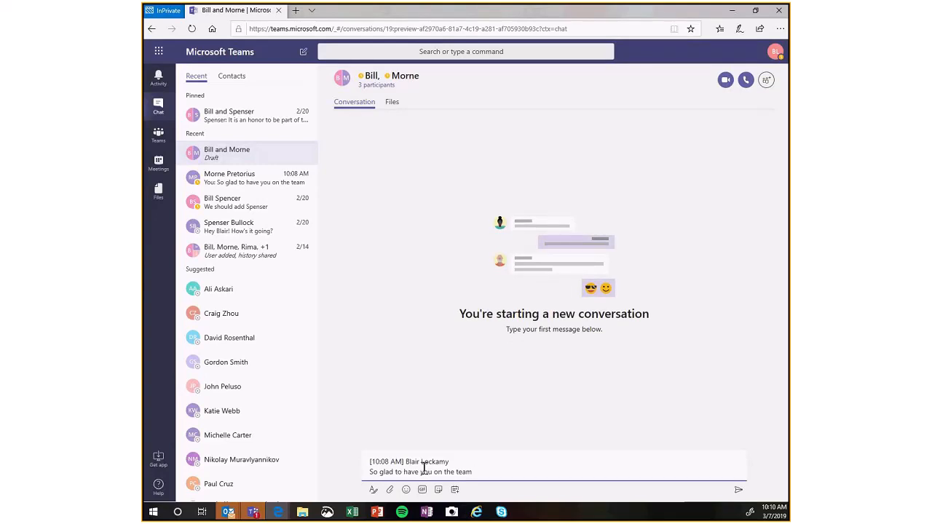
pyautogui.press('Return')
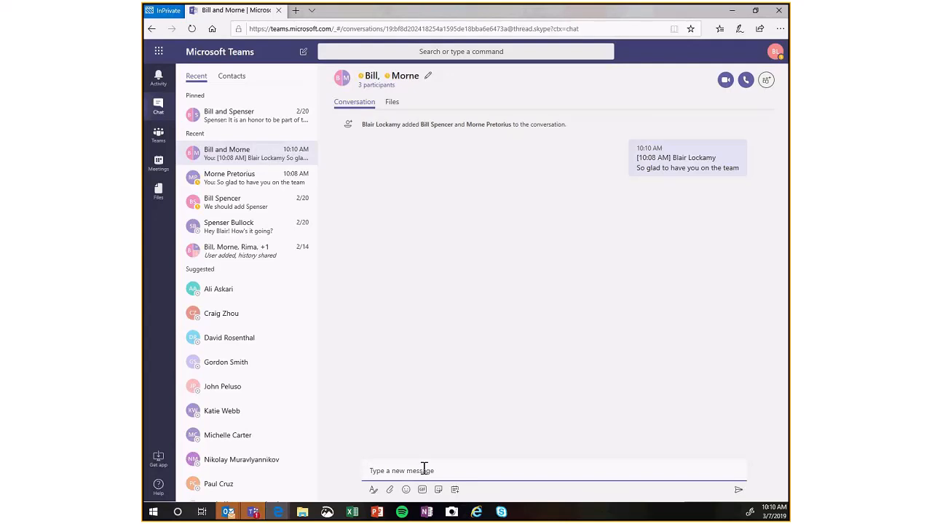
# Start a formatted post in Training's General channel with the subject "Welcome to the Training Team".
pyautogui.click(165, 138)
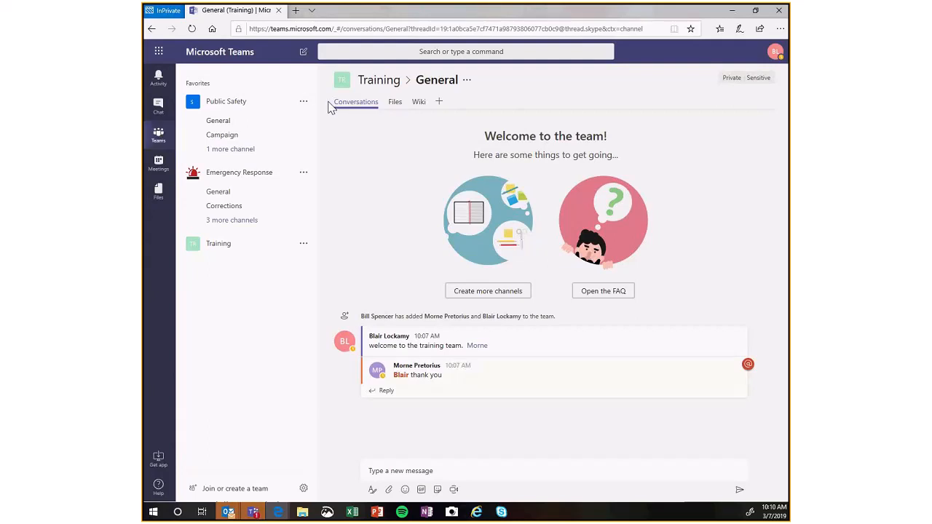
pyautogui.click(372, 492)
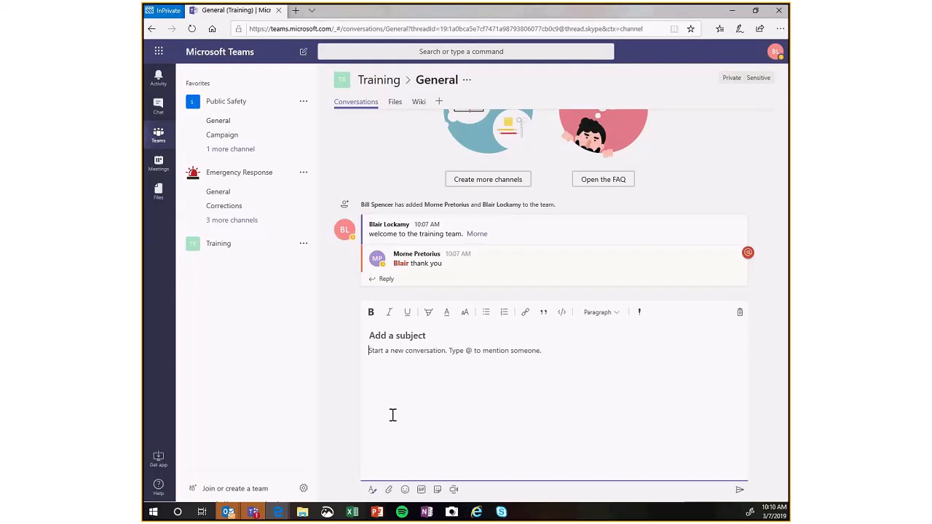
pyautogui.click(385, 337)
pyautogui.write('Welcome to the Training tea')
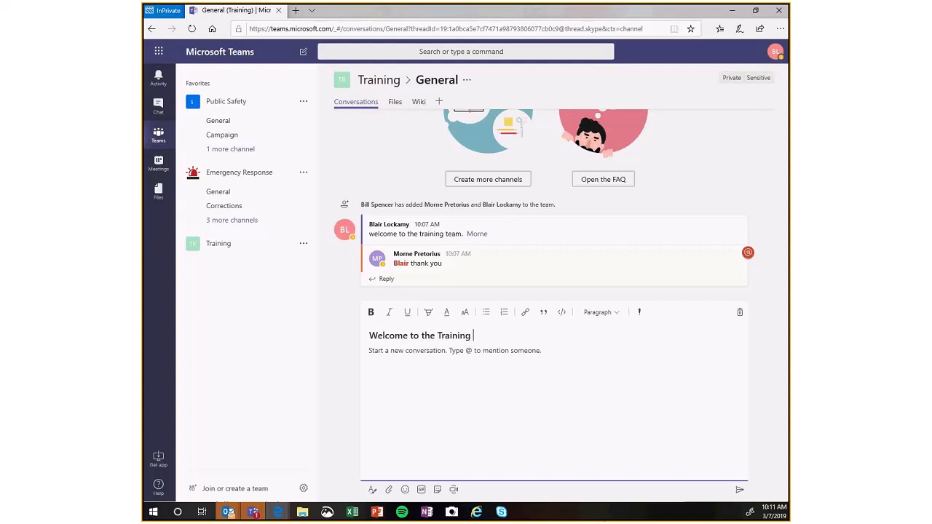
pyautogui.press('BackSpace')
pyautogui.press('BackSpace')
pyautogui.press('BackSpace')
pyautogui.write('Team')
pyautogui.click(531, 424)
pyautogui.write('@team')
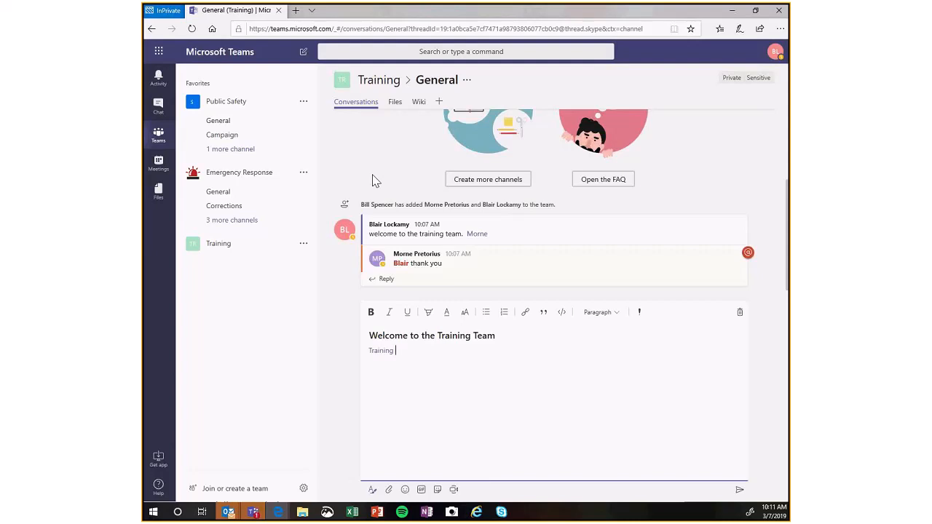
pyautogui.write('team Lets work on the budget together.')
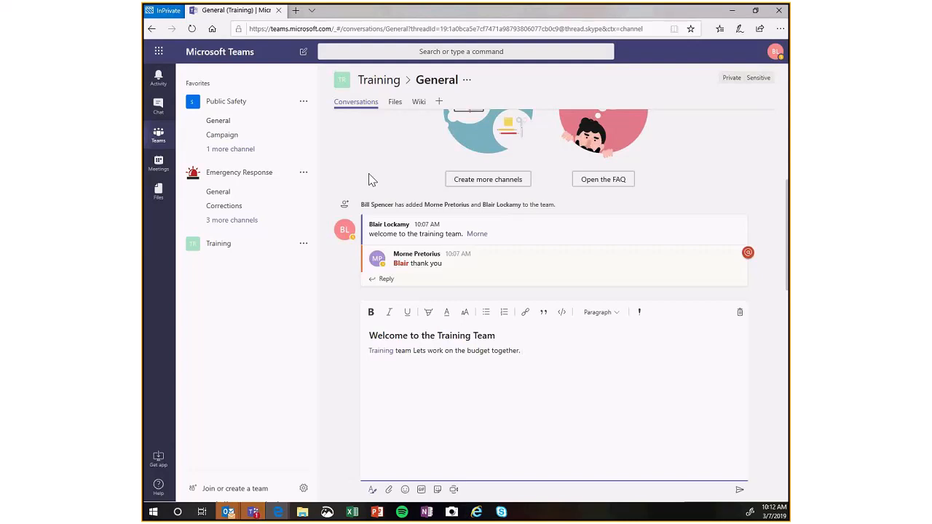
pyautogui.press('Return')
# Make the word "budget" bold in the post body.
pyautogui.rightClick(476, 353)
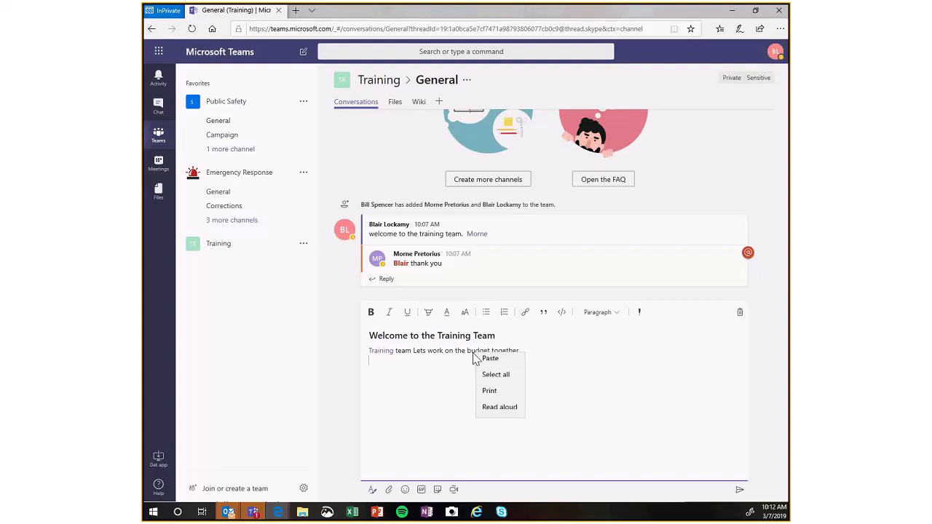
pyautogui.click(478, 347)
pyautogui.doubleClick(478, 350)
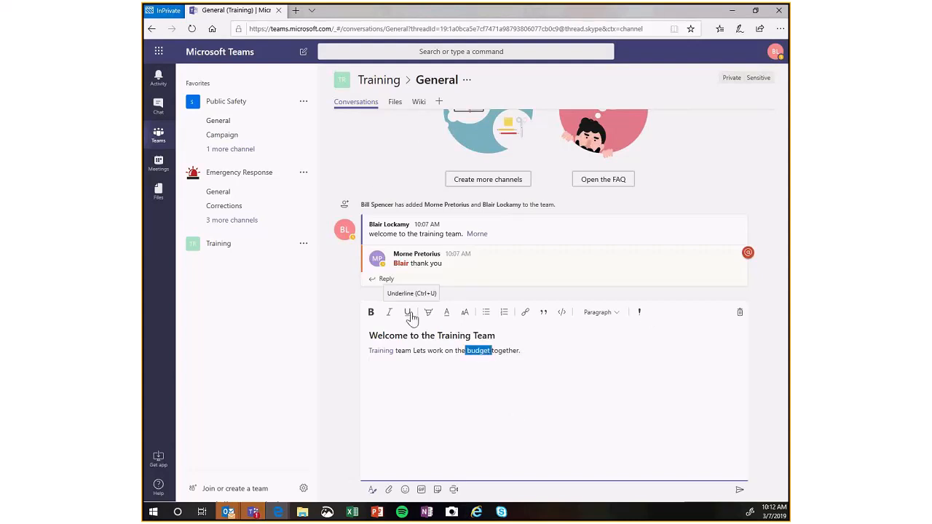
pyautogui.click(371, 312)
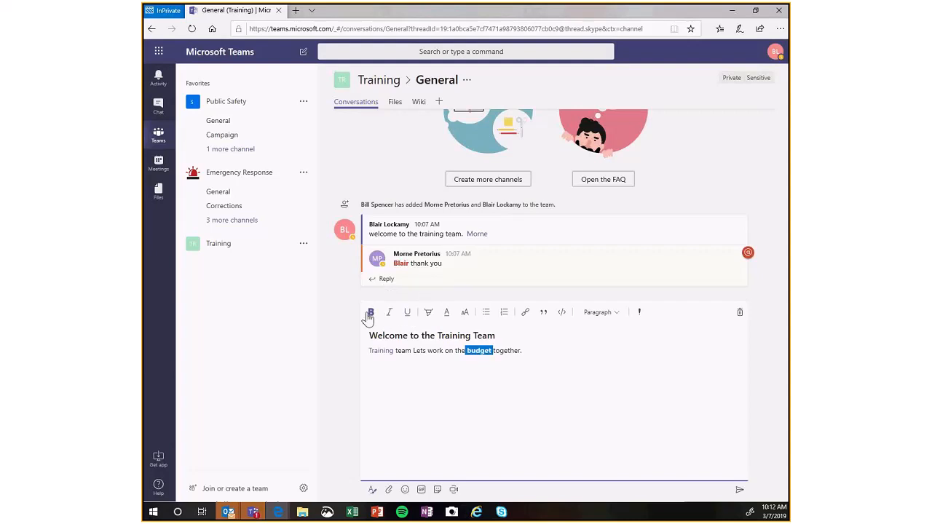
# Correct the capitalisation in the post body so it reads "Team lets" after the Training mention.
pyautogui.click(514, 394)
pyautogui.click(398, 351)
pyautogui.press('BackSpace')
pyautogui.write('T')
pyautogui.click(415, 351)
pyautogui.write('l')
# Set the font colour of the word "budget" to red.
pyautogui.moveTo(491, 351); pyautogui.dragTo(464, 351)
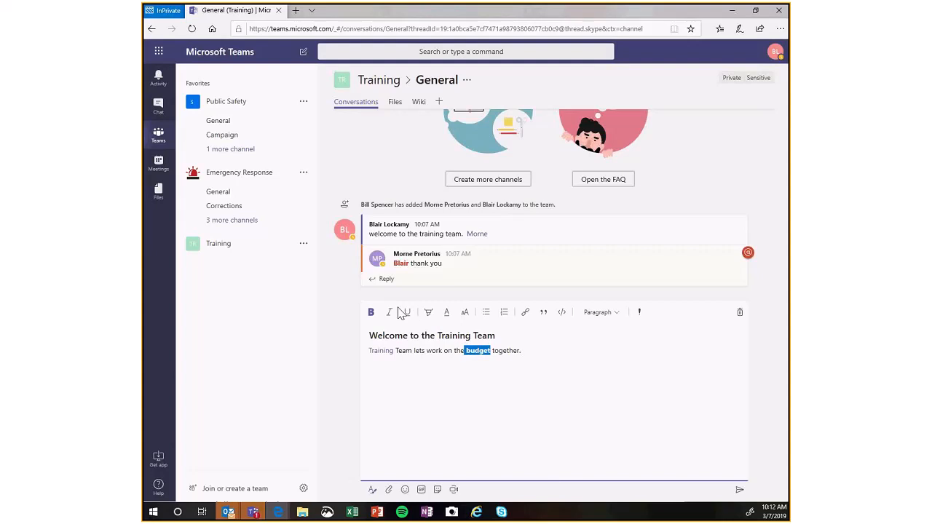
pyautogui.click(446, 313)
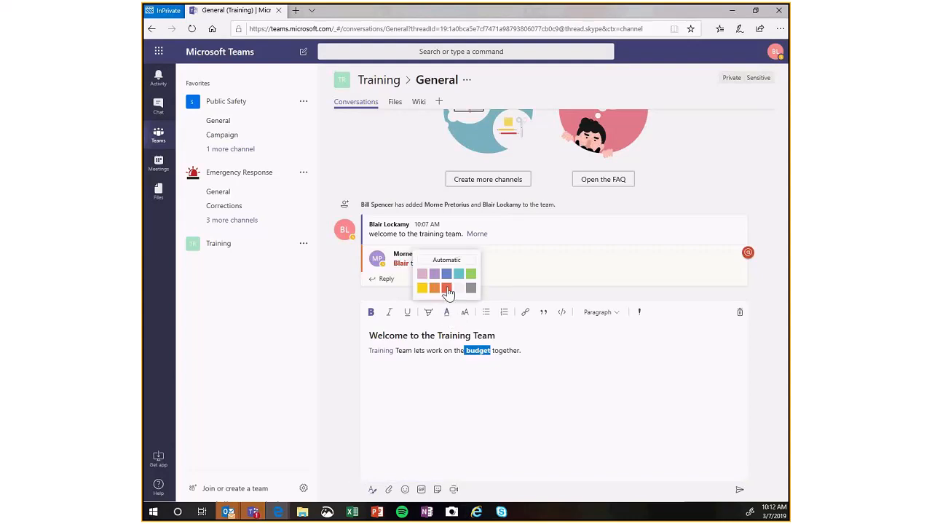
pyautogui.click(447, 289)
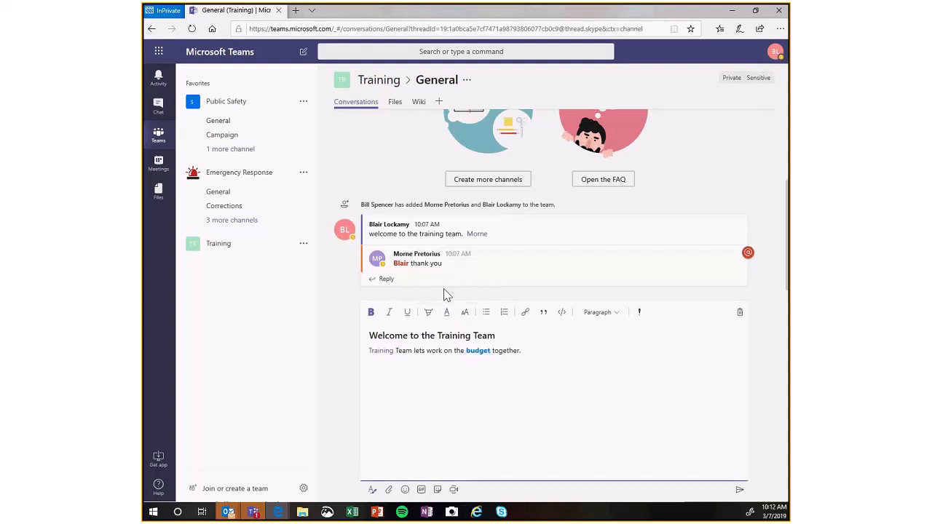
pyautogui.click(476, 385)
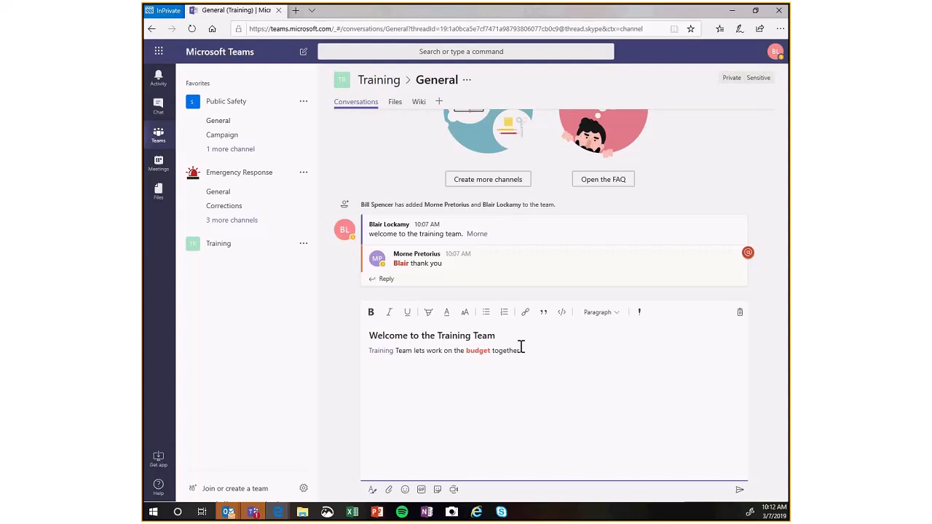
# Add a bulleted list with the items 1 and 2 and an empty third bullet under the body sentence.
pyautogui.click(487, 315)
pyautogui.write('1')
pyautogui.press('Return')
pyautogui.write('2')
pyautogui.press('Return')
pyautogui.click(562, 313)
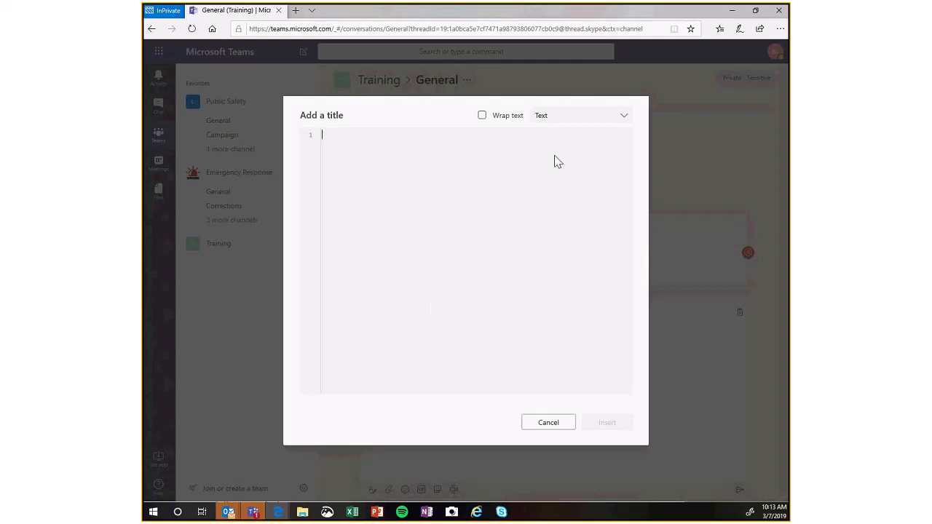
pyautogui.click(563, 121)
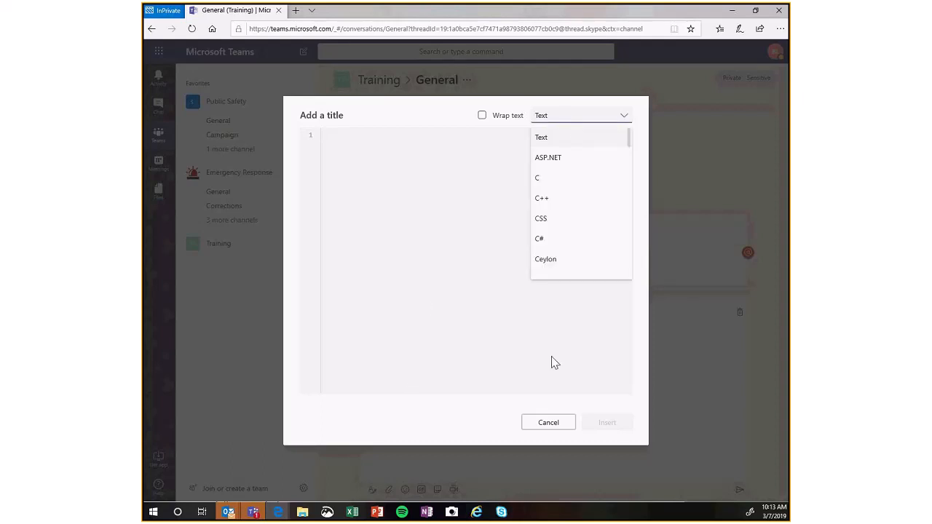
pyautogui.click(549, 423)
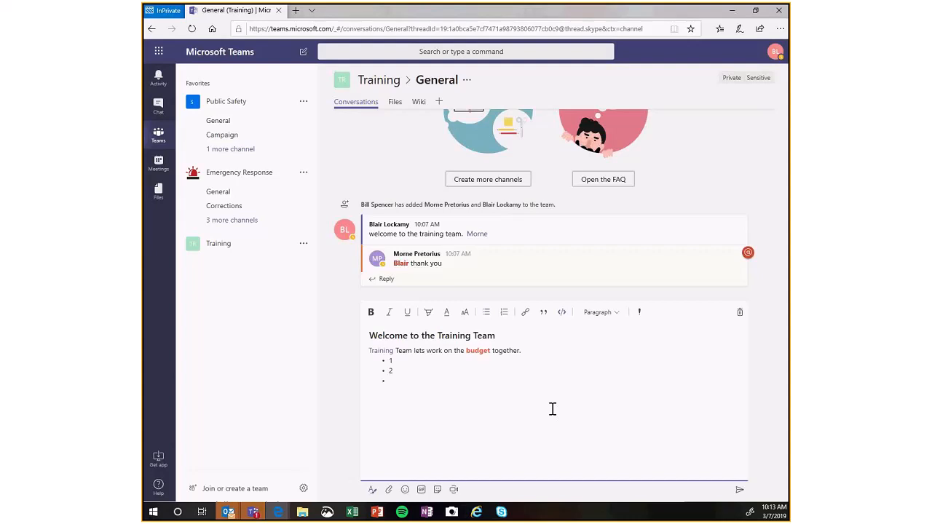
# Try the Heading 2 style on the empty third bullet and restore it to Paragraph.
pyautogui.click(595, 318)
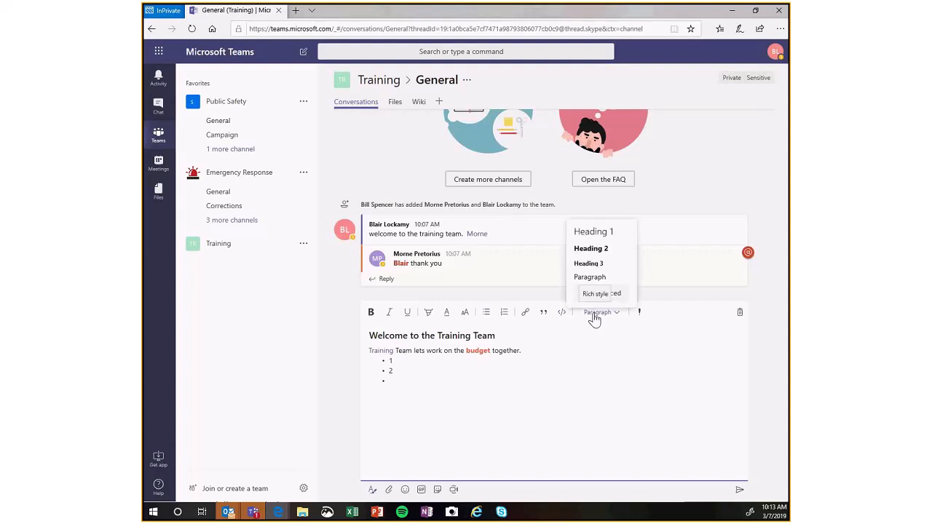
pyautogui.click(596, 249)
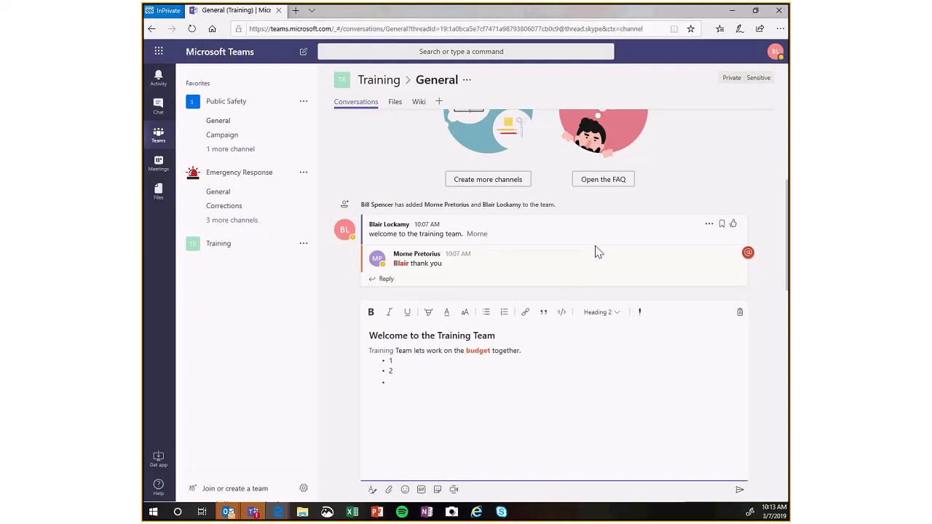
pyautogui.click(613, 316)
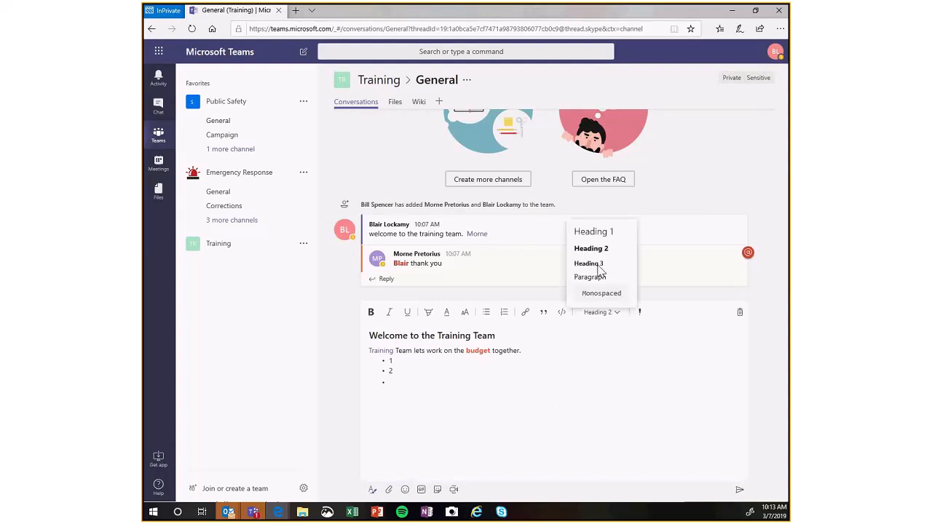
pyautogui.click(596, 278)
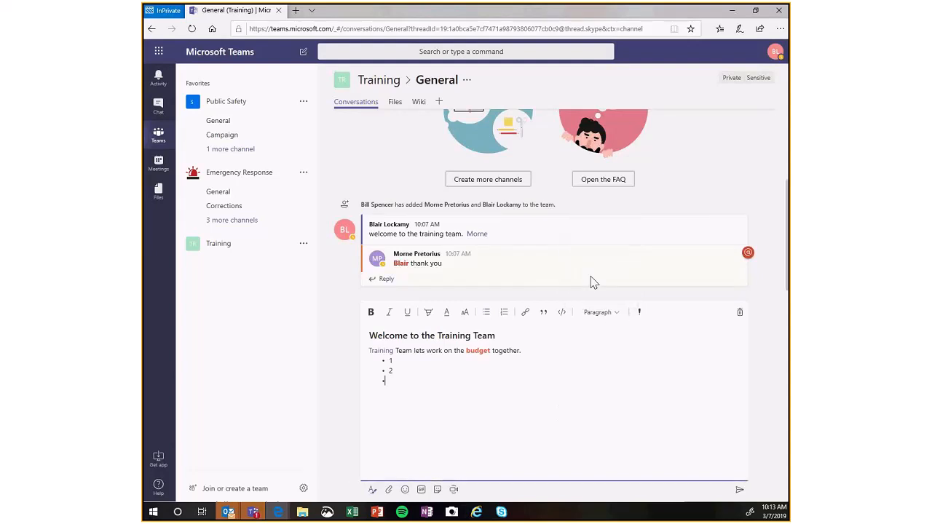
# Mark the post as important and keep one empty bullet after item 2.
pyautogui.click(640, 313)
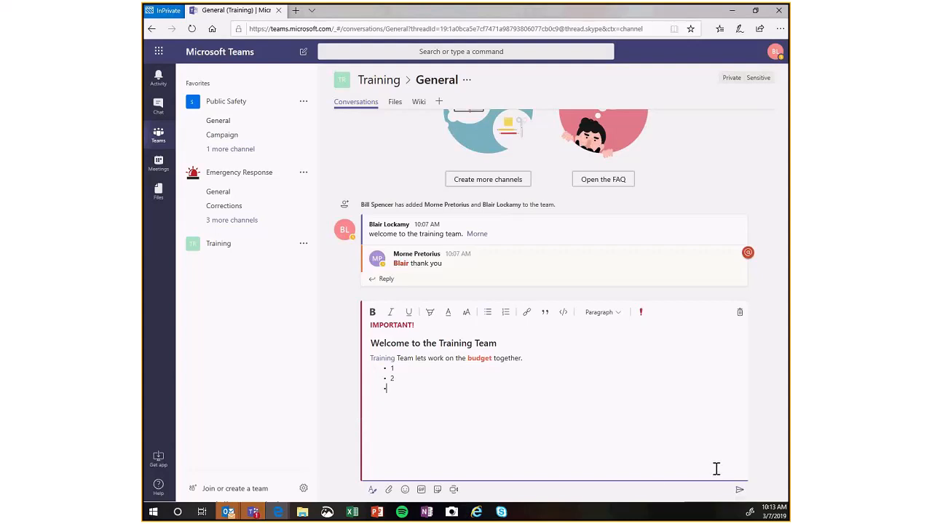
pyautogui.press('Return')
pyautogui.press('Return')
pyautogui.press('BackSpace')
pyautogui.press('BackSpace')
pyautogui.press('BackSpace')
pyautogui.press('BackSpace')
pyautogui.press('Return')
# Insert a smiley emoji in the third bullet and publish the post to the channel.
pyautogui.click(405, 490)
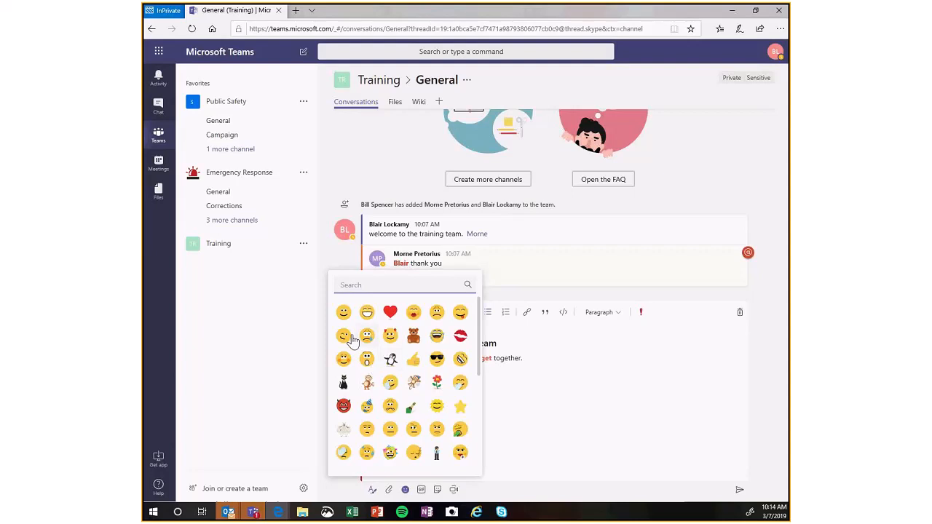
pyautogui.click(344, 313)
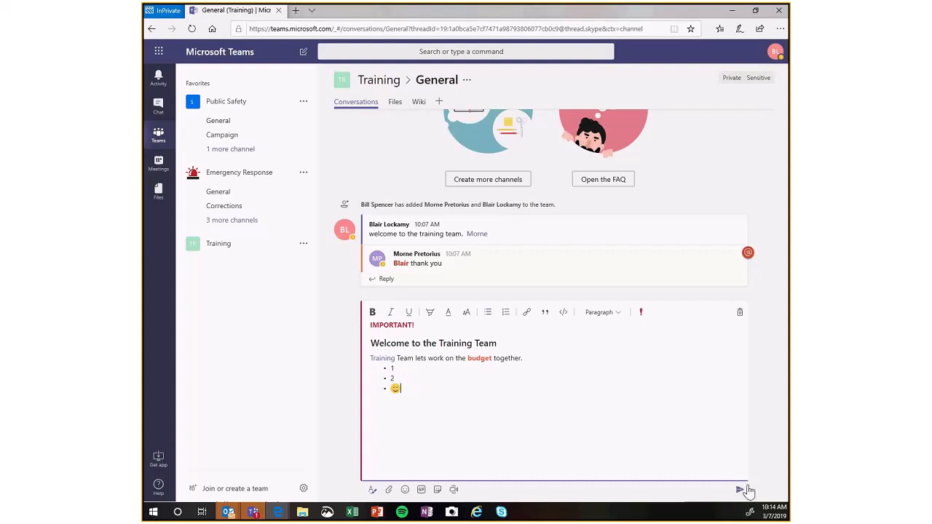
pyautogui.click(740, 493)
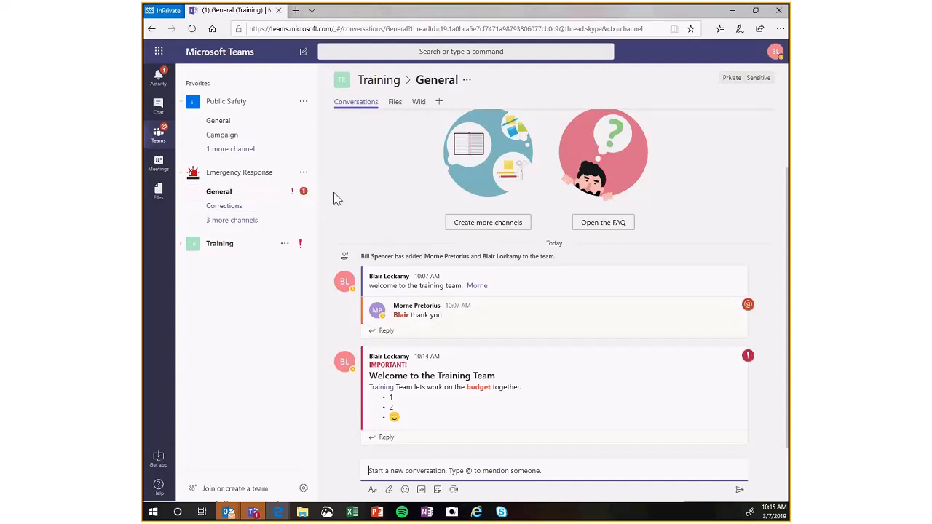
pyautogui.moveTo(749, 315)
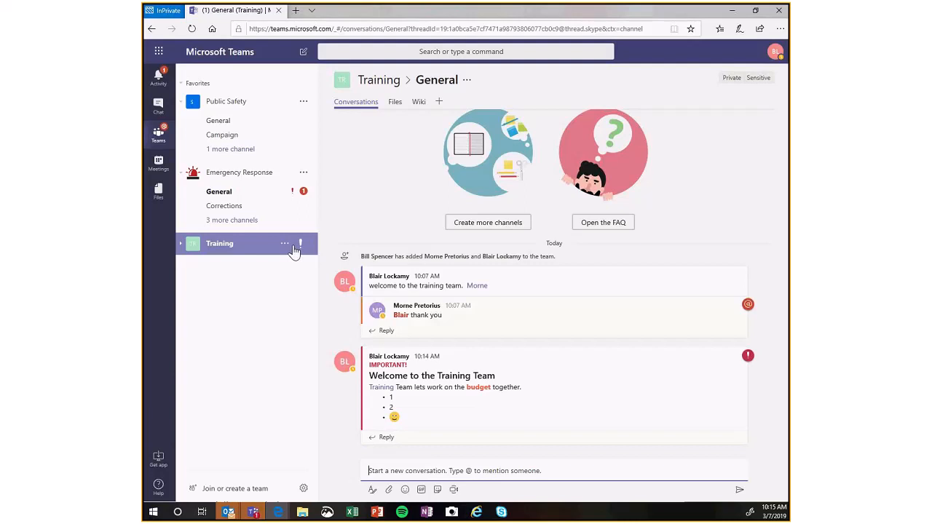
# Open the Emergency Response team's General channel to read its new important post, and return to the Training team's General channel.
pyautogui.click(280, 193)
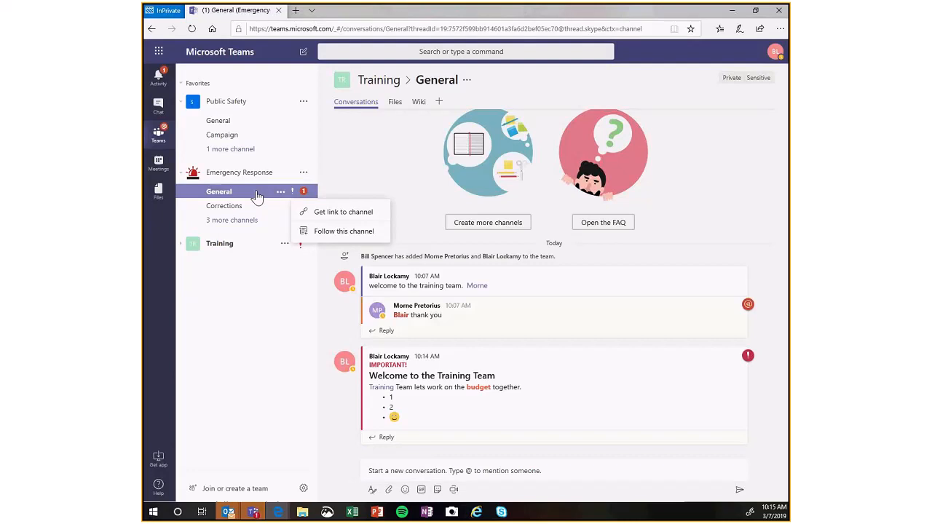
pyautogui.click(214, 194)
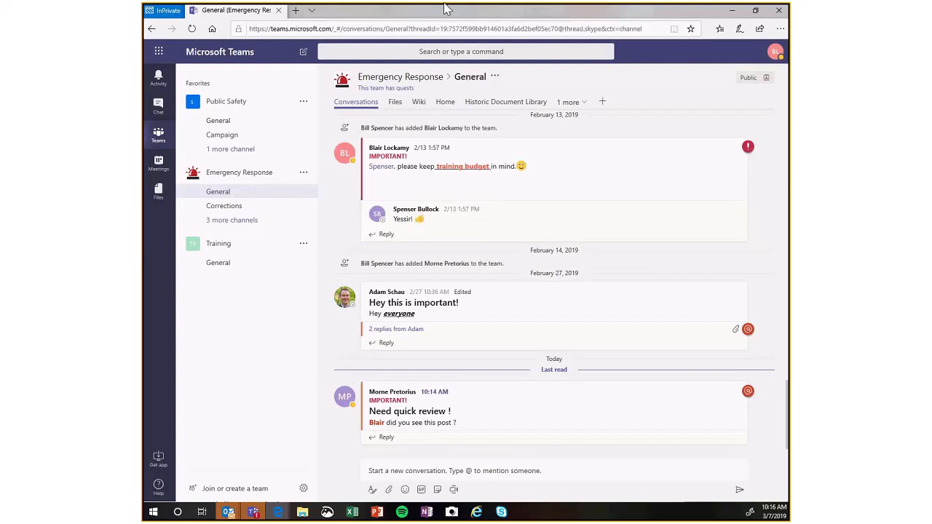
pyautogui.click(152, 30)
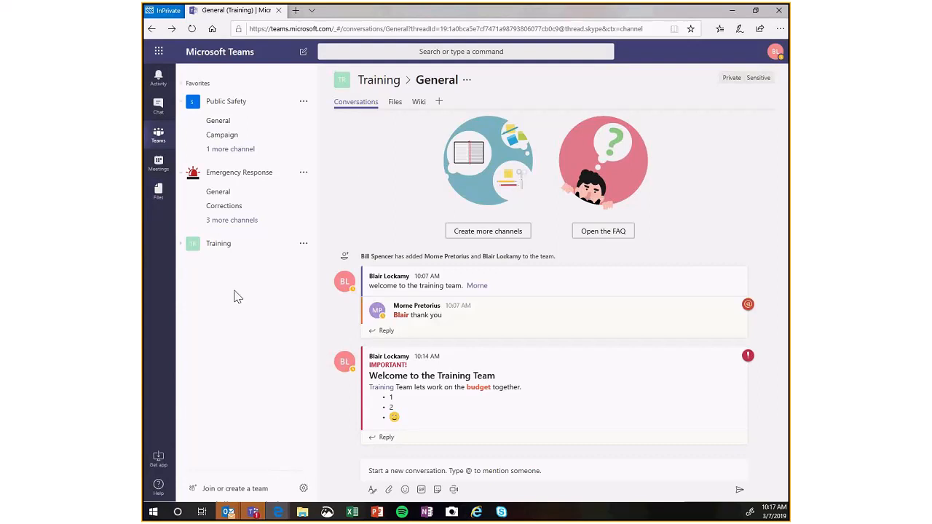
# Create a channel named Budget in the Training team, leaving the description empty.
pyautogui.click(478, 238)
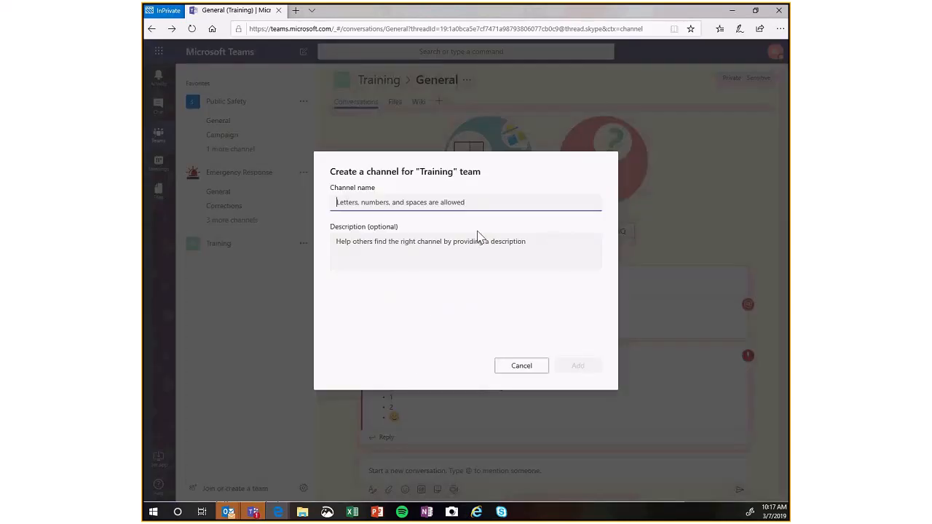
pyautogui.write('Budget')
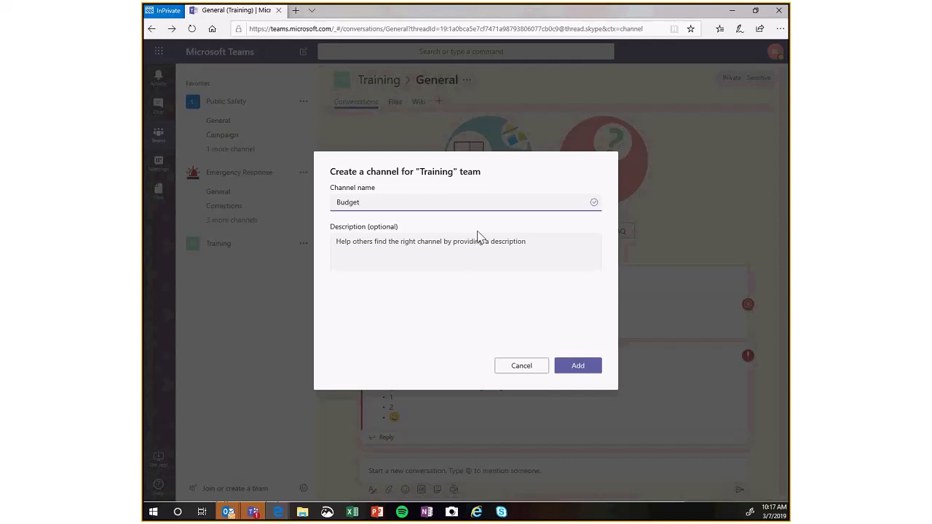
pyautogui.press('Tab')
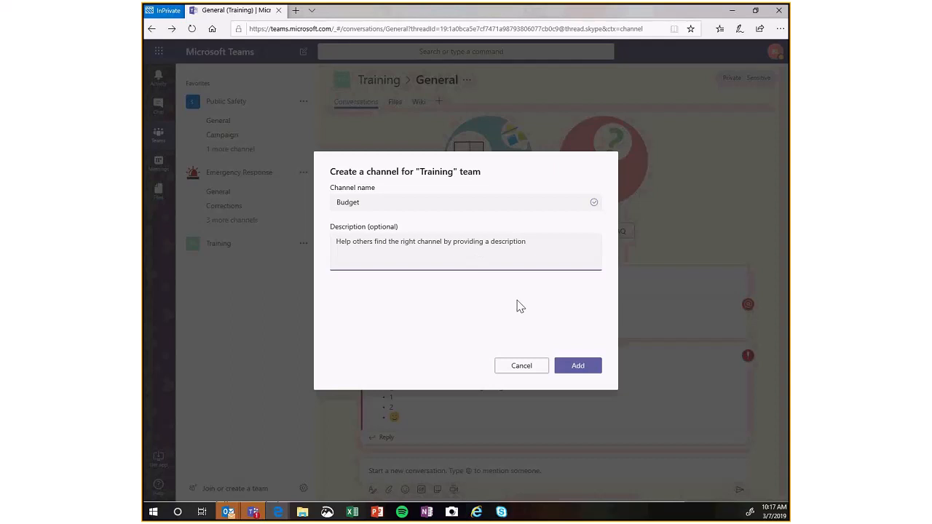
pyautogui.click(573, 367)
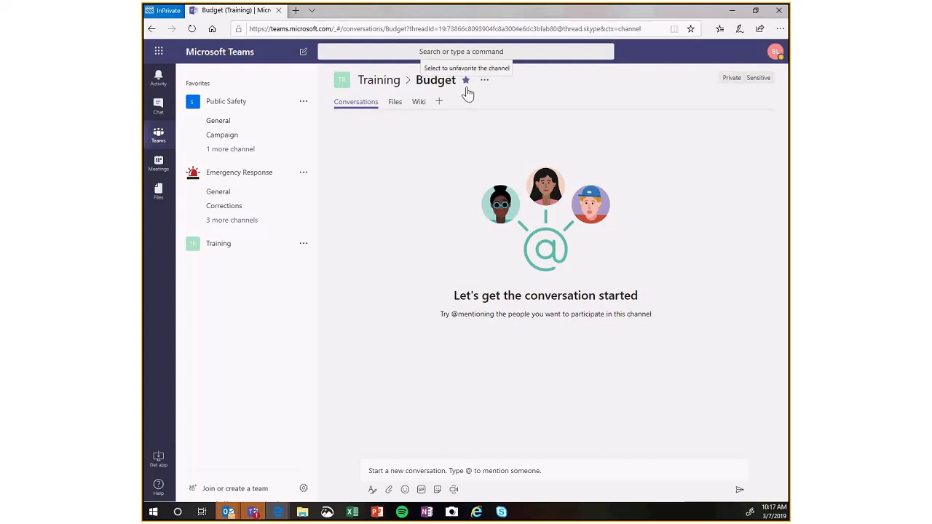
# View the Training team's member overview, expand its channel list and open the Budget channel.
pyautogui.click(391, 81)
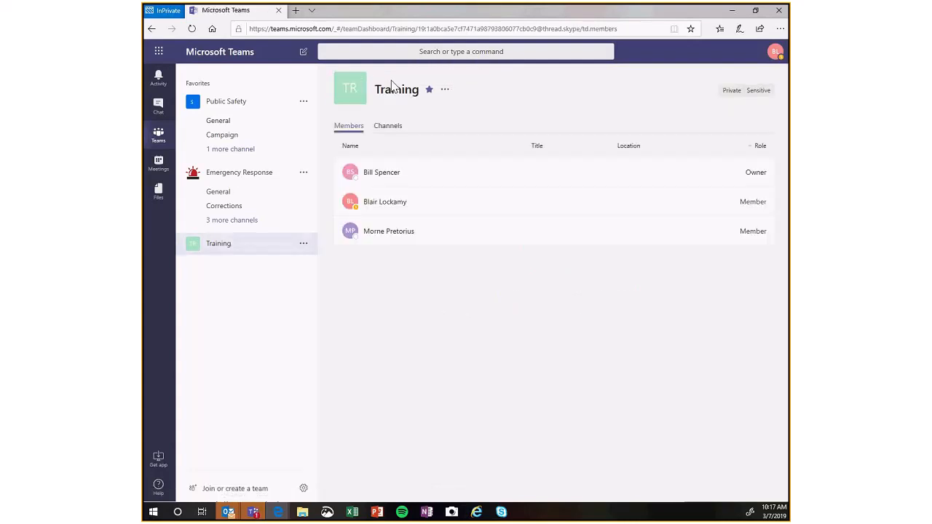
pyautogui.click(228, 246)
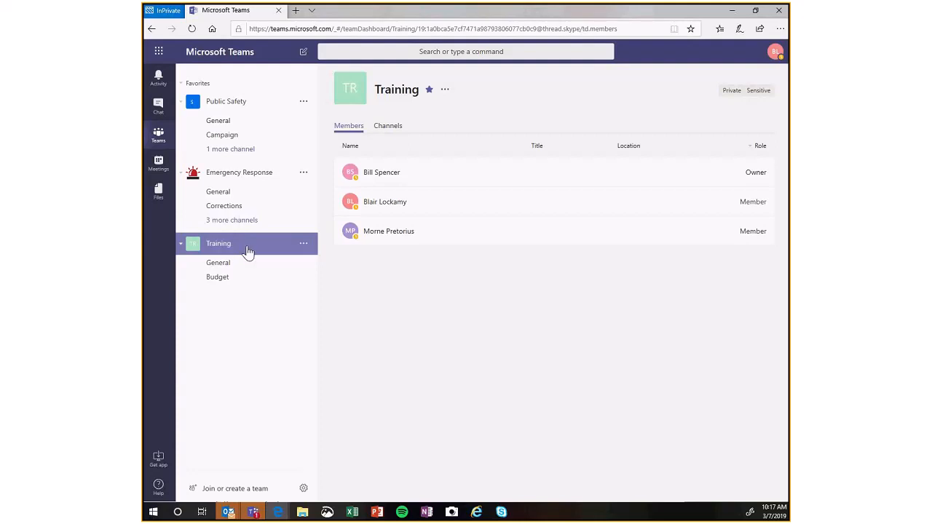
pyautogui.click(235, 280)
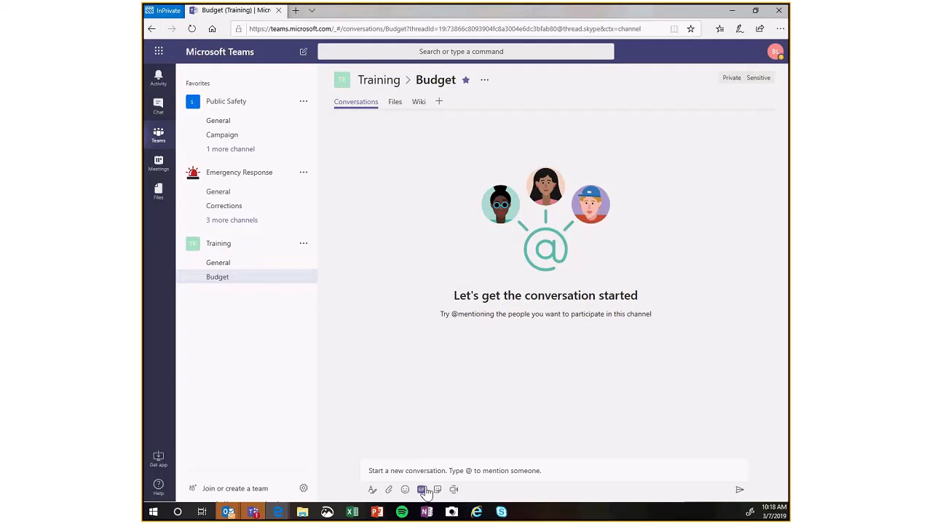
# Start a formatted post in the Budget channel with the subject "Training Budget" and a body that opens with a mention of the channel.
pyautogui.click(371, 495)
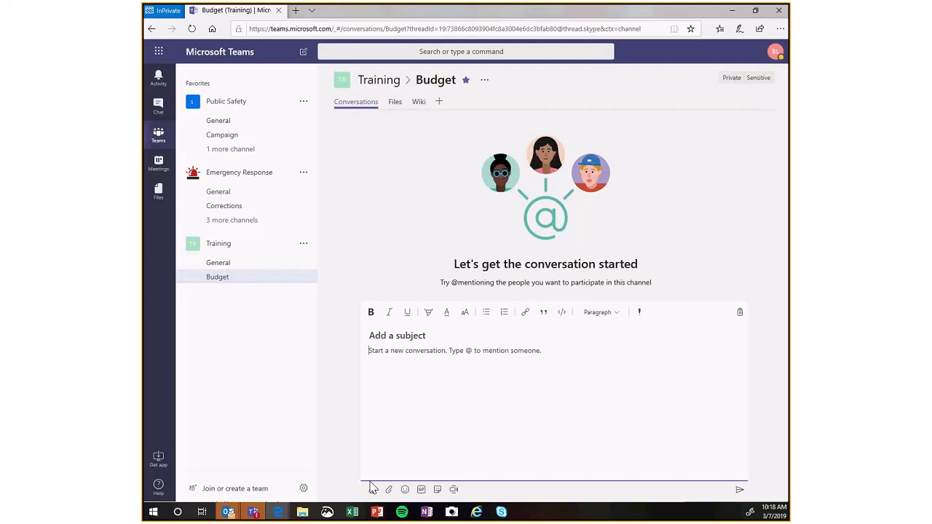
pyautogui.write('Trainig')
pyautogui.press('BackSpace')
pyautogui.write('ng Budget')
pyautogui.press('Tab')
pyautogui.write('@')
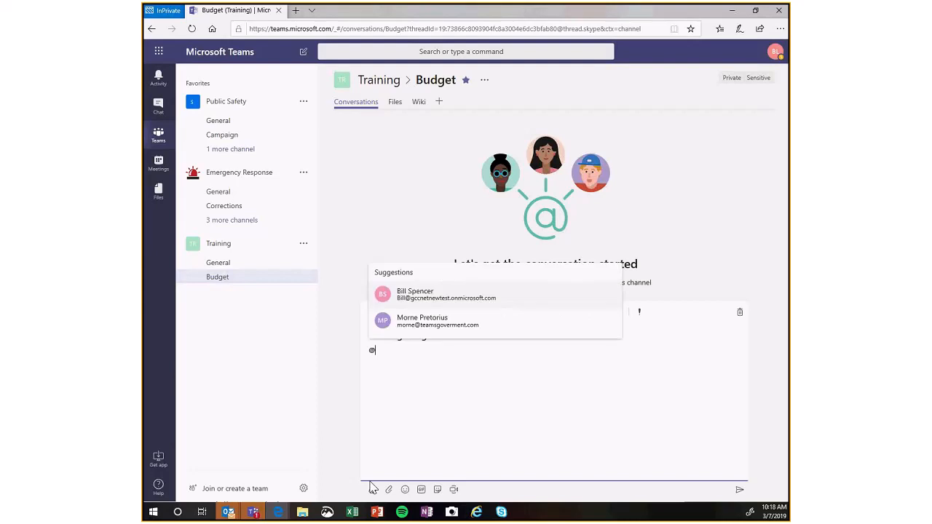
pyautogui.write('channel')
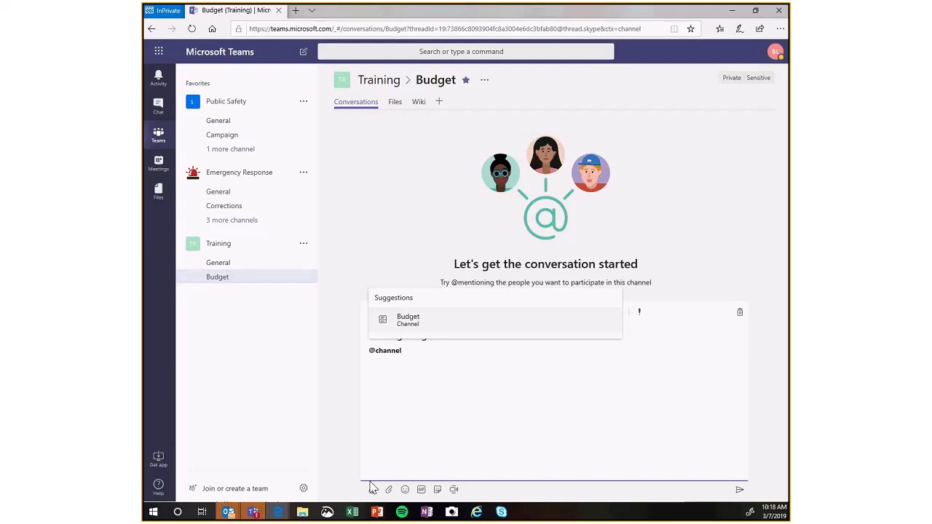
pyautogui.press('Return')
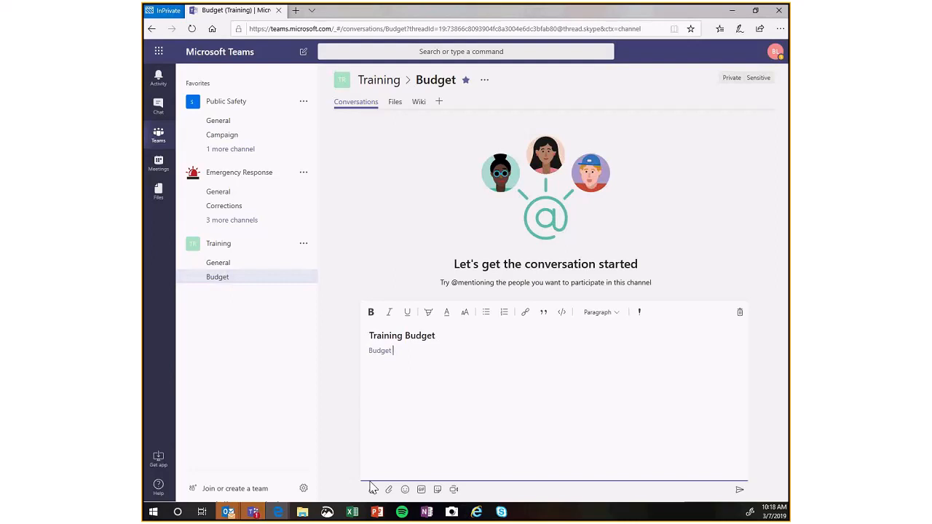
# Continue the body with "members: Please review and comment on my proposed budget", correcting the spelling of "proposed".
pyautogui.write('members')
pyautogui.write(': Please review and comment o')
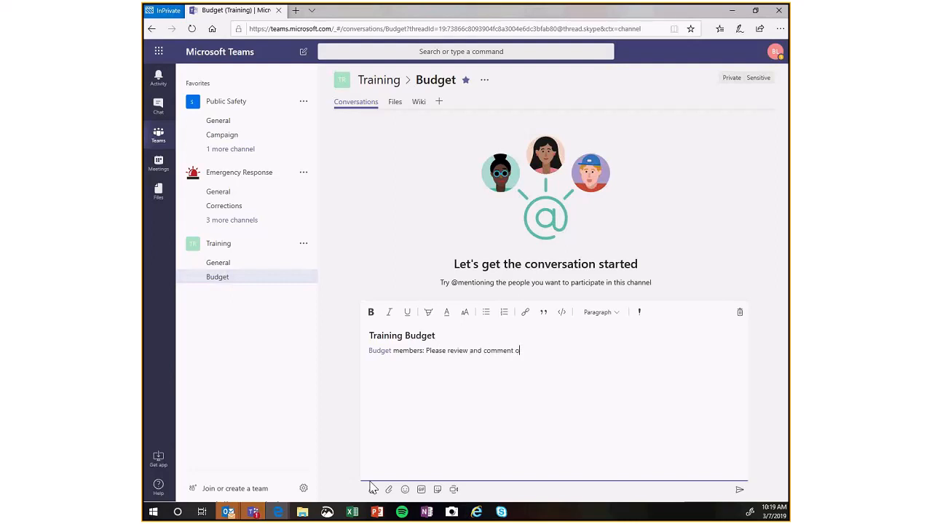
pyautogui.write('n my propsed budget')
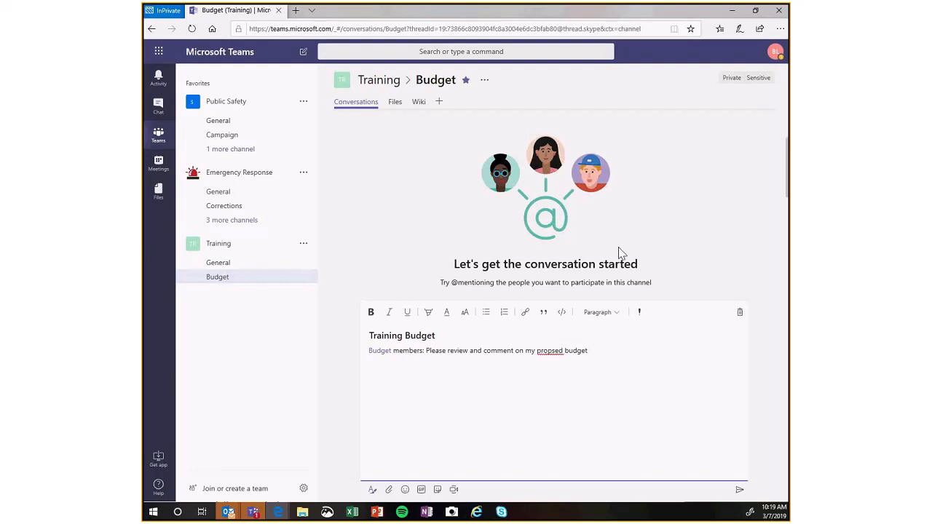
pyautogui.rightClick(555, 352)
pyautogui.click(573, 369)
# Add a second sentence that mentions the other team member who should approve the budget: "I'd like [mention] to approve it by the 15th.".
pyautogui.click(600, 352)
pyautogui.write(". I'd like @morn")
pyautogui.press('Return')
pyautogui.write('b')
pyautogui.press('BackSpace')
pyautogui.press('BackSpace')
pyautogui.press('BackSpace')
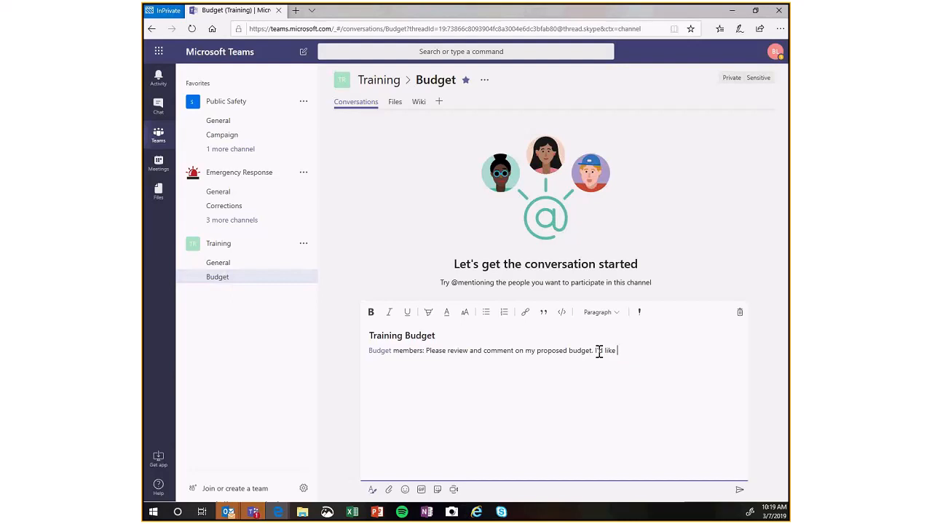
pyautogui.write('@morne')
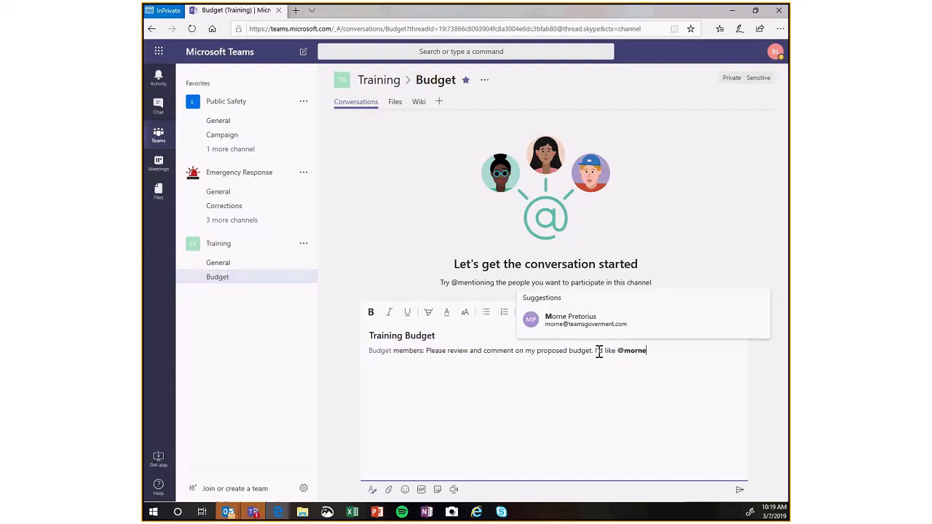
pyautogui.press('Return')
pyautogui.write('to appr')
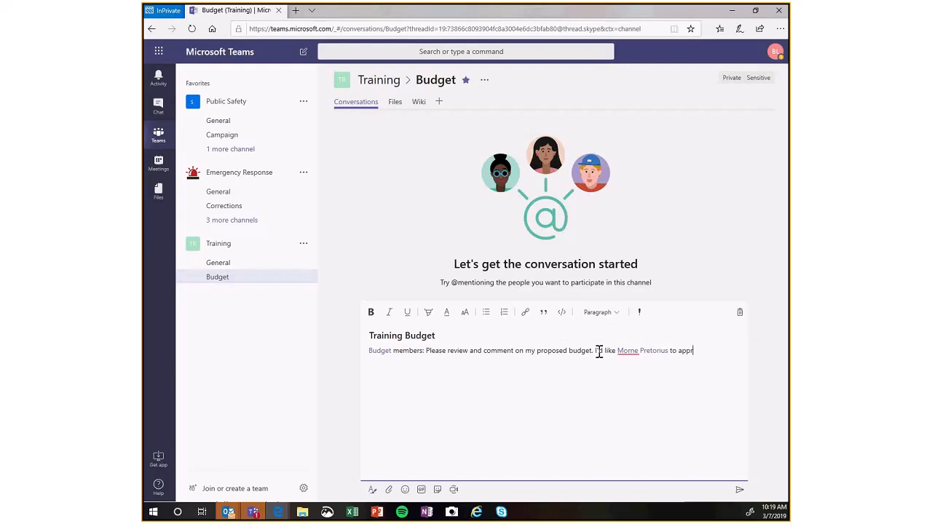
pyautogui.write('ove it by the 15th.')
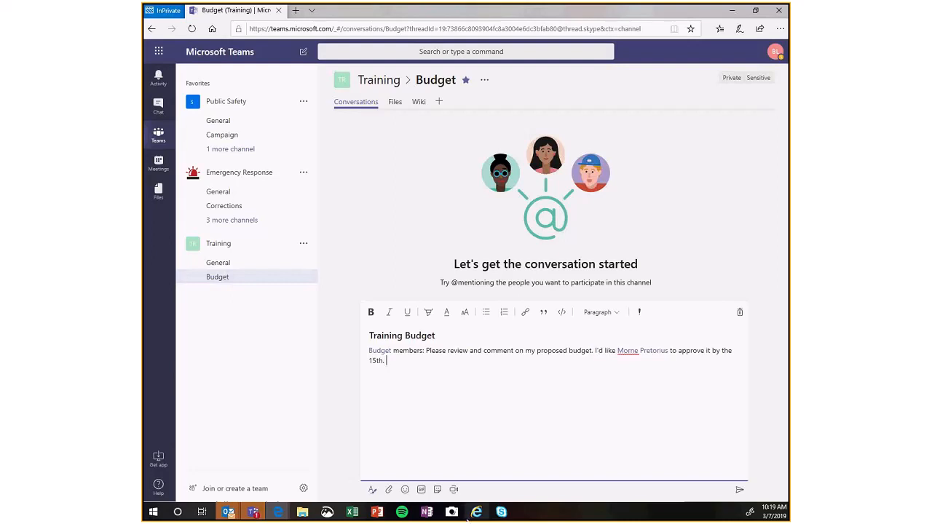
# Try to upload Project Budget and Project Timeline from the computer's Desktop folder to the post, and dismiss the notifications.
pyautogui.click(390, 490)
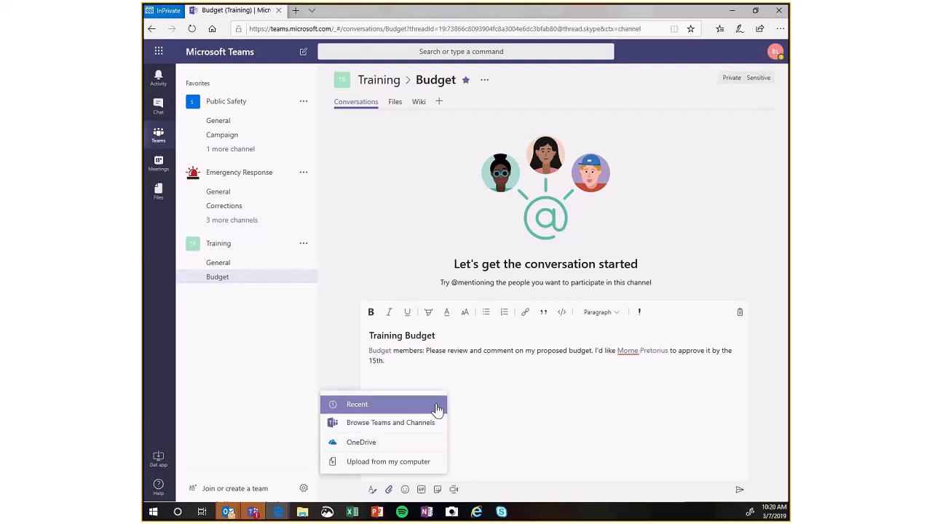
pyautogui.click(408, 458)
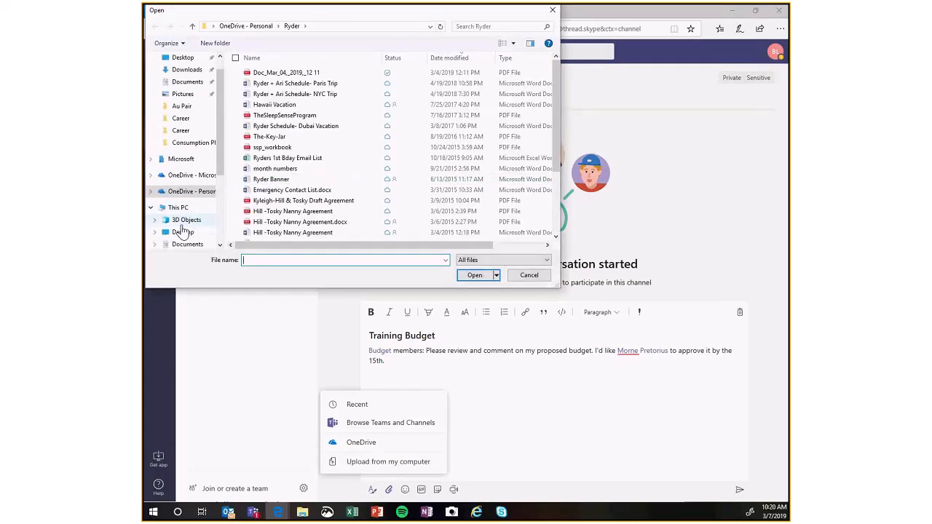
pyautogui.click(182, 232)
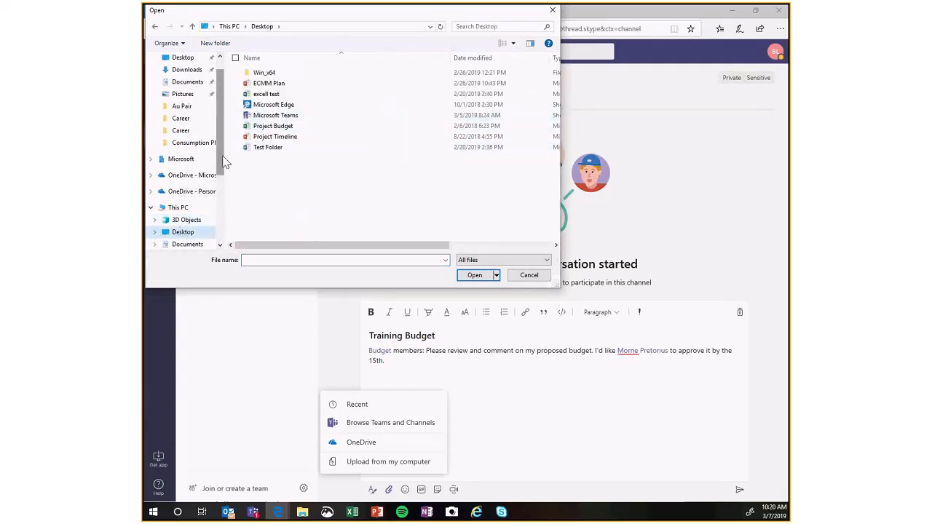
pyautogui.scroll(-1, 222, 177)
pyautogui.click(273, 126)
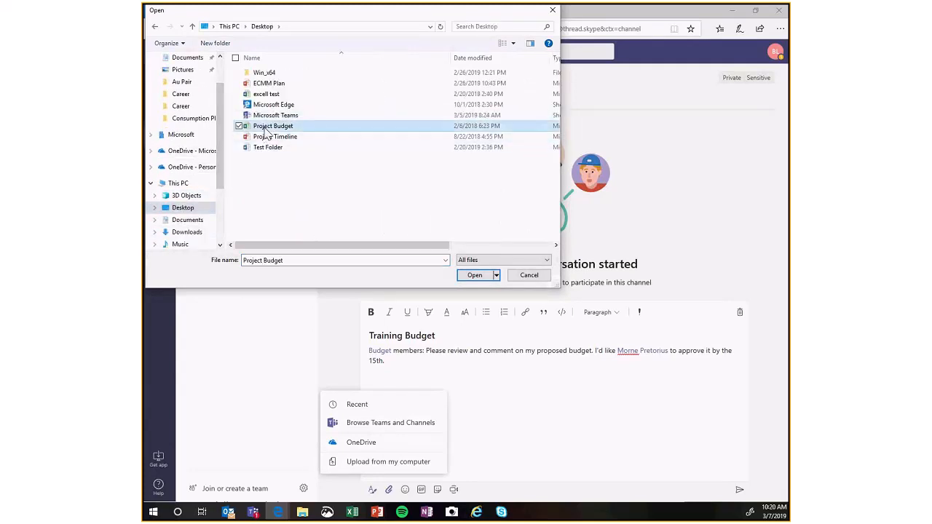
pyautogui.keyDown('ctrl'); pyautogui.click(271, 138); pyautogui.keyUp('ctrl')
pyautogui.click(477, 282)
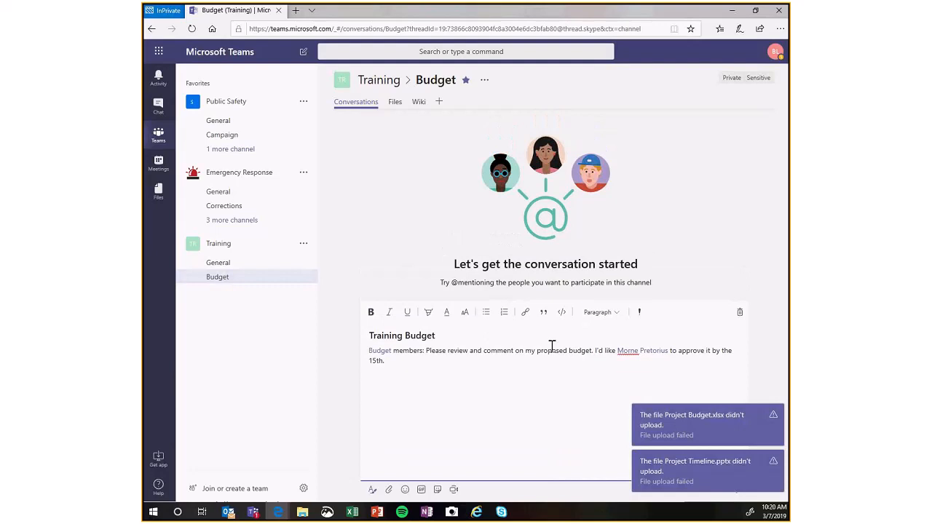
pyautogui.click(708, 445)
pyautogui.click(699, 462)
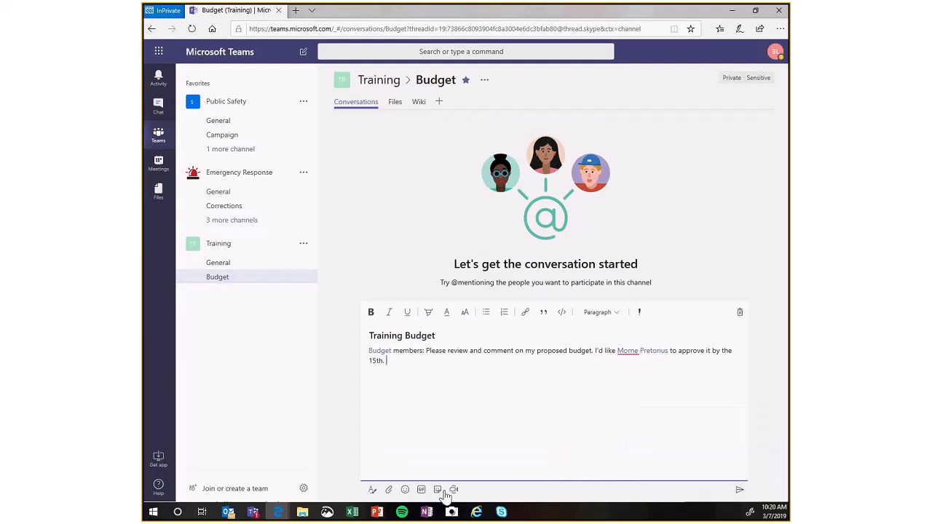
pyautogui.click(388, 492)
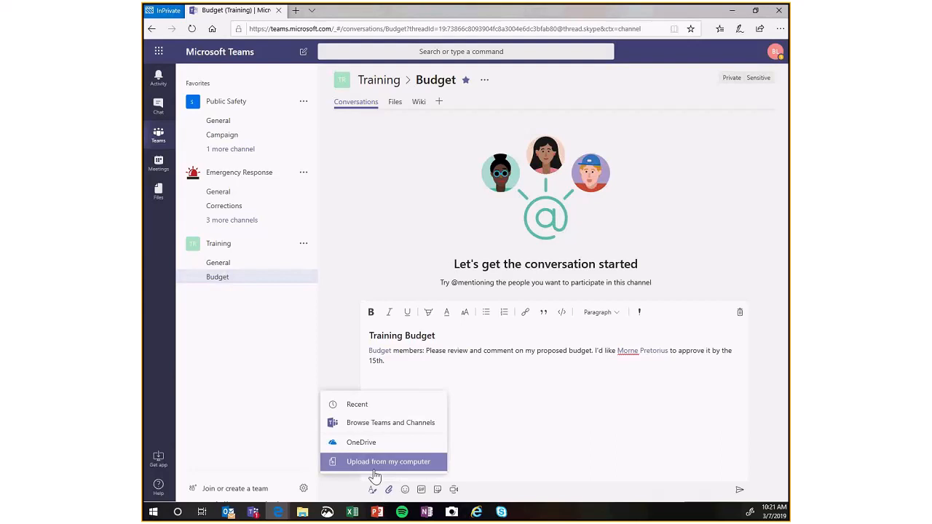
pyautogui.click(370, 469)
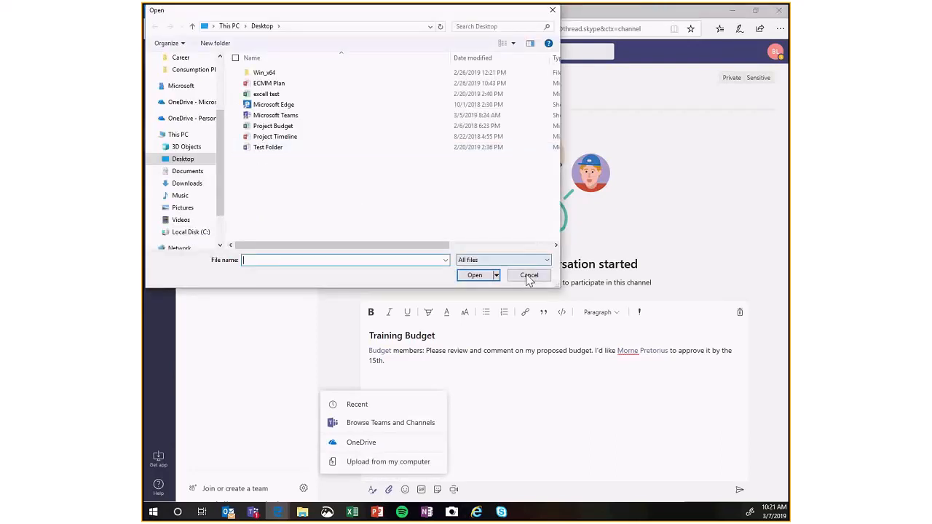
pyautogui.click(530, 275)
# Restore the browser window to a smaller size and place a small File Explorer window showing the Desktop folder beside the post editor.
pyautogui.moveTo(510, 11); pyautogui.dragTo(597, 15)
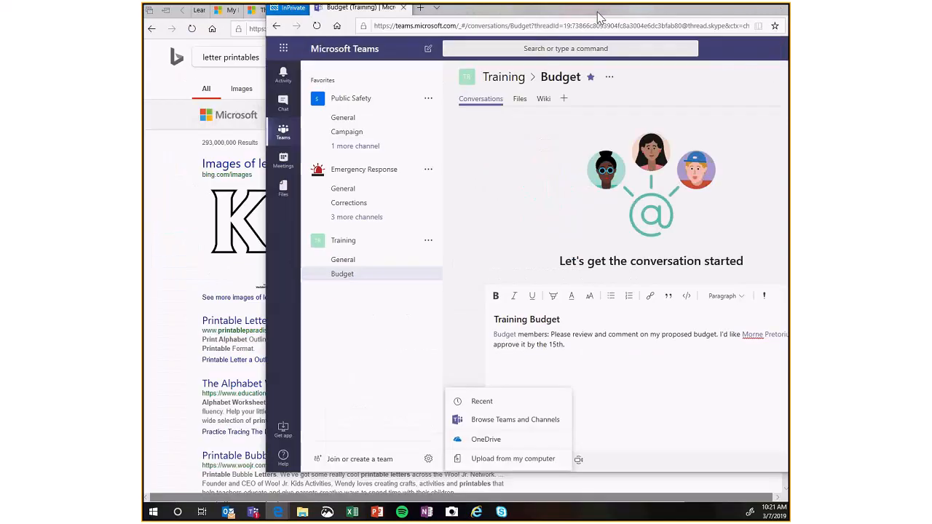
pyautogui.doubleClick(597, 15)
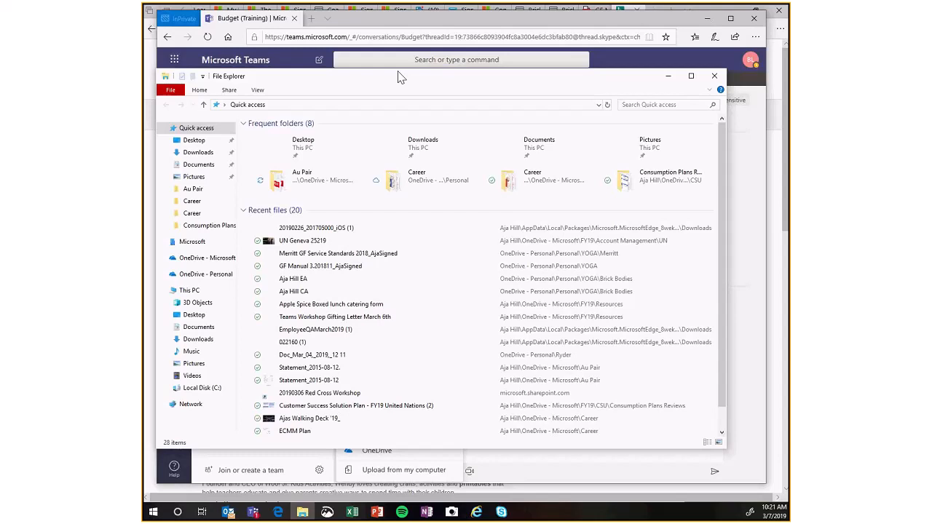
pyautogui.moveTo(398, 73); pyautogui.dragTo(432, 103)
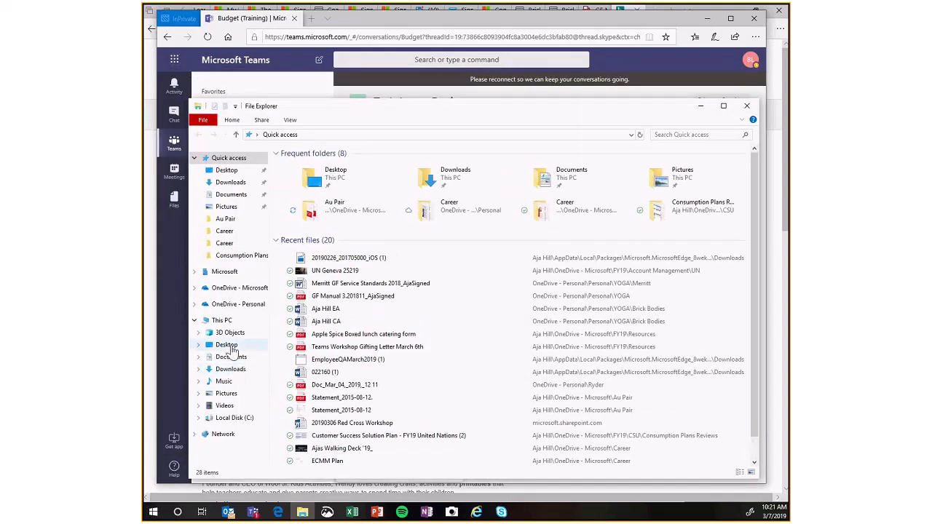
pyautogui.click(231, 346)
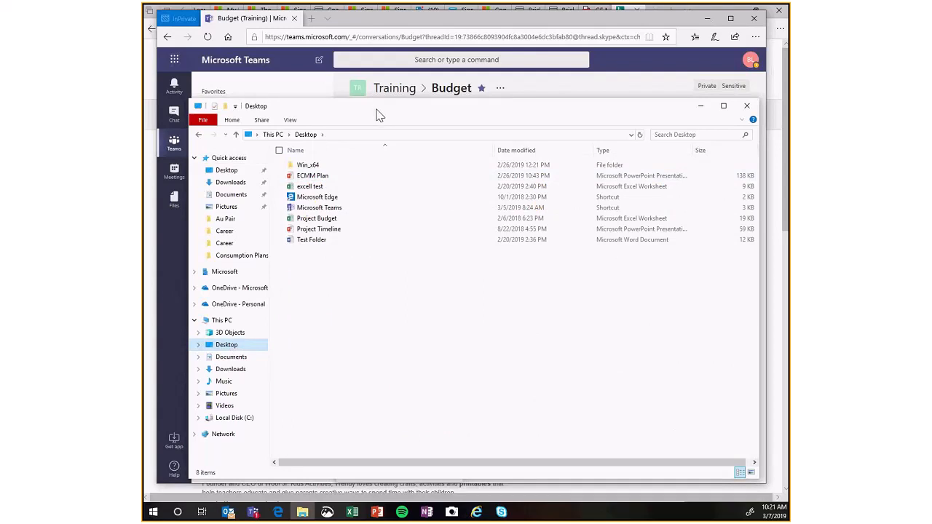
pyautogui.moveTo(376, 109); pyautogui.dragTo(364, 113)
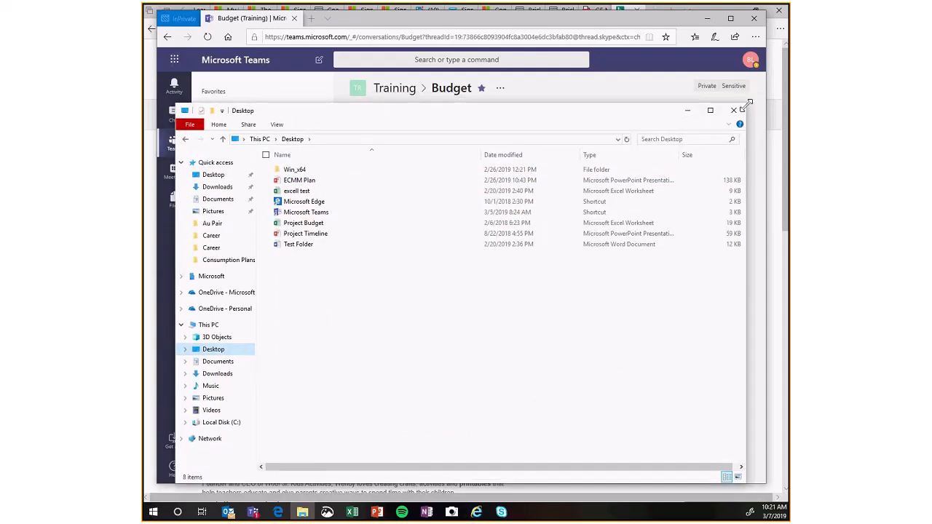
pyautogui.moveTo(747, 106); pyautogui.dragTo(433, 234)
# Attach Project Budget and Project Timeline from the Desktop folder to the Training Budget post and publish it to the channel.
pyautogui.moveTo(272, 357); pyautogui.dragTo(565, 377)
pyautogui.moveTo(306, 362); pyautogui.dragTo(521, 365)
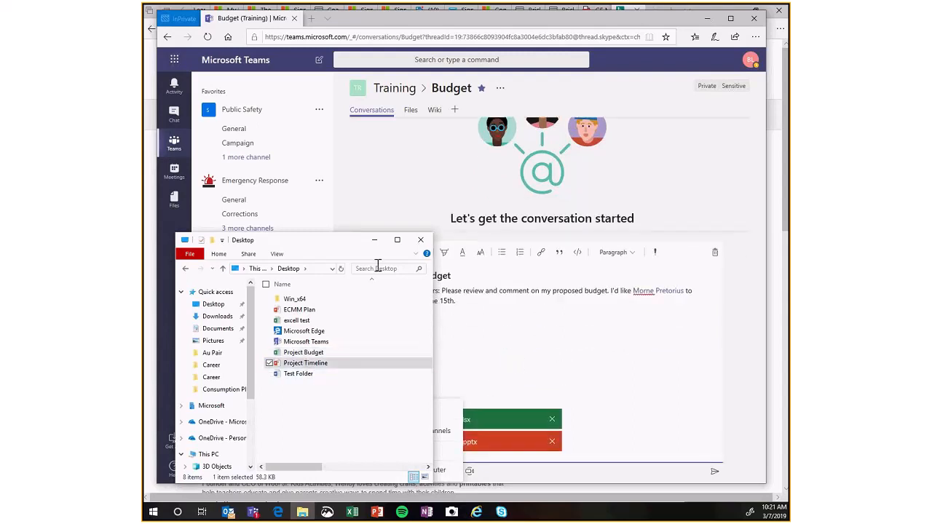
pyautogui.click(374, 240)
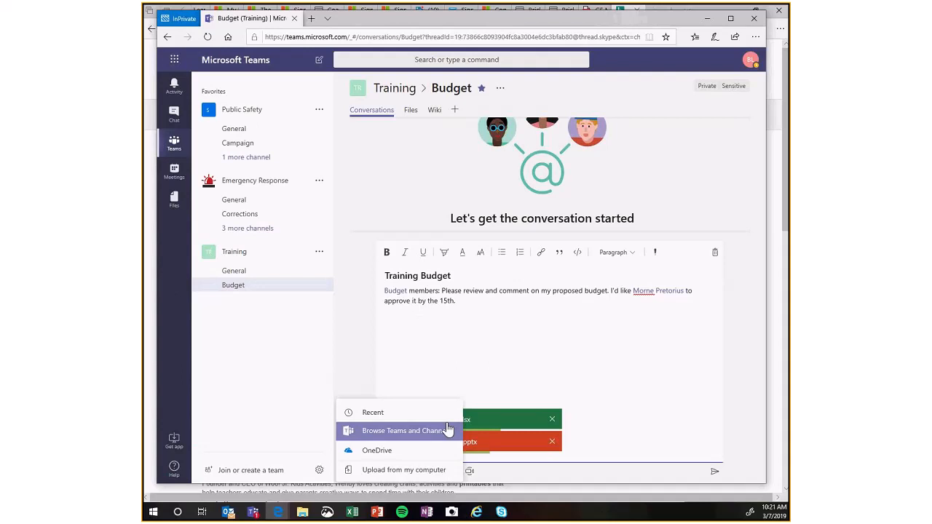
pyautogui.click(453, 364)
pyautogui.click(715, 475)
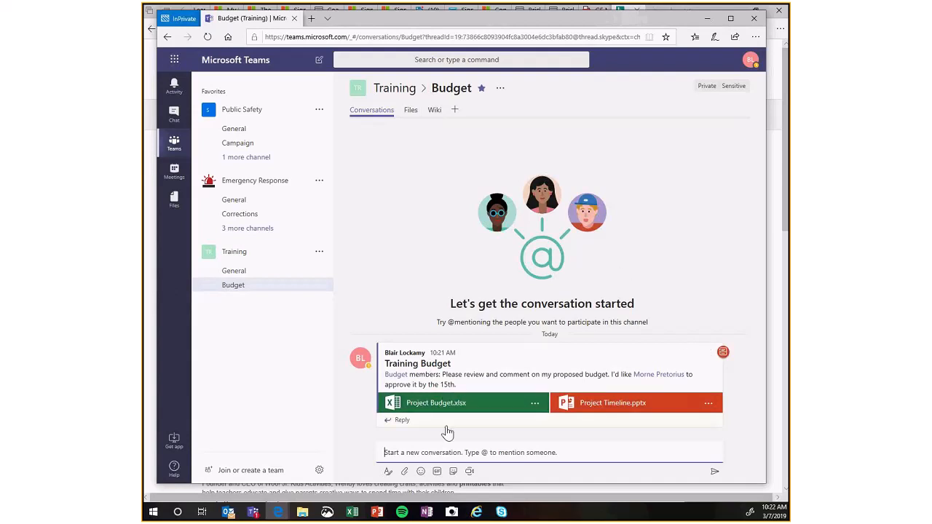
# Maximize the browser window, open the Budget channel's files in SharePoint, and dismiss the document library welcome tour.
pyautogui.click(731, 19)
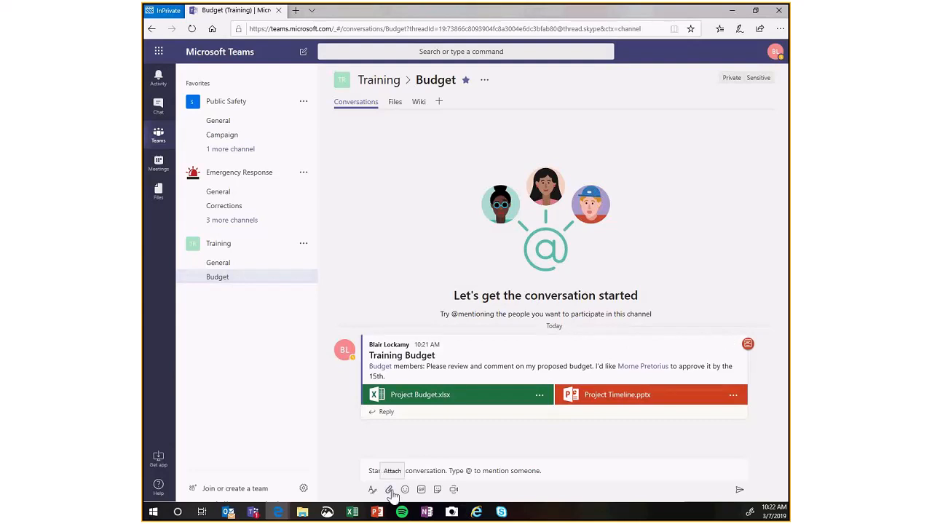
pyautogui.click(396, 102)
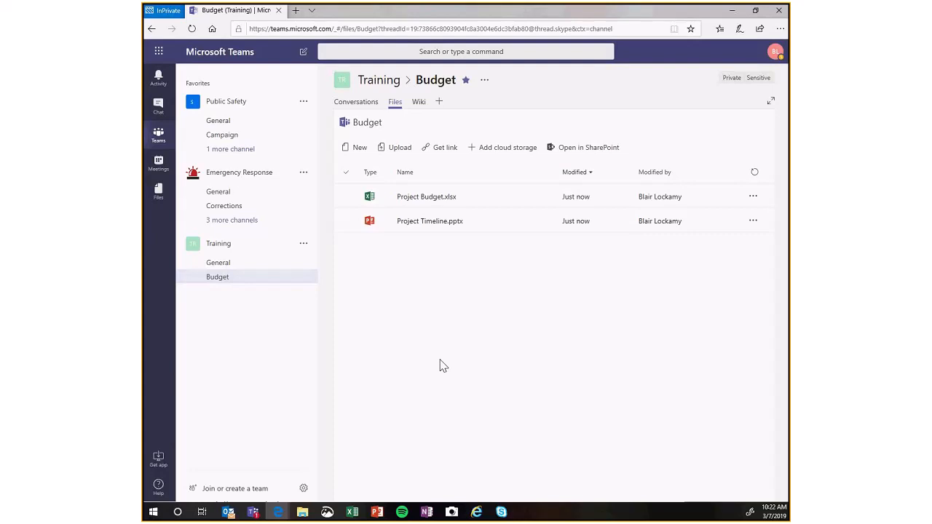
pyautogui.click(367, 224)
pyautogui.click(558, 153)
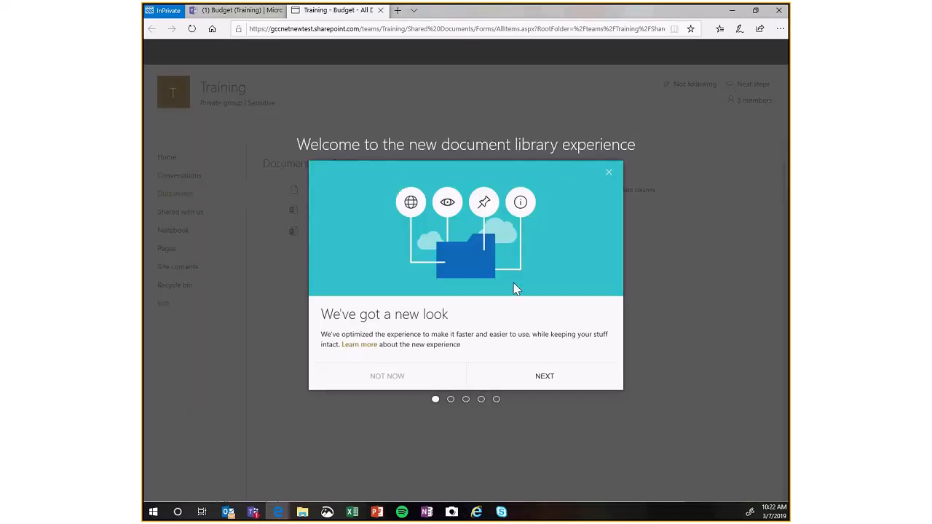
pyautogui.click(609, 174)
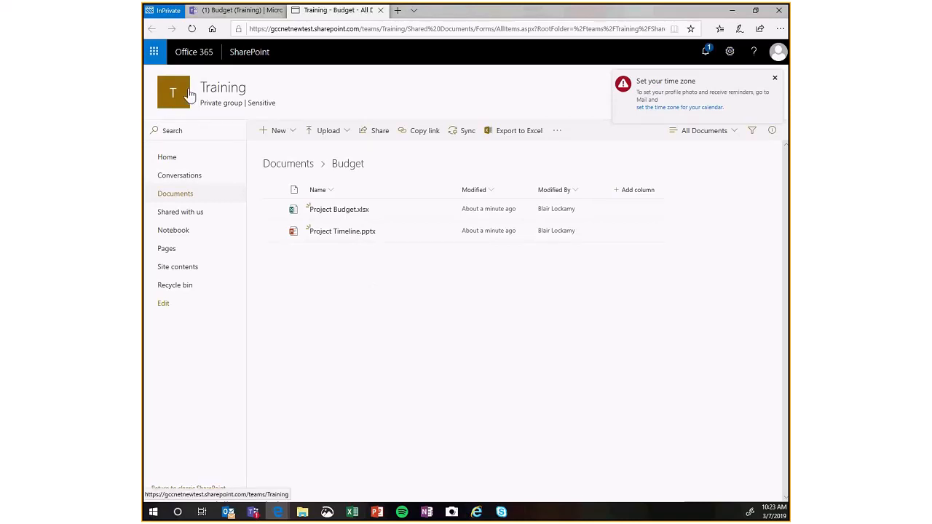
# Open the Training site's home page and its Conversations, completing the Outlook mailbox setup with English (United States), Pacific Time and no signature.
pyautogui.click(174, 166)
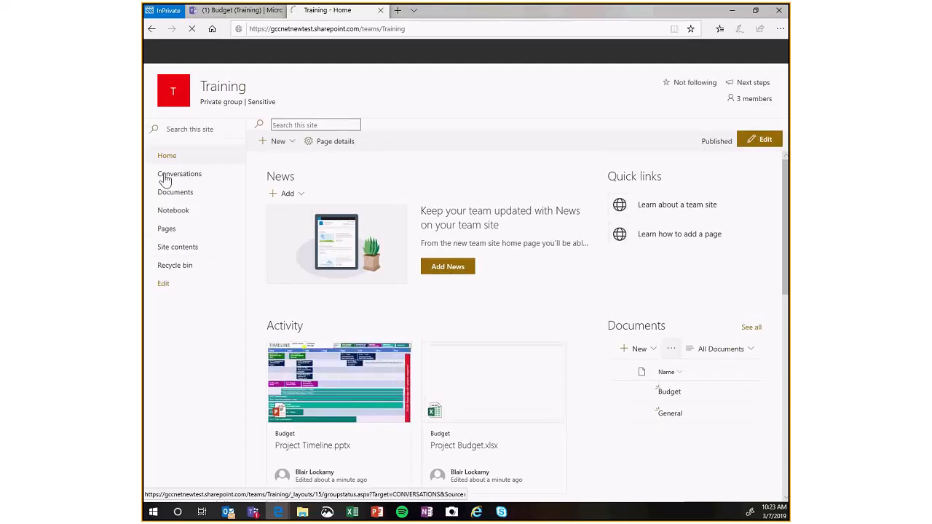
pyautogui.click(166, 178)
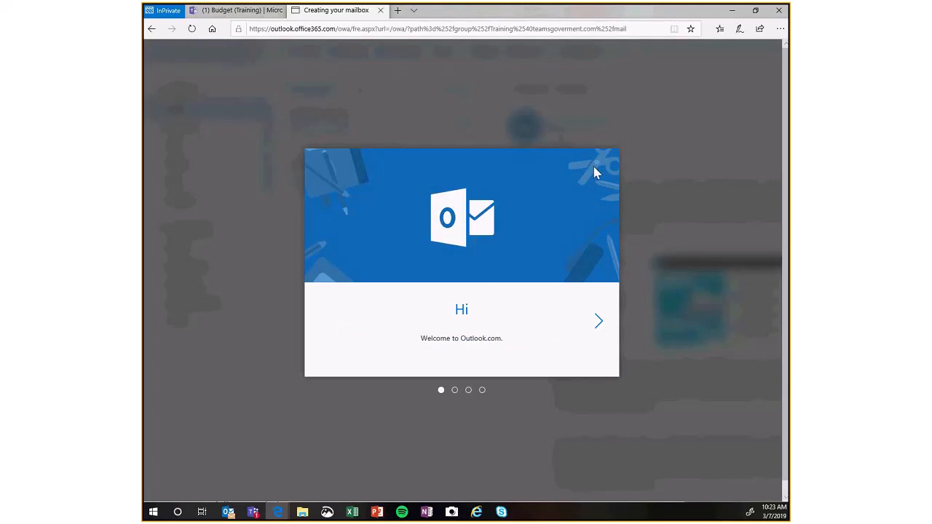
pyautogui.click(597, 322)
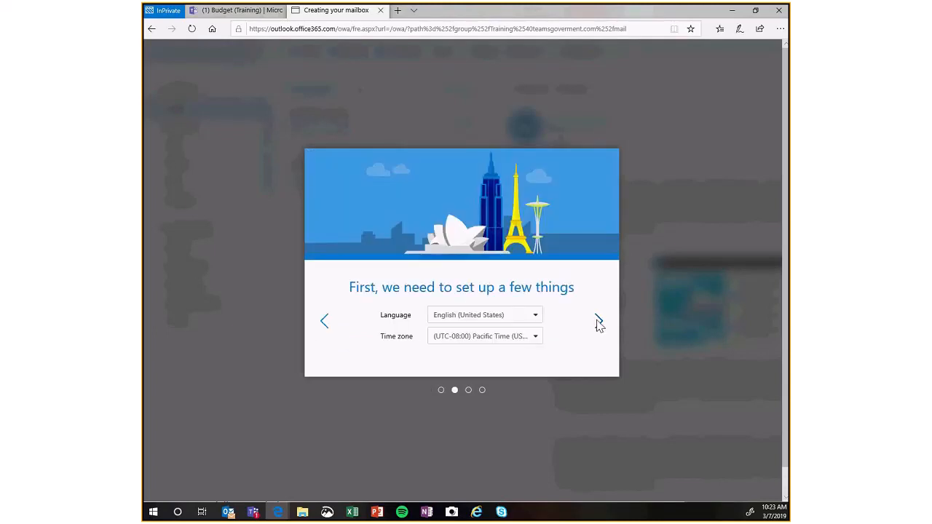
pyautogui.click(598, 322)
pyautogui.click(598, 269)
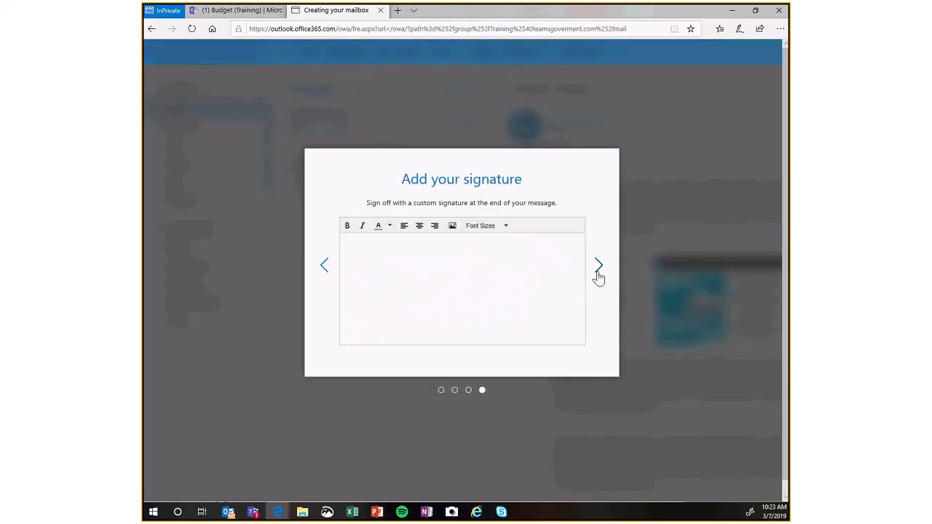
pyautogui.click(599, 270)
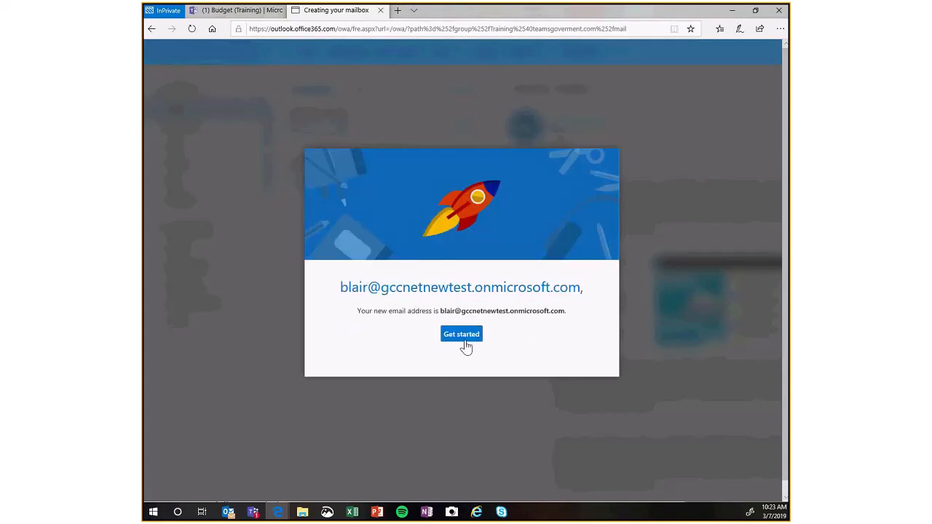
pyautogui.click(466, 340)
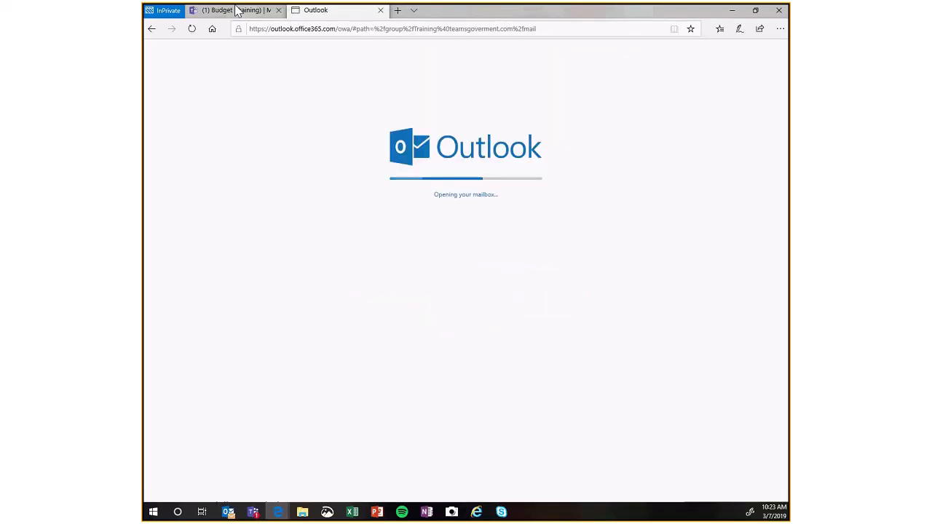
# Return to the Training SharePoint site and open the Budget folder in its document library.
pyautogui.click(211, 11)
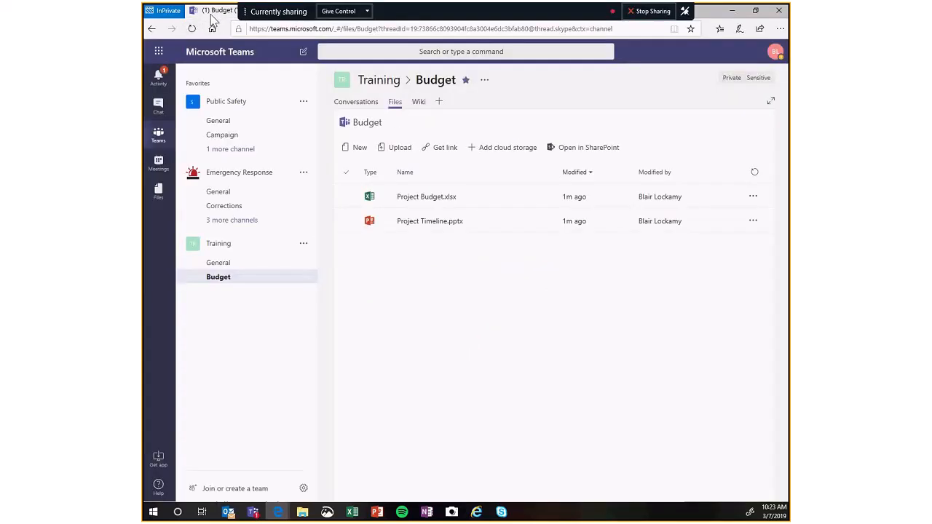
pyautogui.click(341, 10)
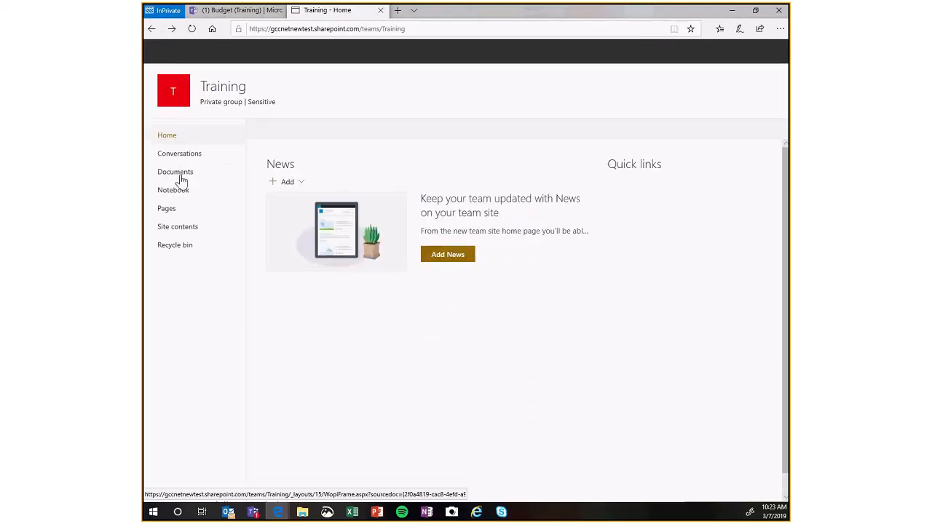
pyautogui.click(181, 175)
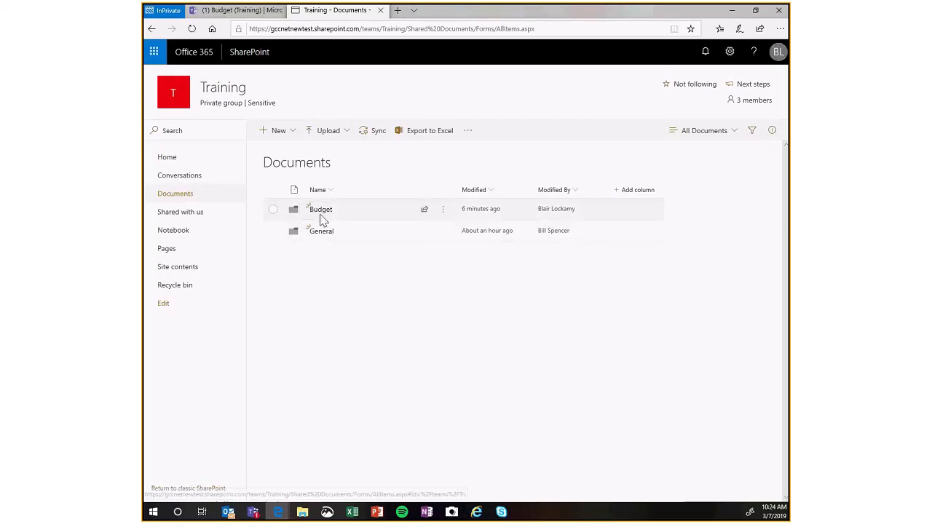
pyautogui.click(318, 213)
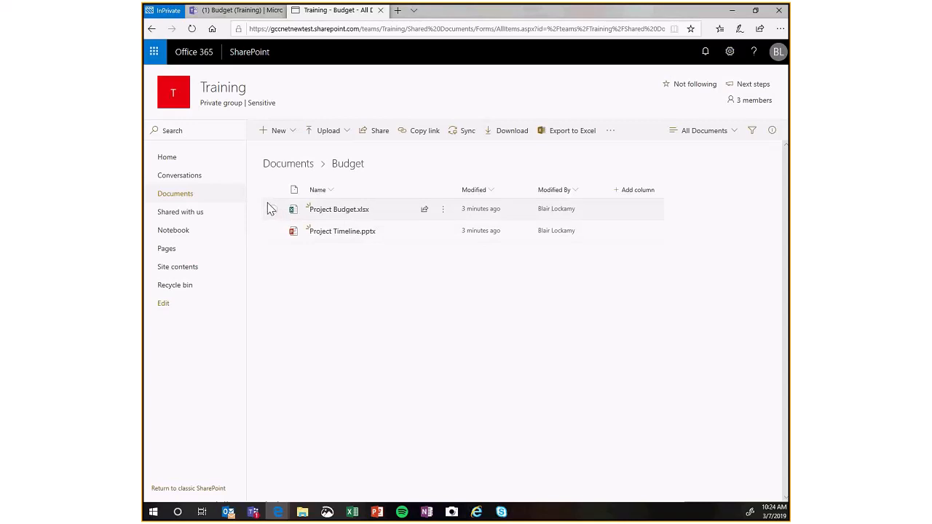
# Open the workflow page for Project Budget.xlsx from the Budget folder.
pyautogui.click(440, 211)
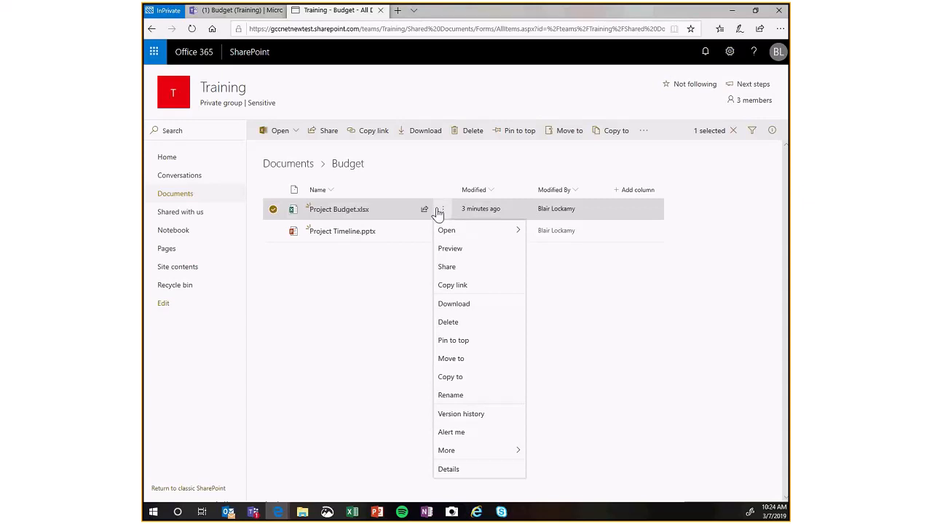
pyautogui.moveTo(493, 450)
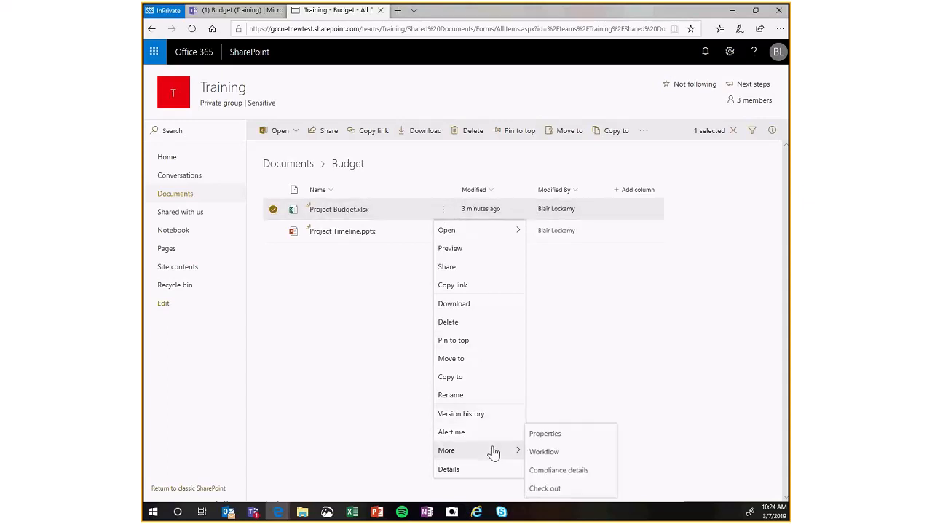
pyautogui.click(538, 452)
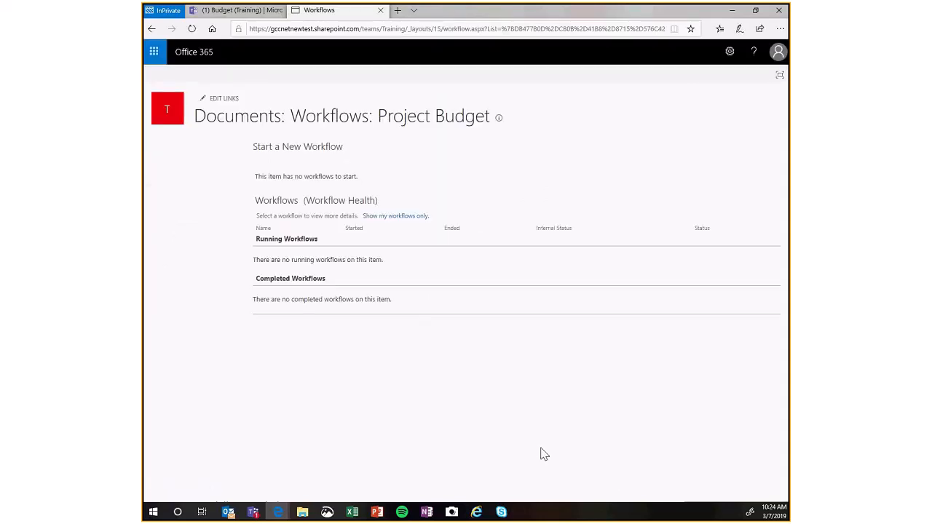
# Switch back to Microsoft Teams and view the conversations in the Training team's Budget channel.
pyautogui.click(231, 12)
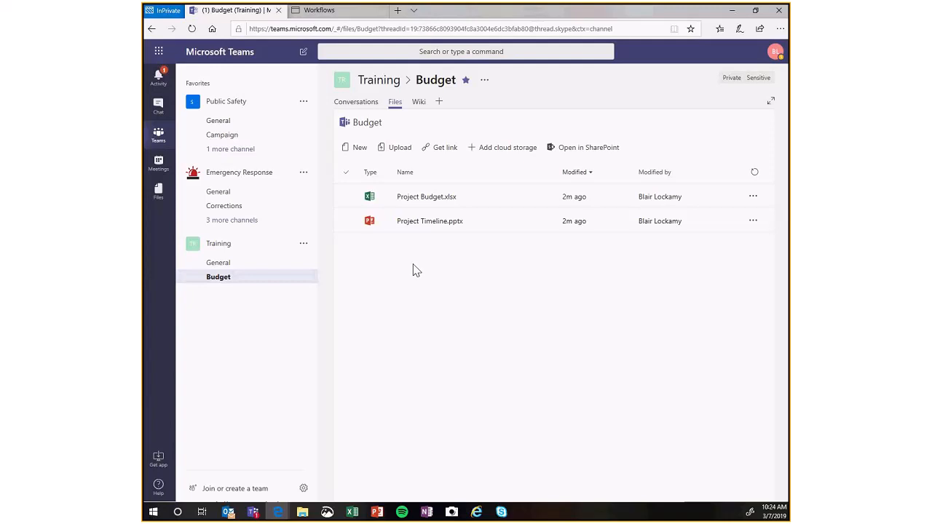
pyautogui.click(220, 267)
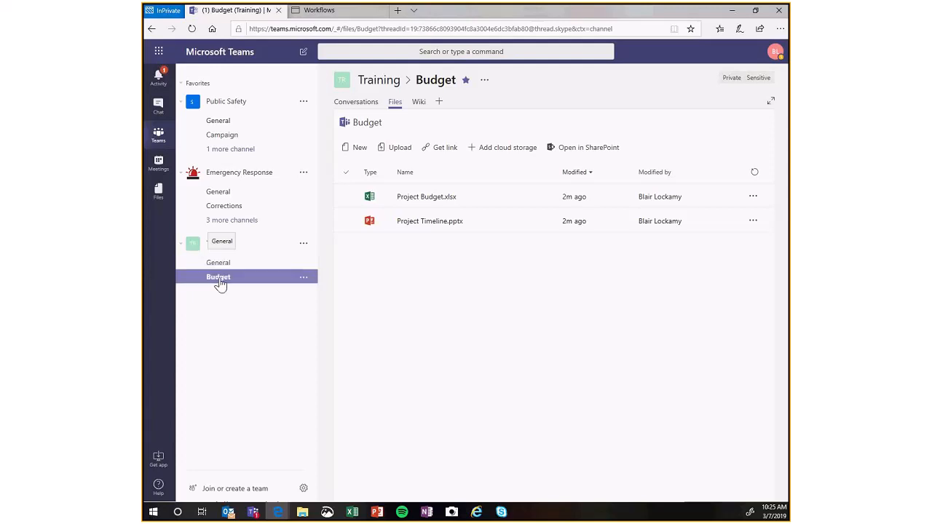
pyautogui.click(219, 280)
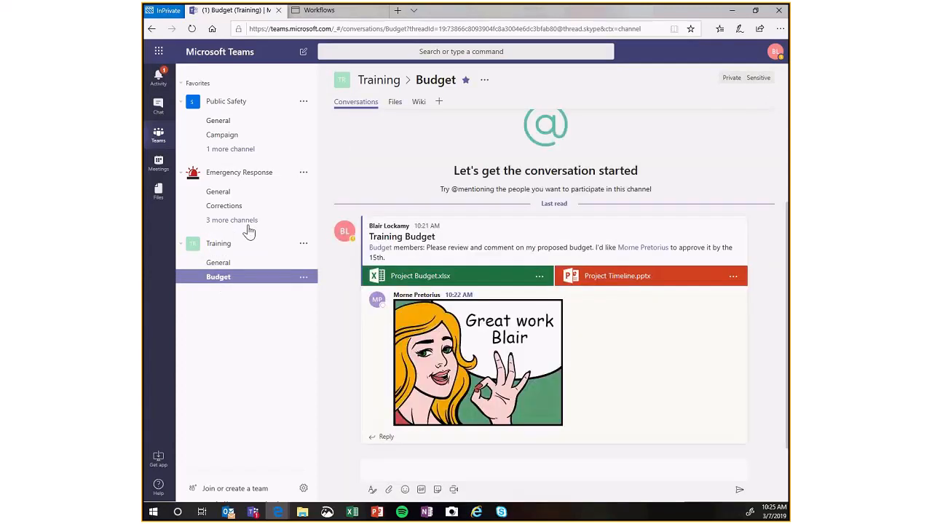
# Make Project Budget.xlsx from the Budget channel's files a tab in the channel.
pyautogui.click(394, 106)
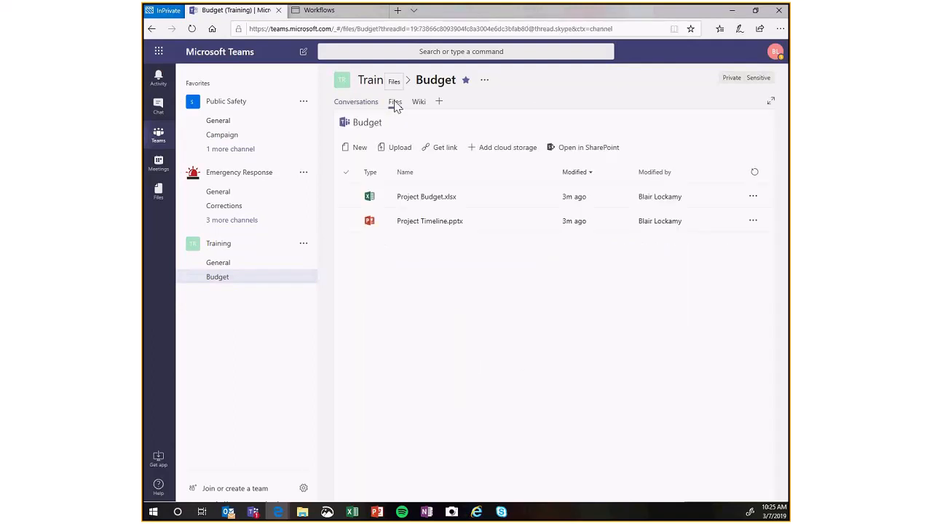
pyautogui.click(408, 199)
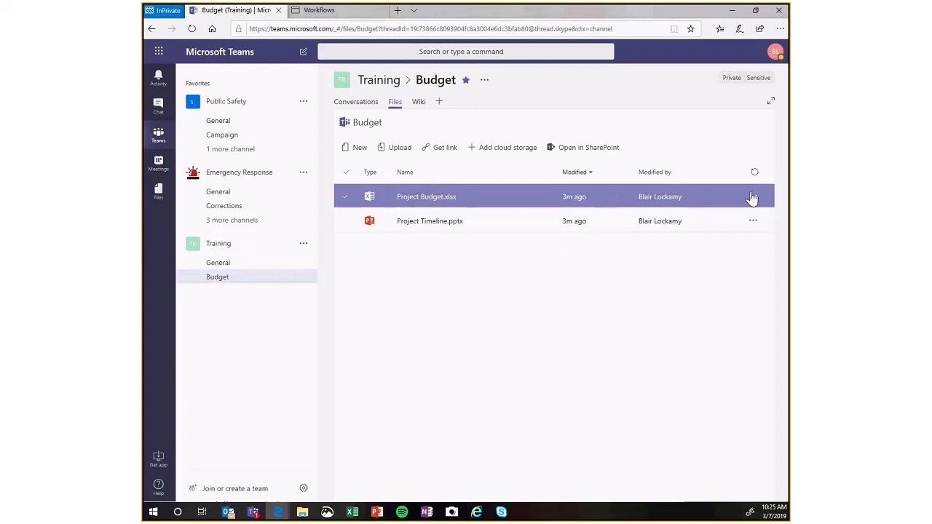
pyautogui.click(752, 197)
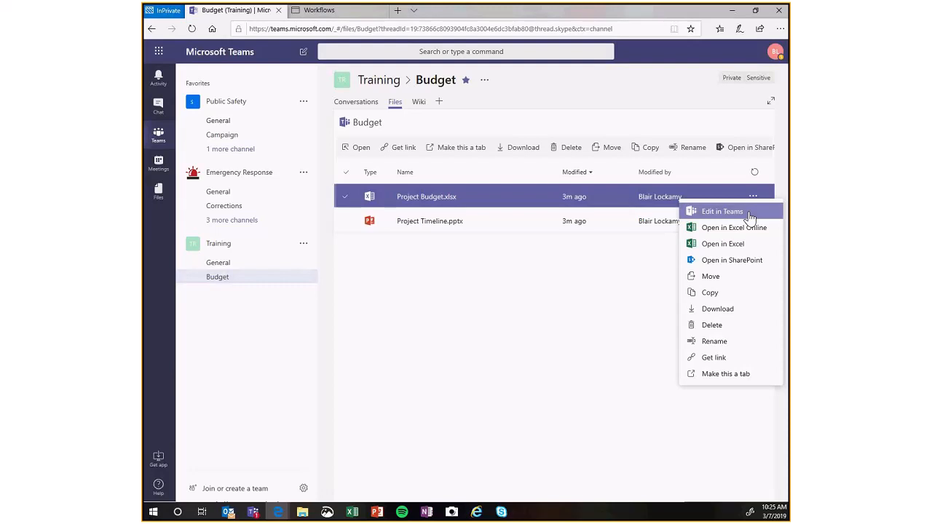
pyautogui.click(728, 375)
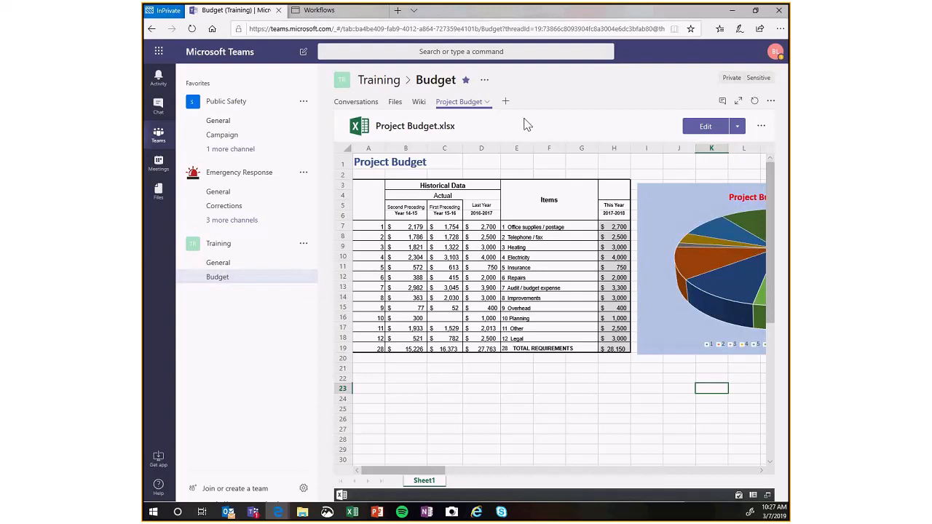
# Expand the Project Budget tab and start a tab conversation beside the workbook.
pyautogui.click(738, 102)
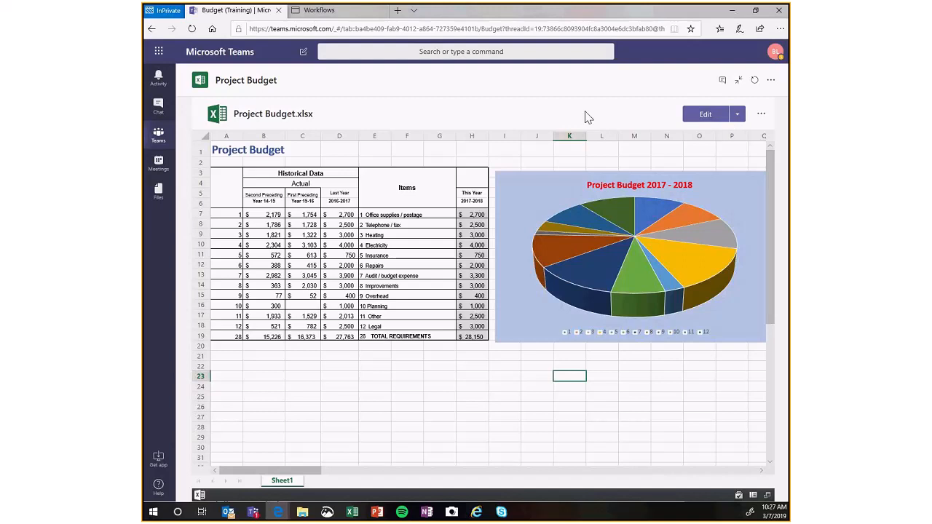
pyautogui.click(723, 81)
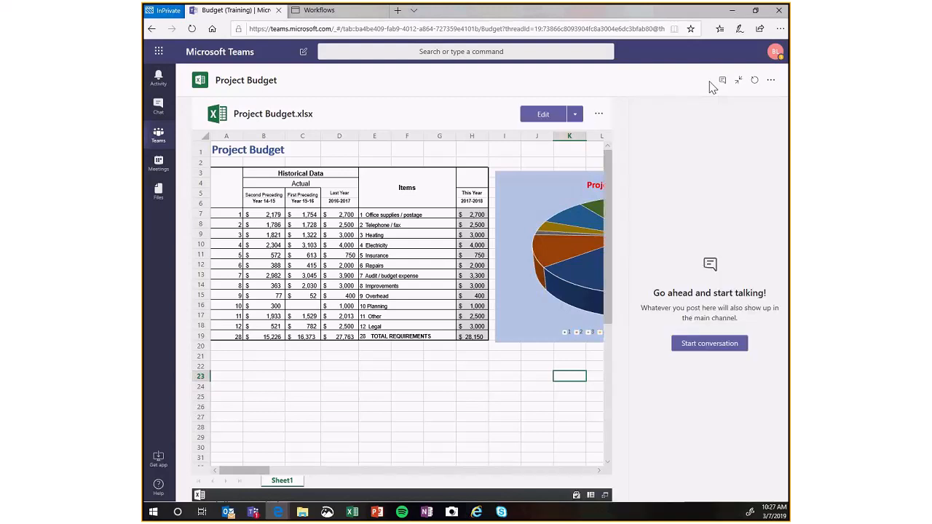
pyautogui.click(718, 347)
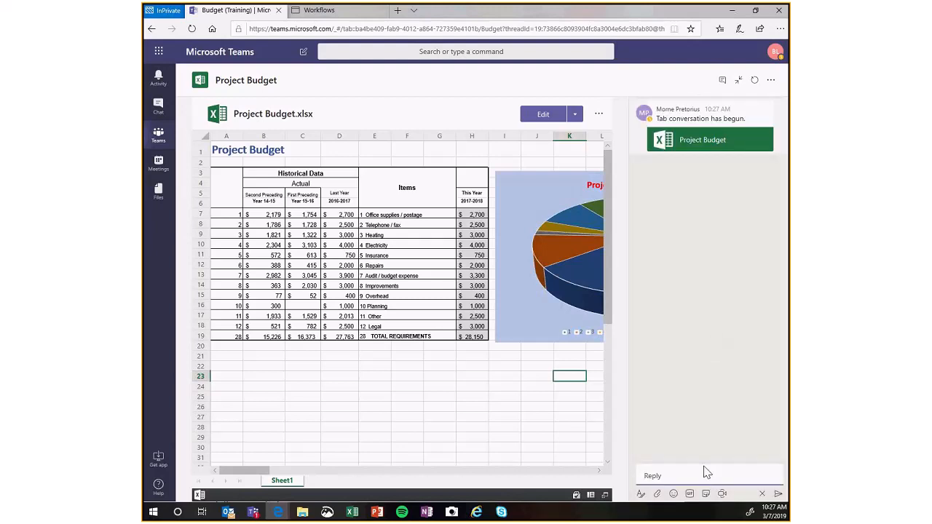
# Post a reply mentioning the team member whose name begins with "Bil": "the graph looks great. Please look at item 12. Is that enough money for legal?".
pyautogui.write('@Bil')
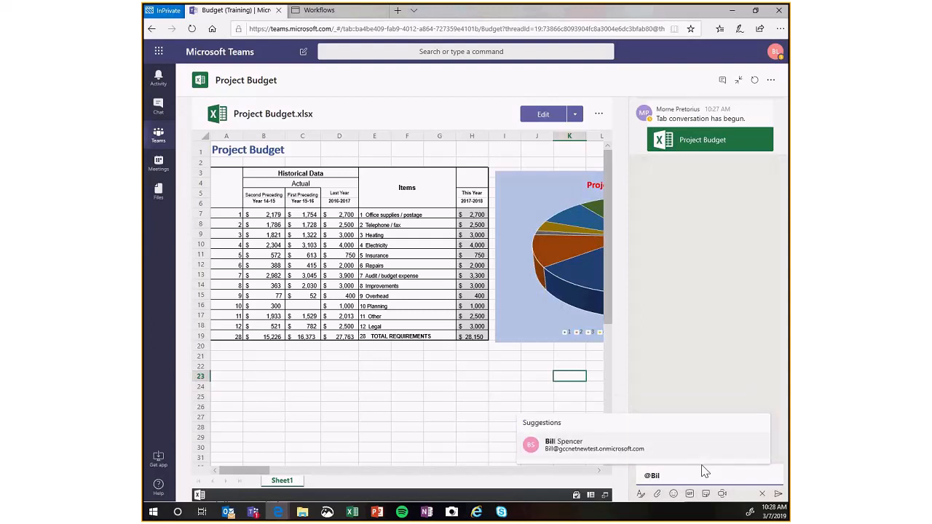
pyautogui.press('Return')
pyautogui.write('gt')
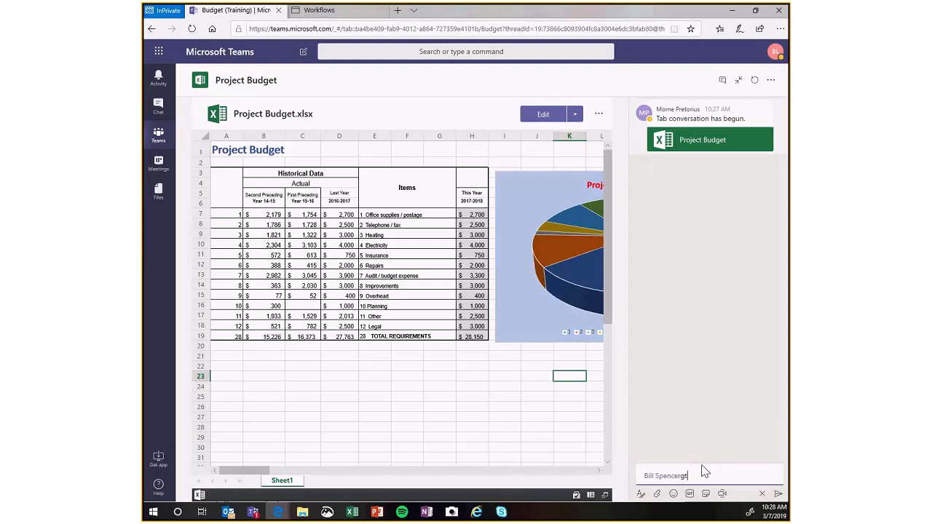
pyautogui.press('BackSpace')
pyautogui.press('BackSpace')
pyautogui.write('the graph looks great. Please look at ')
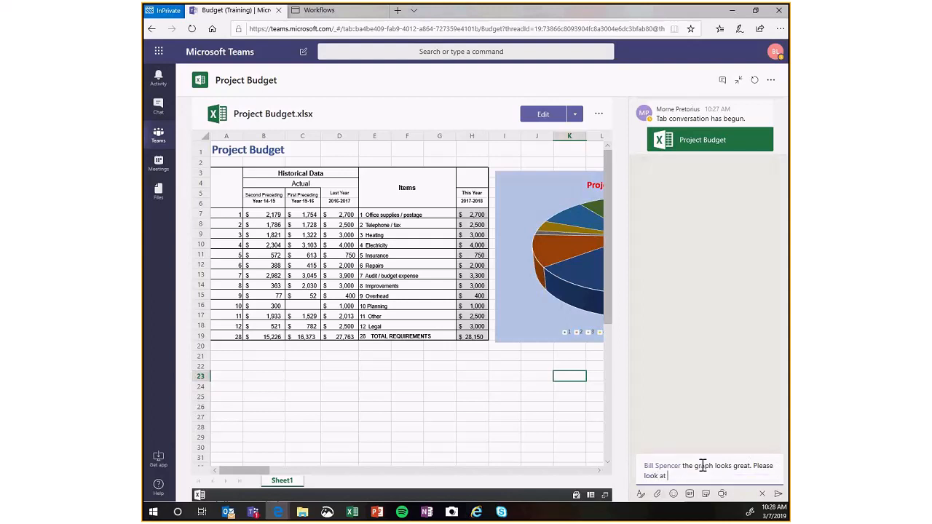
pyautogui.write('item 12. Is that enough')
pyautogui.write('money for legal')
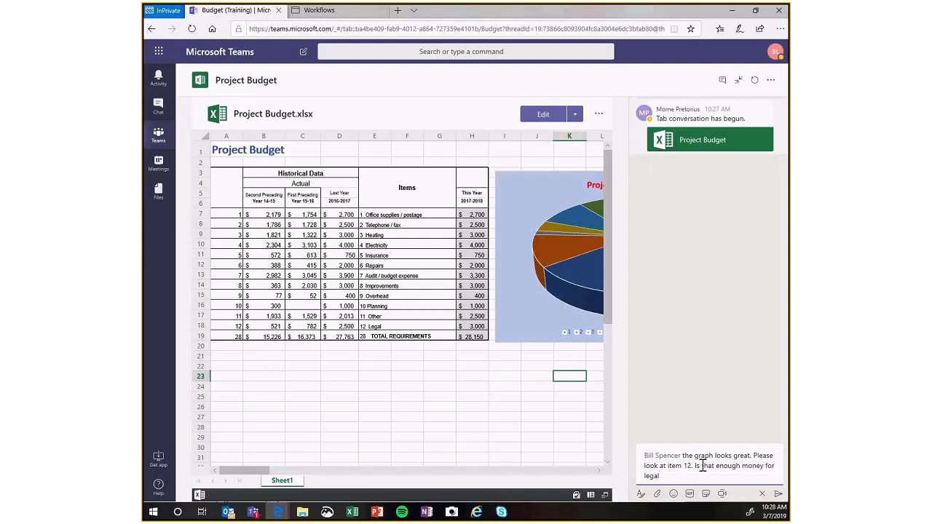
pyautogui.write('?')
pyautogui.press('Return')
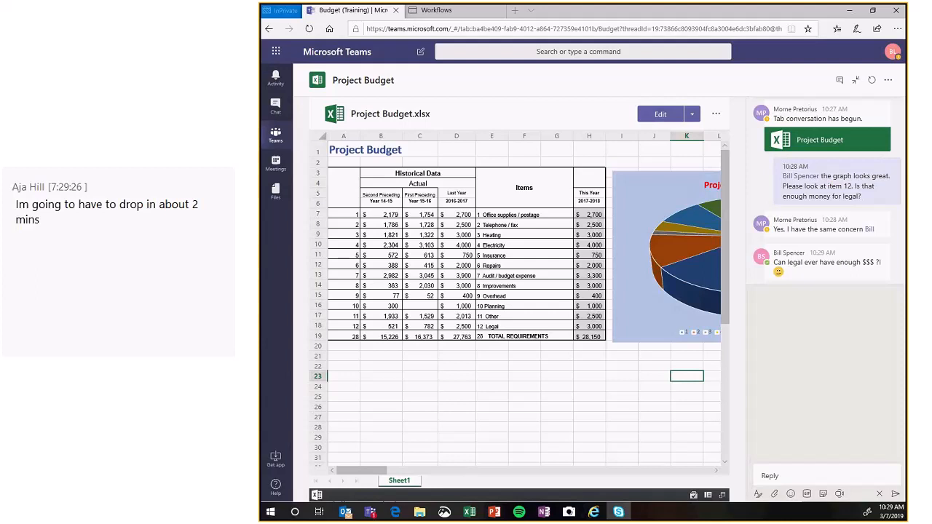
# Exit the expanded tab view and show all replies to the Project Budget tab conversation in the Budget channel's conversations.
pyautogui.click(268, 138)
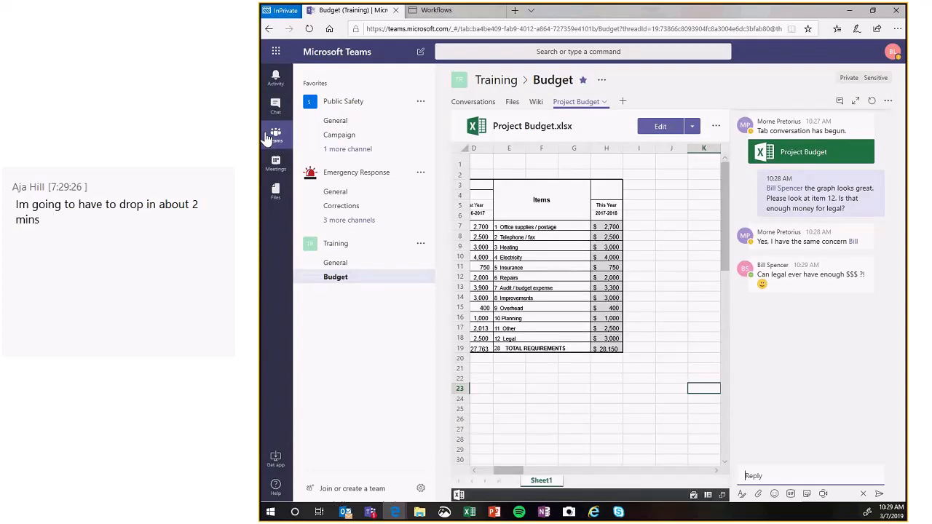
pyautogui.click(492, 104)
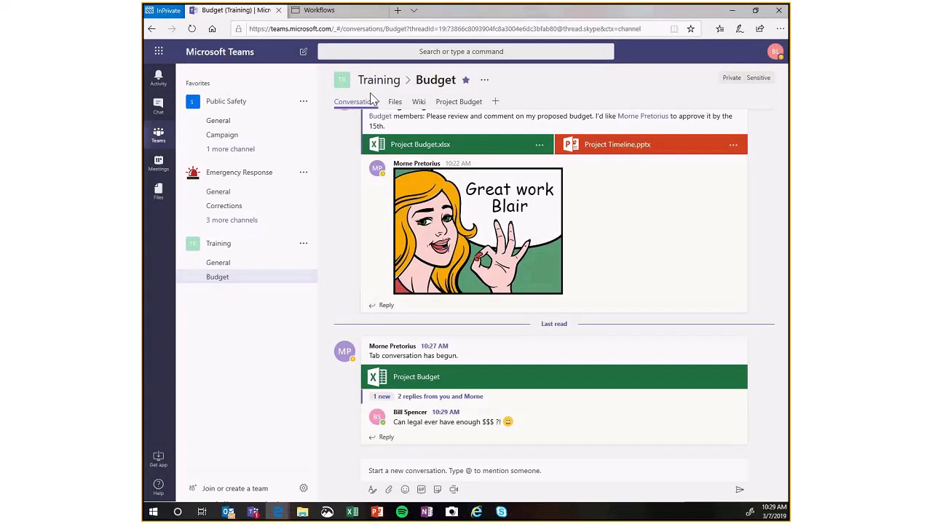
pyautogui.click(431, 399)
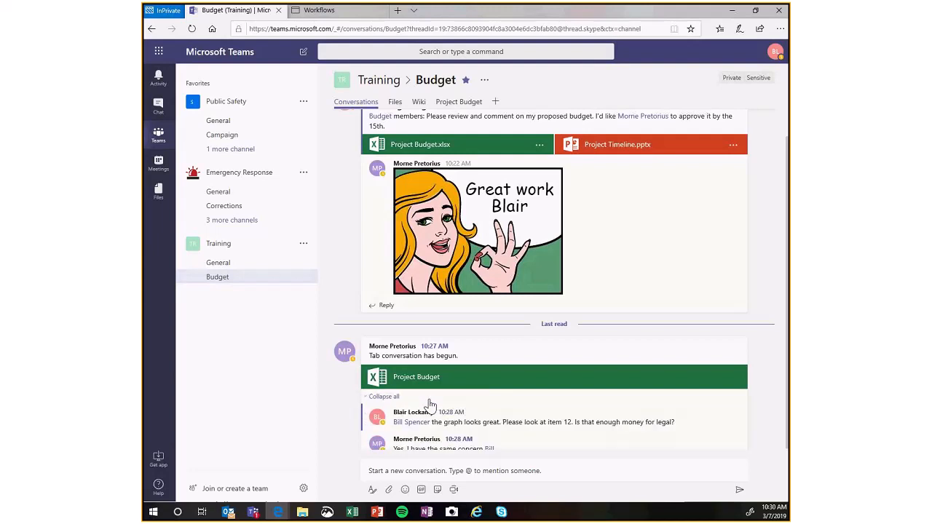
# Search Teams messages for "legal" and open the newest matching message in the Training team's Budget channel.
pyautogui.scroll(-3, 430, 404)
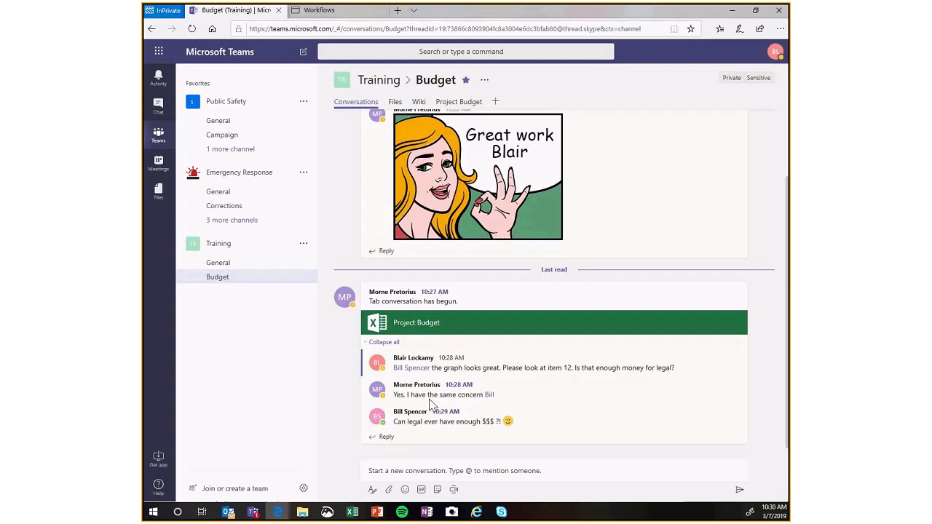
pyautogui.click(412, 52)
pyautogui.write('legal')
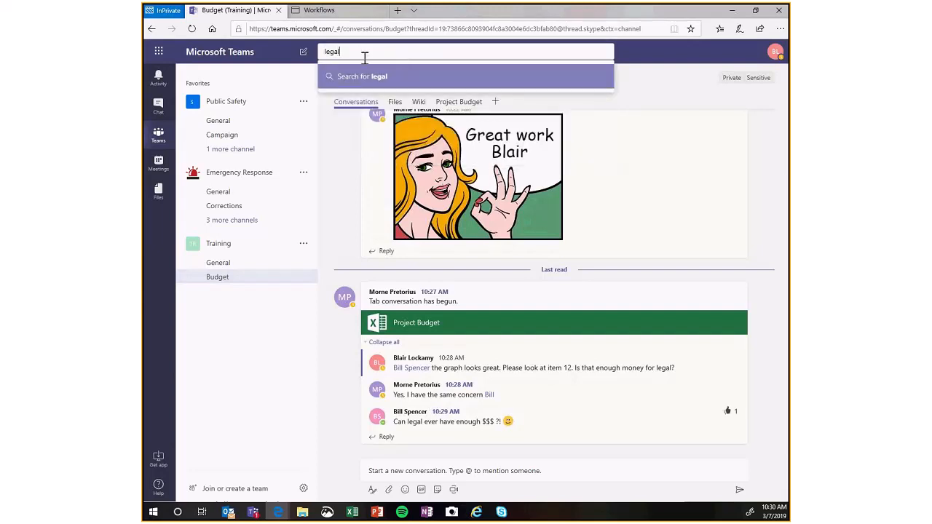
pyautogui.click(349, 82)
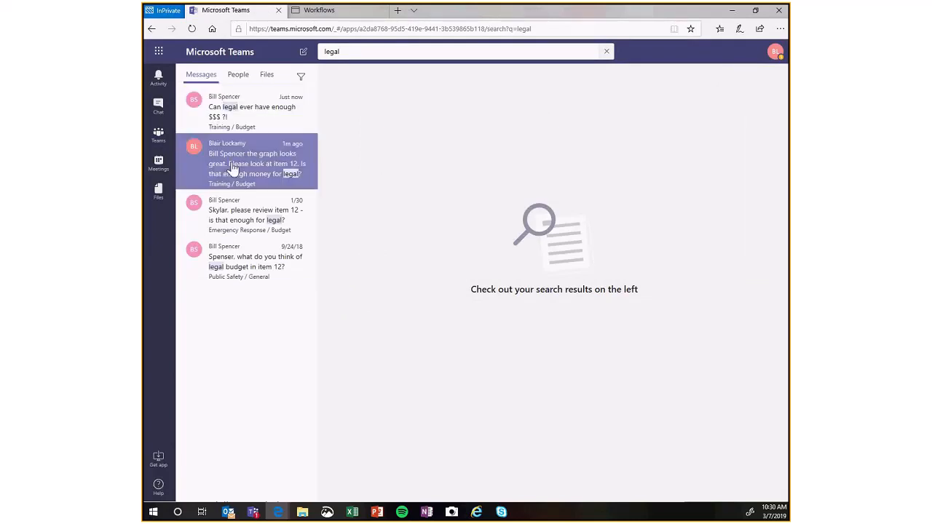
pyautogui.click(233, 129)
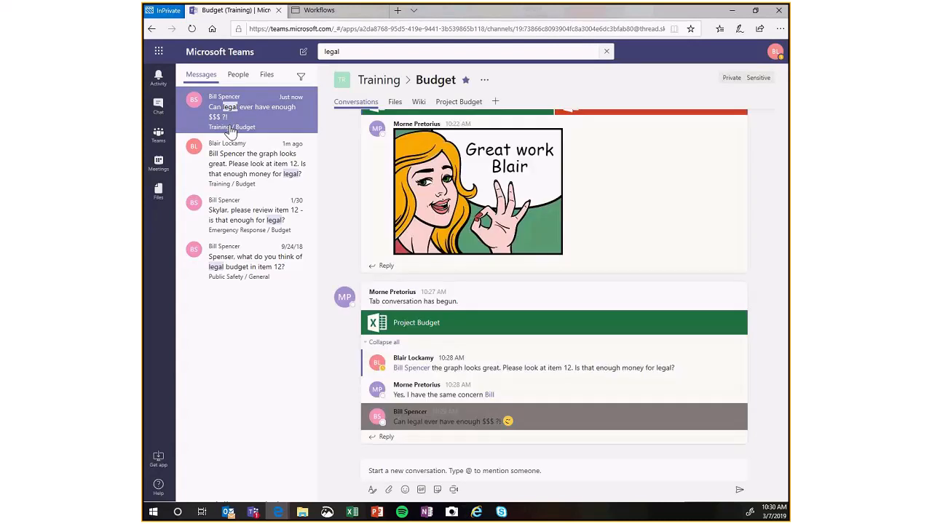
pyautogui.click(220, 149)
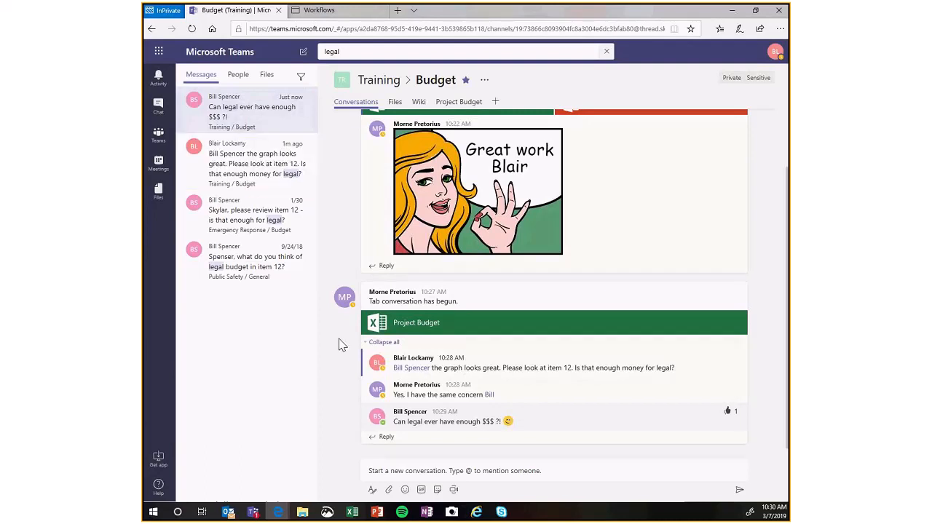
# Open the Project Budget tab from its channel post and hide the tab conversation beside the workbook.
pyautogui.click(401, 330)
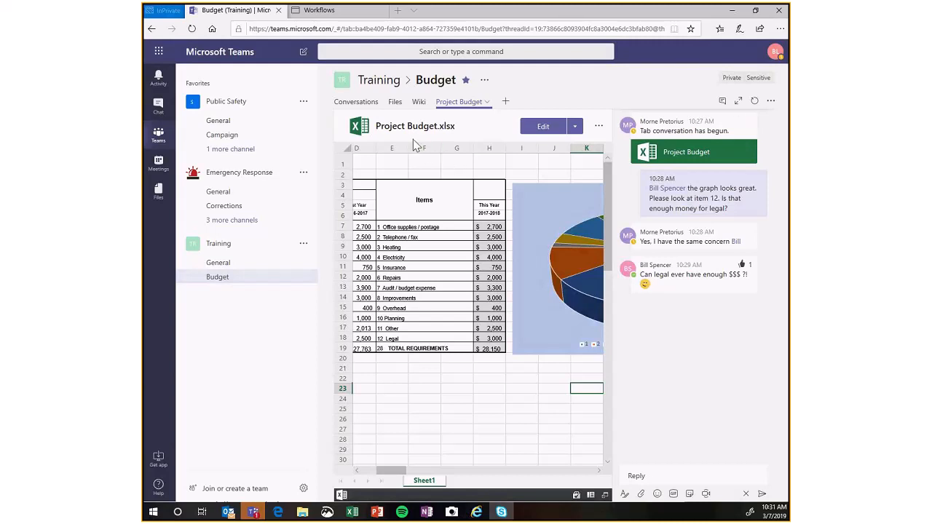
pyautogui.click(723, 100)
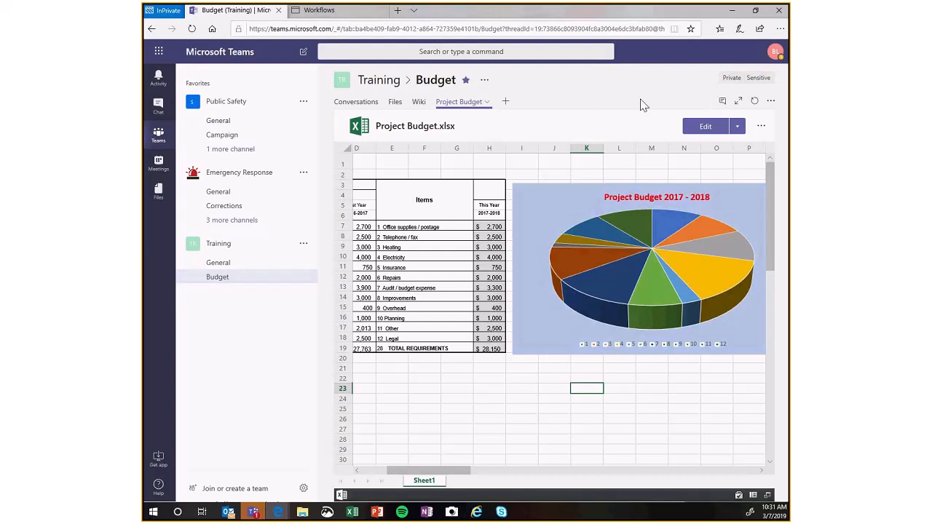
# Start adding a PowerPoint tab to the Budget channel and choose Project Timeline.pptx as its file.
pyautogui.click(507, 103)
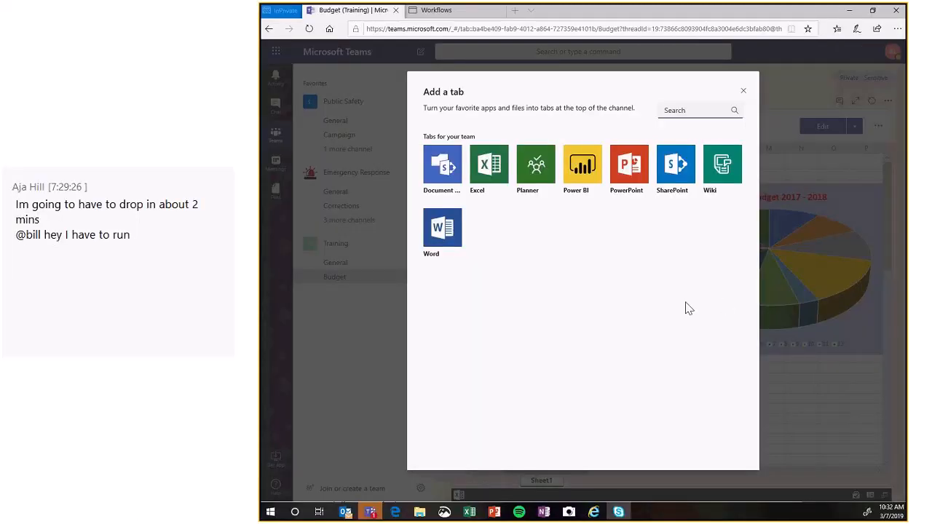
pyautogui.click(671, 175)
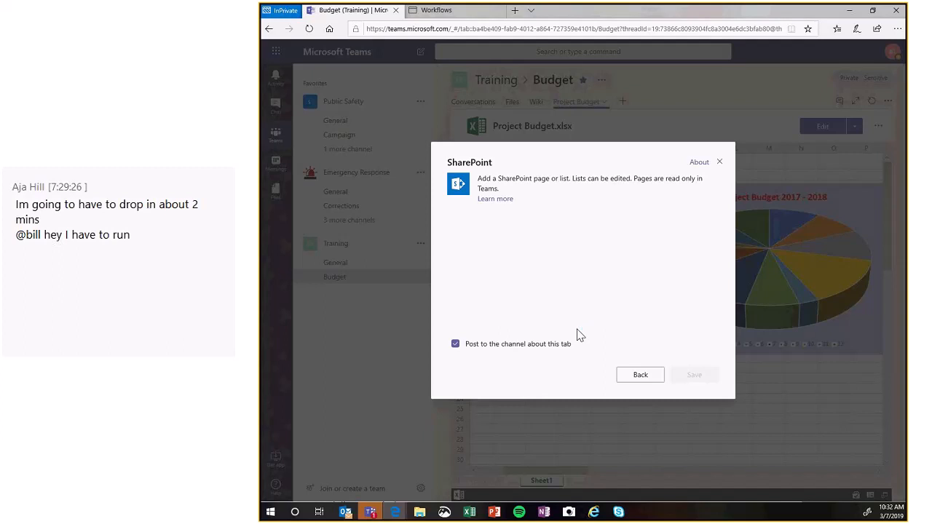
pyautogui.click(636, 374)
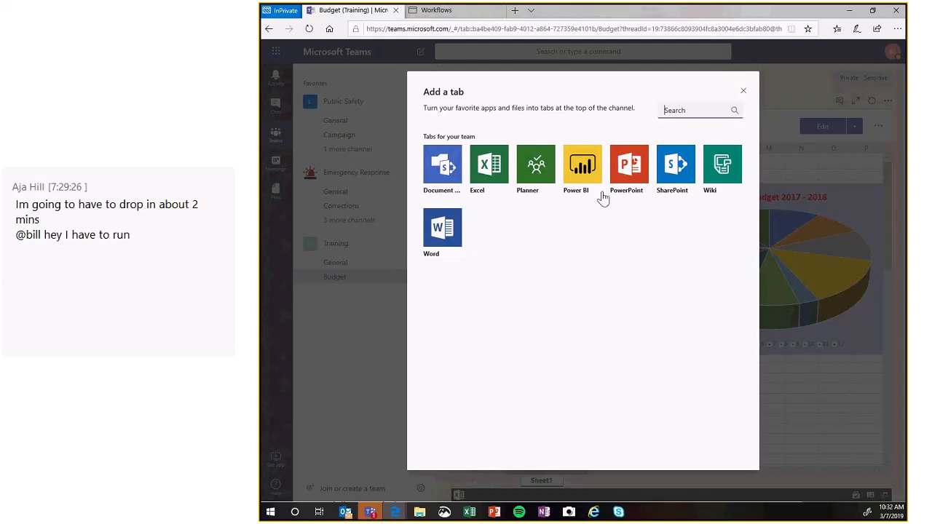
pyautogui.click(624, 175)
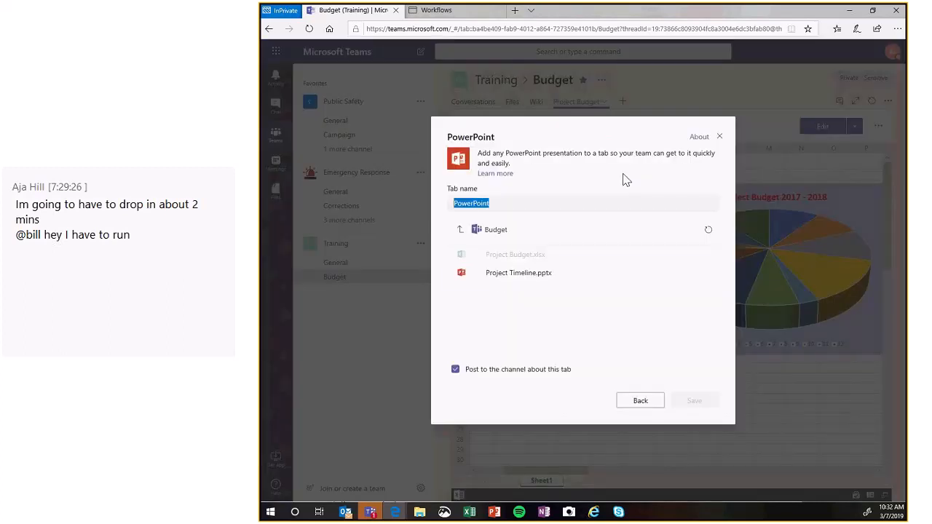
pyautogui.click(499, 277)
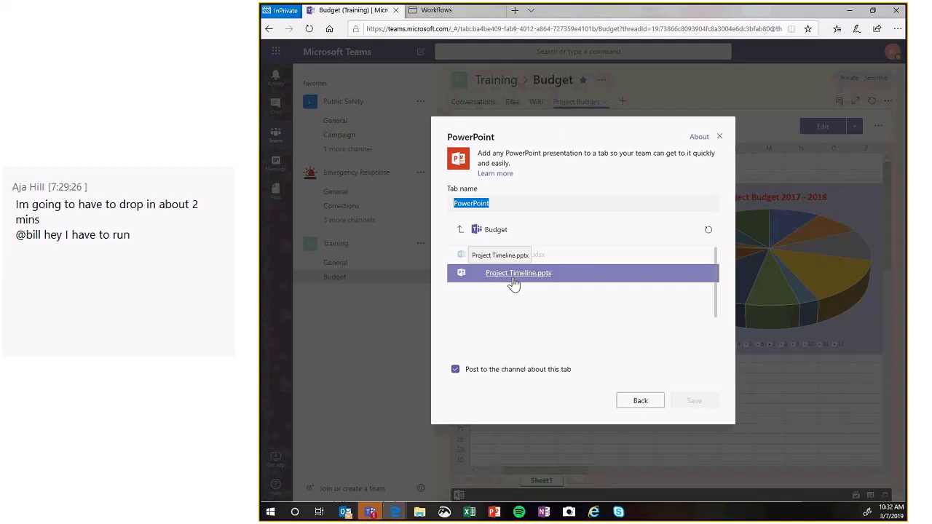
pyautogui.click(514, 284)
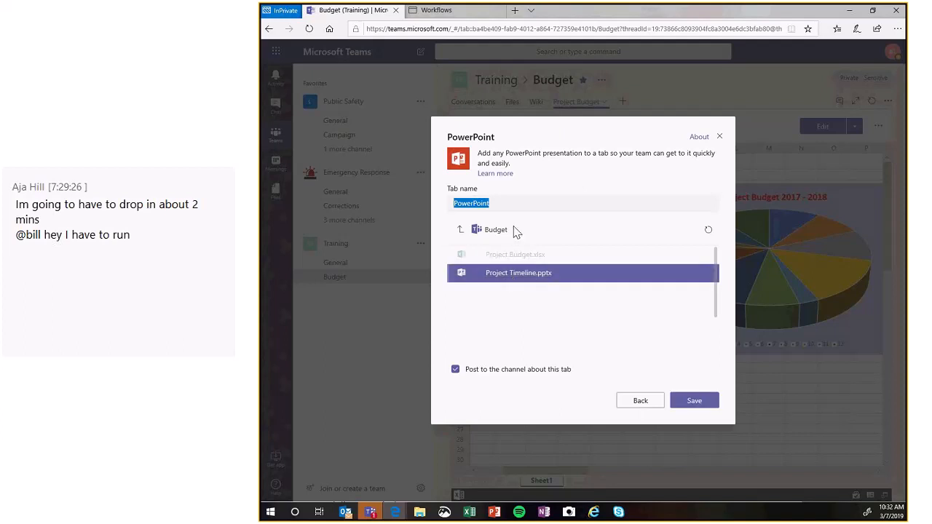
# Name the new PowerPoint tab Timeline and save it with a post to the channel about the tab.
pyautogui.press('BackSpace')
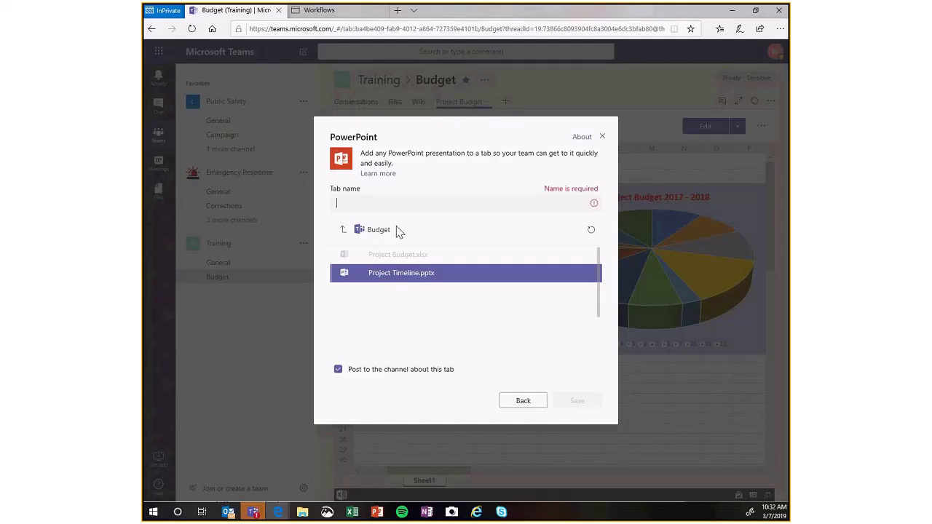
pyautogui.click(380, 203)
pyautogui.write('T')
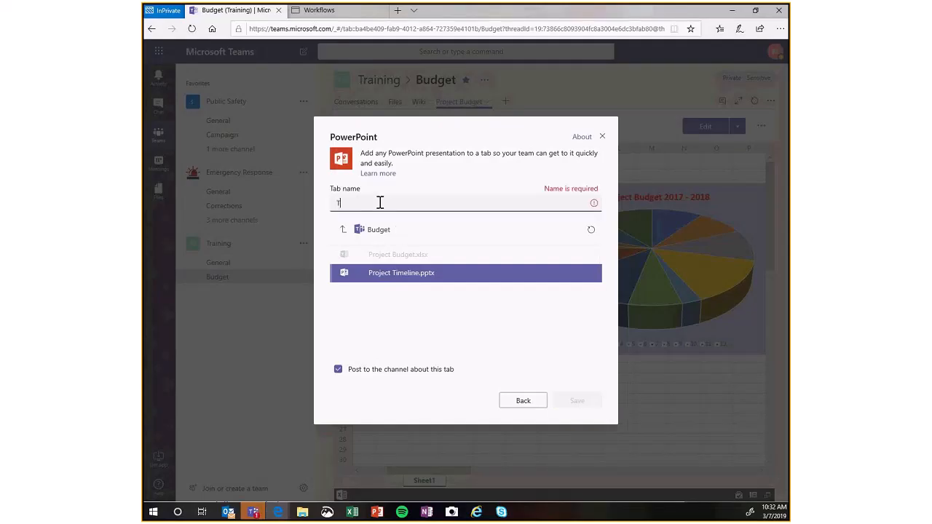
pyautogui.write('imeLine')
pyautogui.press('BackSpace')
pyautogui.press('BackSpace')
pyautogui.press('BackSpace')
pyautogui.press('BackSpace')
pyautogui.write('line')
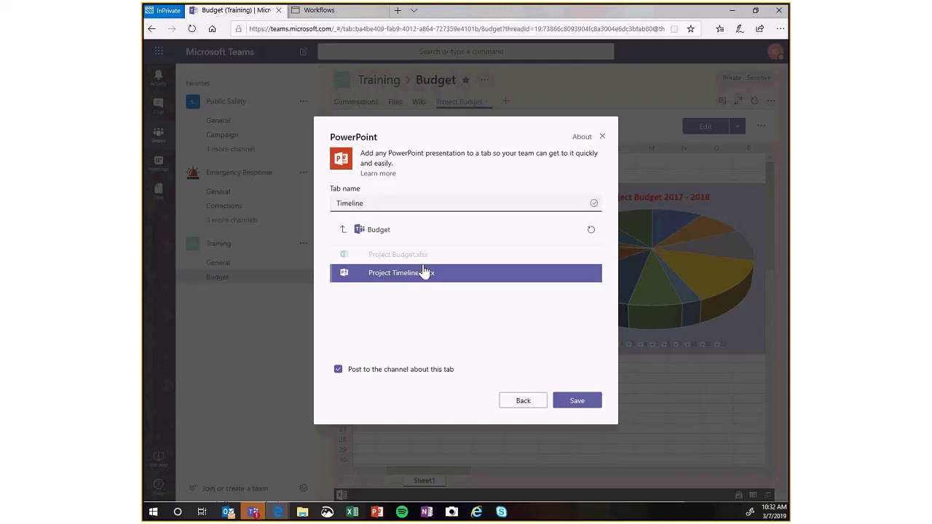
pyautogui.click(577, 403)
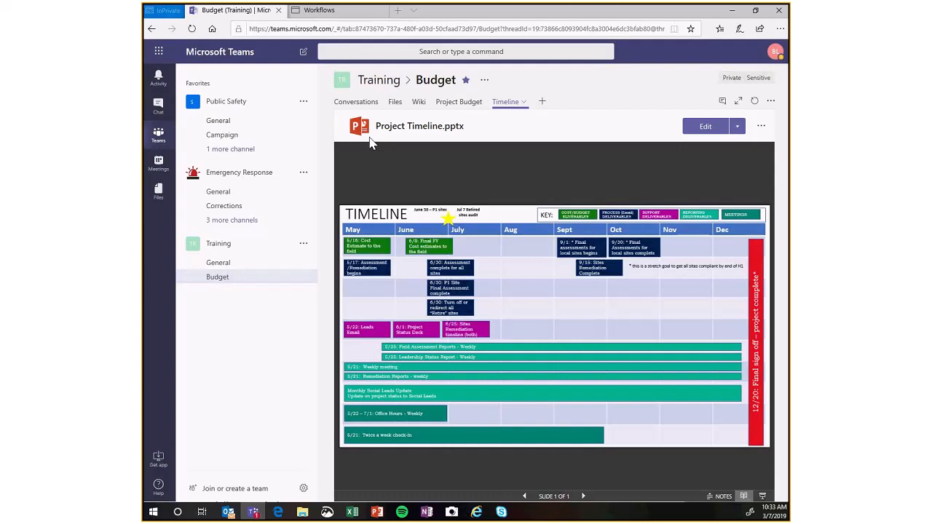
# Move the Timeline tab directly after Files in the Budget channel's tab order.
pyautogui.moveTo(517, 104); pyautogui.dragTo(413, 105)
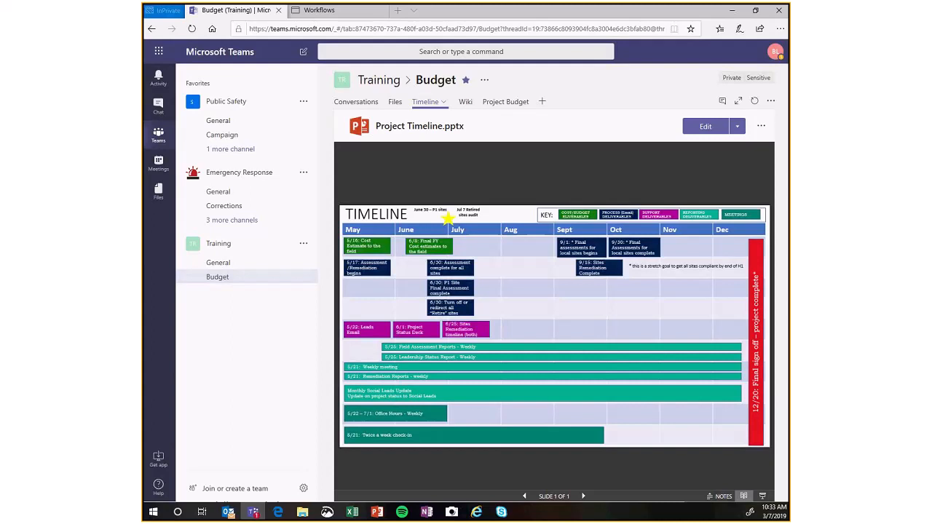
pyautogui.click(629, 126)
# Open the Budget channel's Wiki tab and rename the tab as Decisions.
pyautogui.click(464, 103)
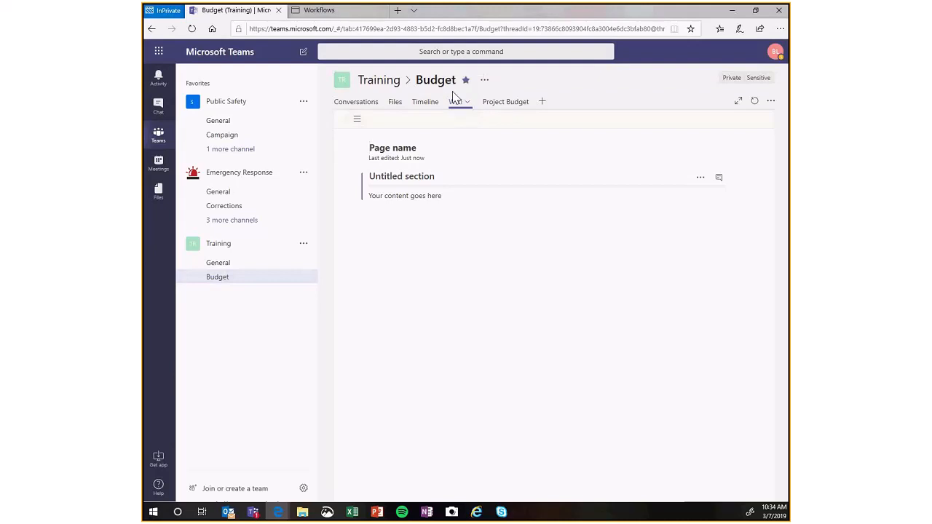
pyautogui.click(418, 152)
pyautogui.write('T')
pyautogui.press('BackSpace')
pyautogui.click(469, 105)
pyautogui.click(440, 126)
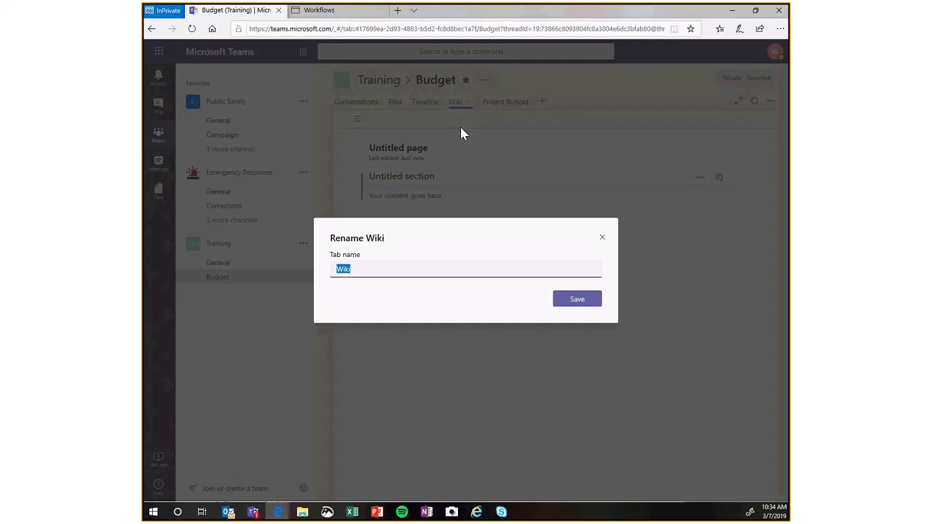
pyautogui.write('Decisions')
pyautogui.press('Return')
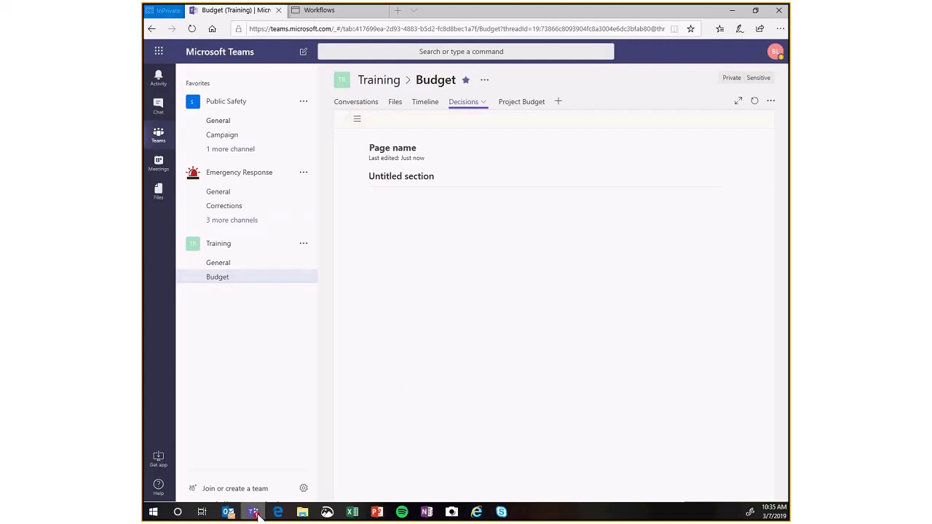
# Collapse and re-expand the Training team's channel list, and open its General channel.
pyautogui.moveTo(257, 511)
pyautogui.click(209, 248)
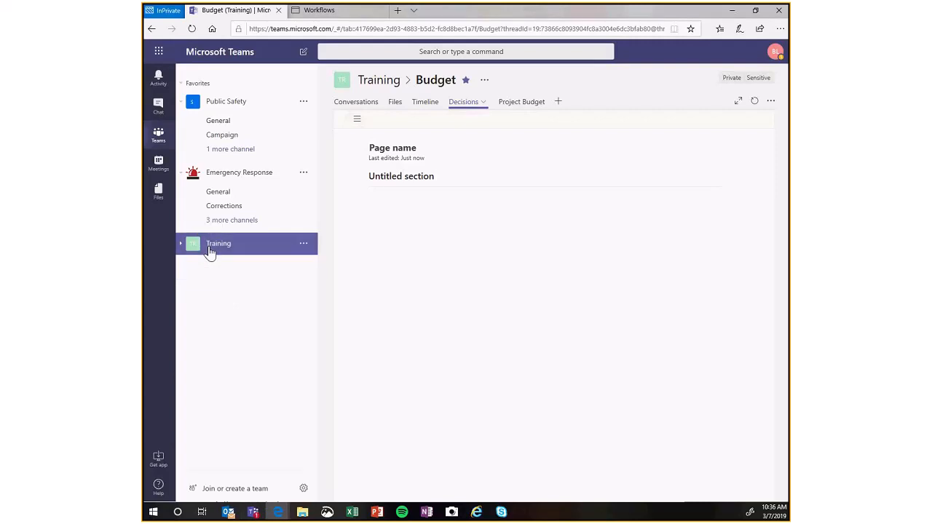
pyautogui.click(210, 252)
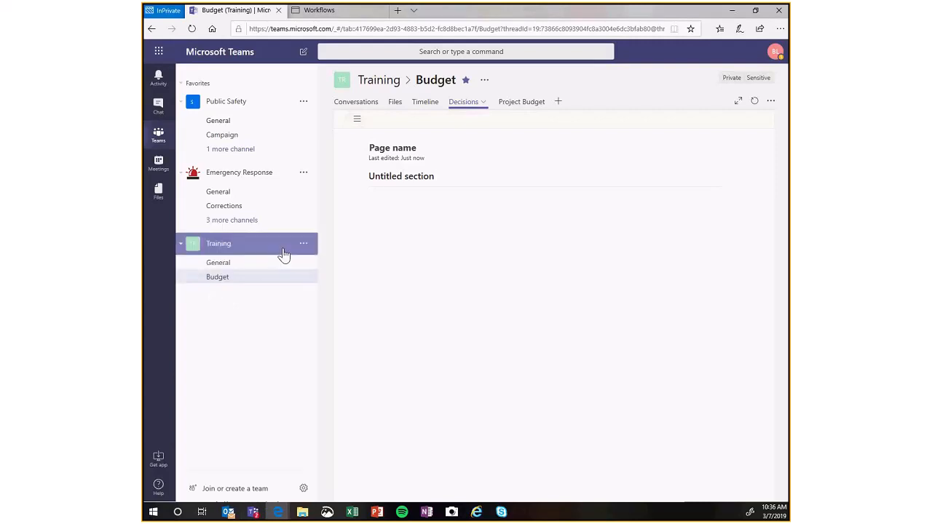
pyautogui.click(239, 266)
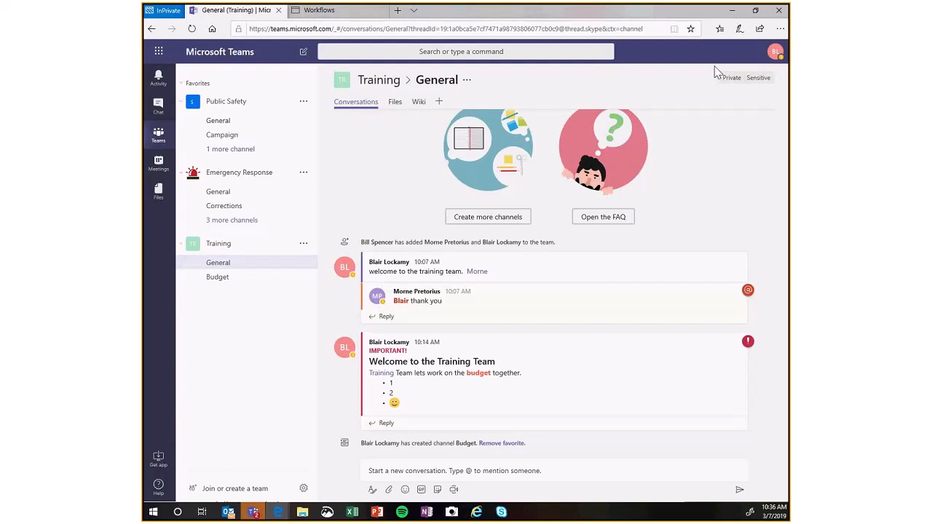
# Send "do you have any training material?" in the three-participant group chat, mentioning the first participant listed in its heading.
pyautogui.click(150, 112)
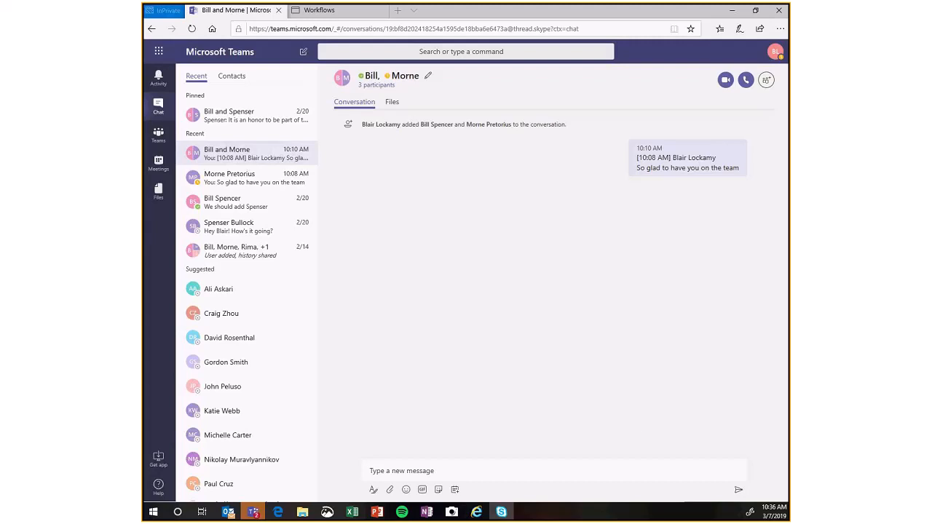
pyautogui.click(457, 474)
pyautogui.write('@Bill')
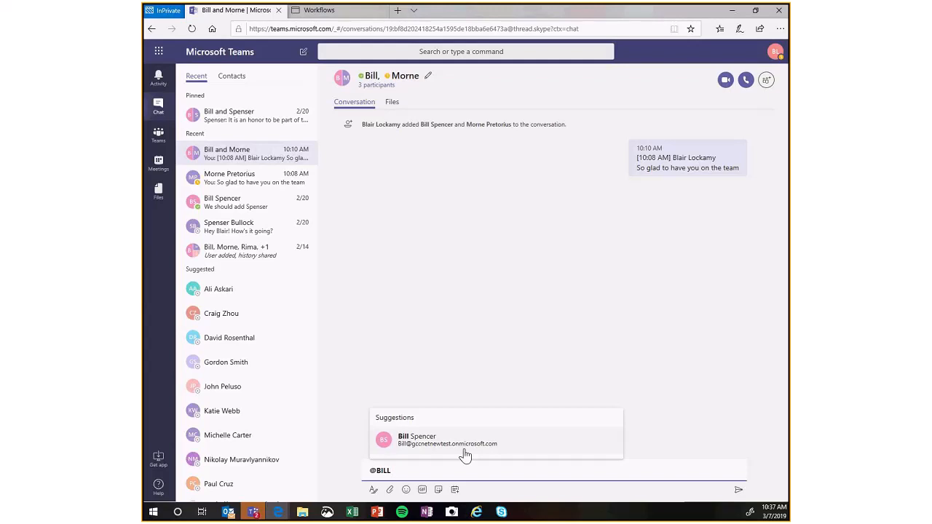
pyautogui.press('Return')
pyautogui.write('do yo')
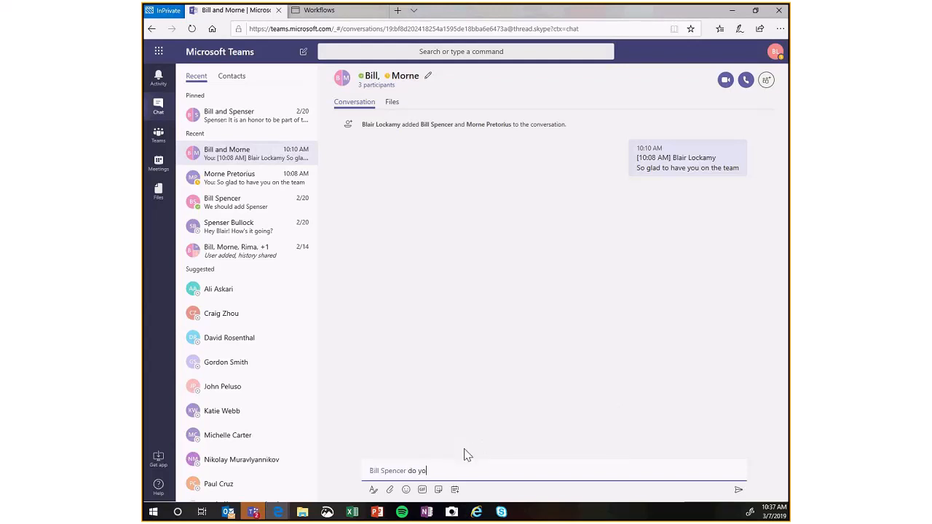
pyautogui.write('u have any traiin')
pyautogui.press('BackSpace')
pyautogui.press('BackSpace')
pyautogui.write('ning material for')
pyautogui.press('Return')
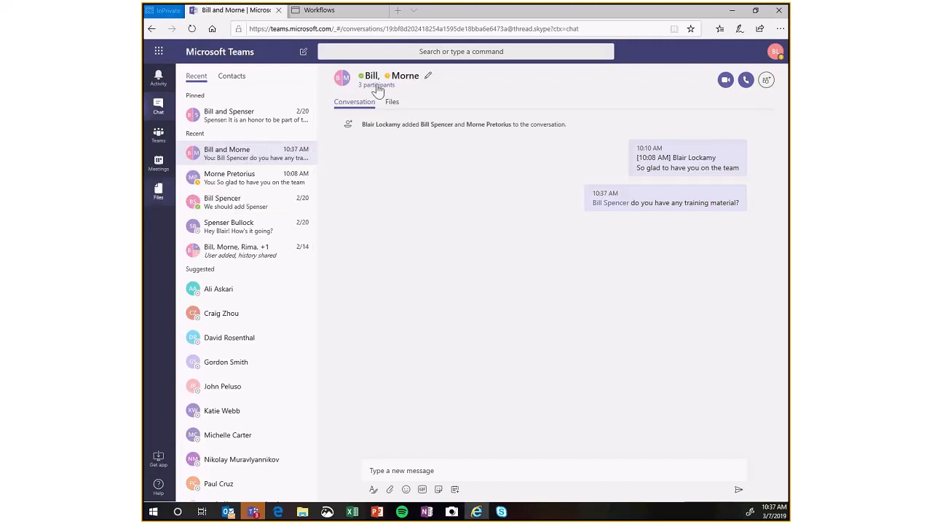
# Name the three-participant group chat Training Leadership.
pyautogui.click(429, 77)
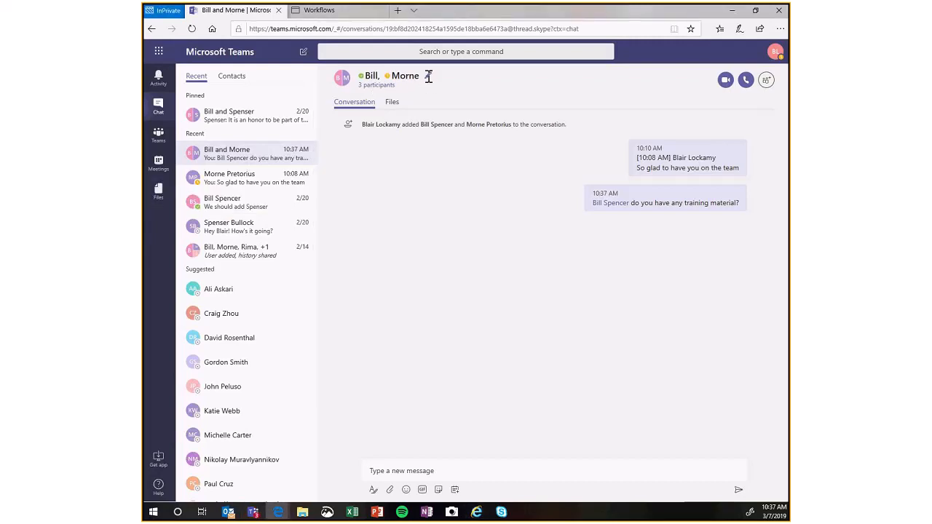
pyautogui.click(428, 76)
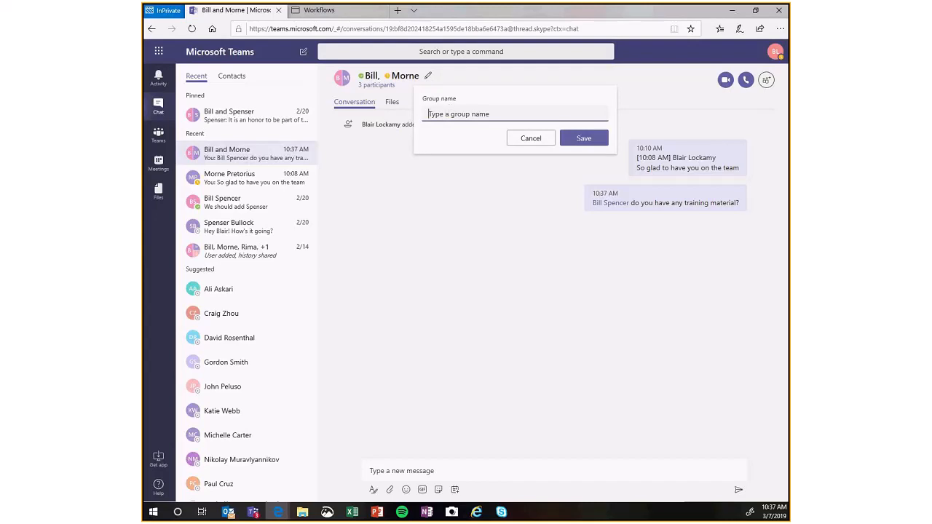
pyautogui.write('Training Lea')
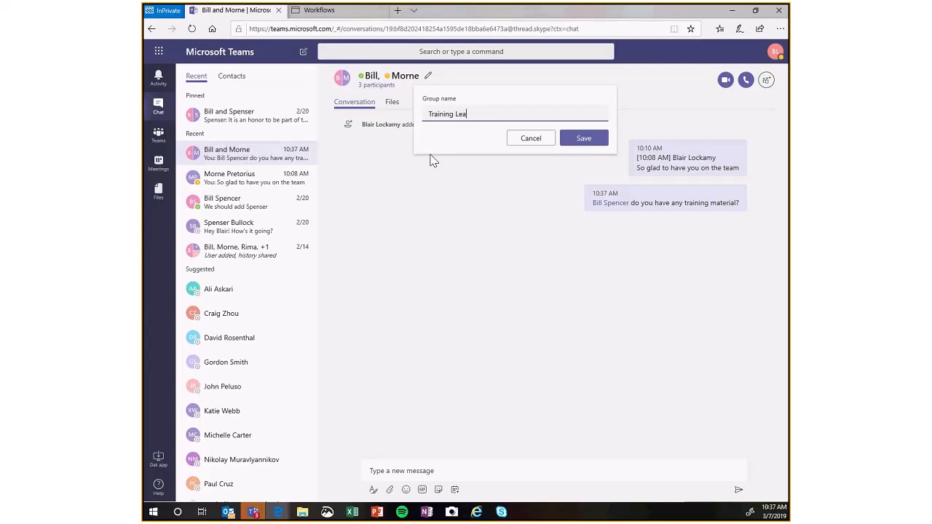
pyautogui.write('dership')
pyautogui.click(579, 138)
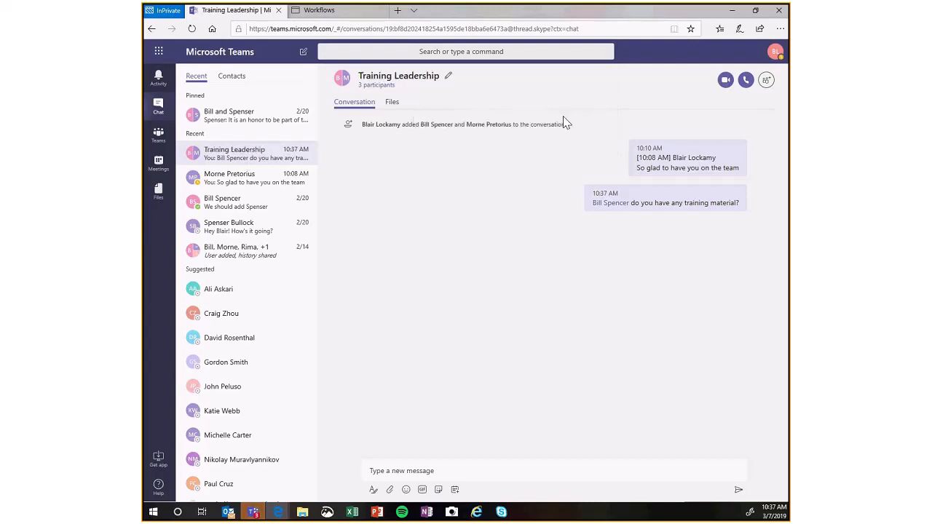
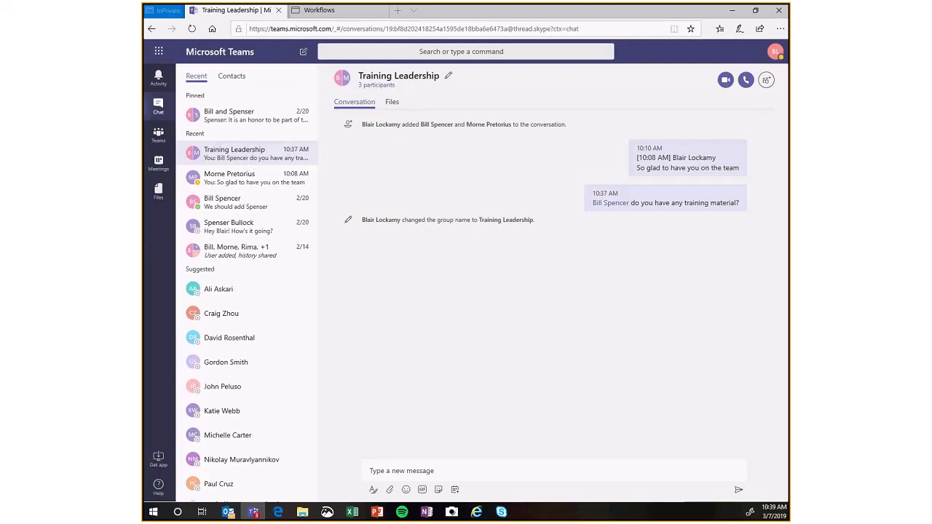
pyautogui.click(732, 11)
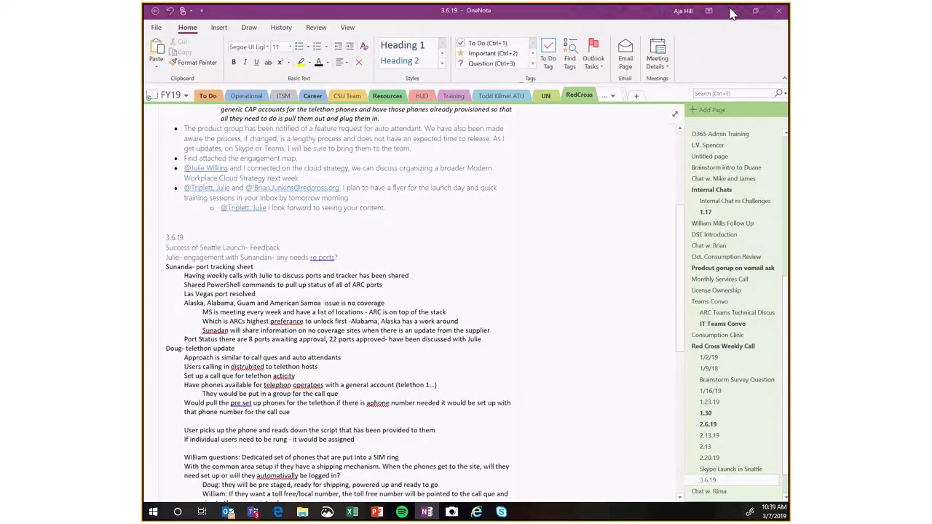
pyautogui.click(732, 11)
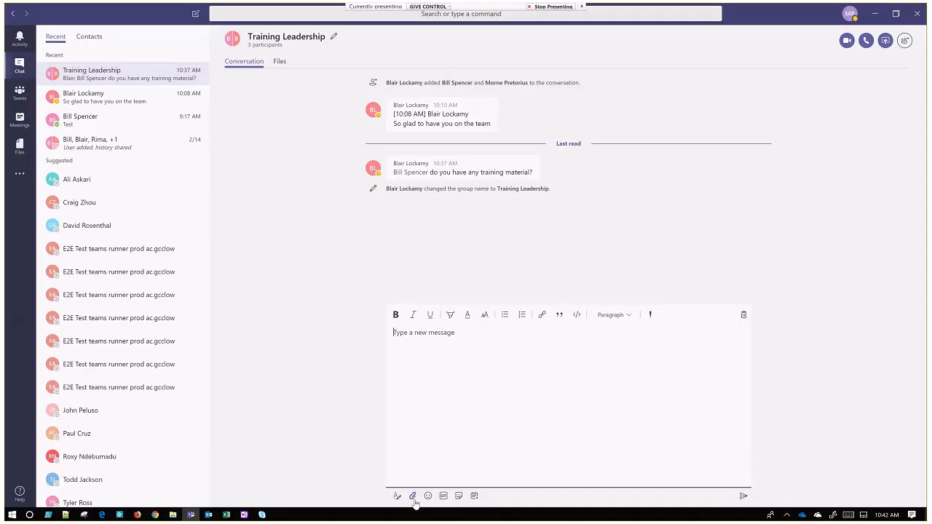
# Attach SFB-to-Teams-Program-Overview.pdf from the computer to a new message in the Training Leadership chat.
pyautogui.click(412, 498)
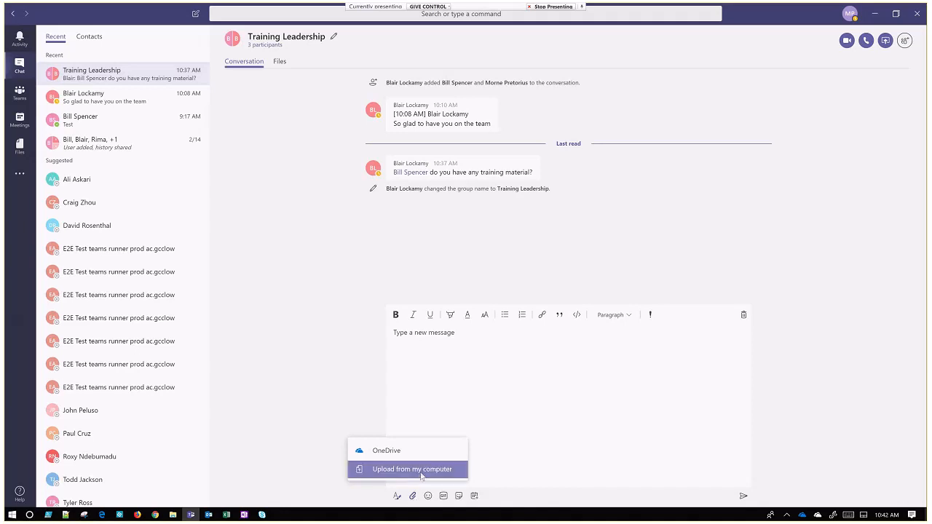
pyautogui.click(421, 473)
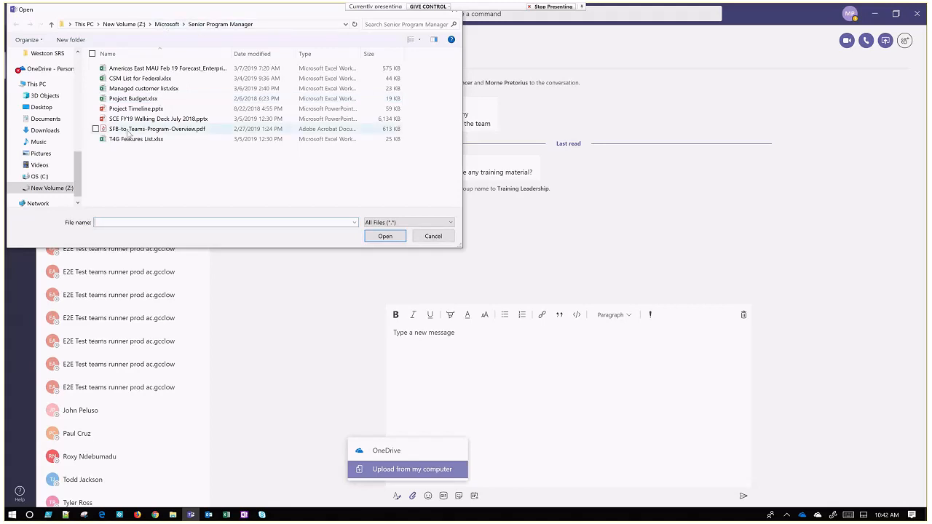
pyautogui.click(211, 109)
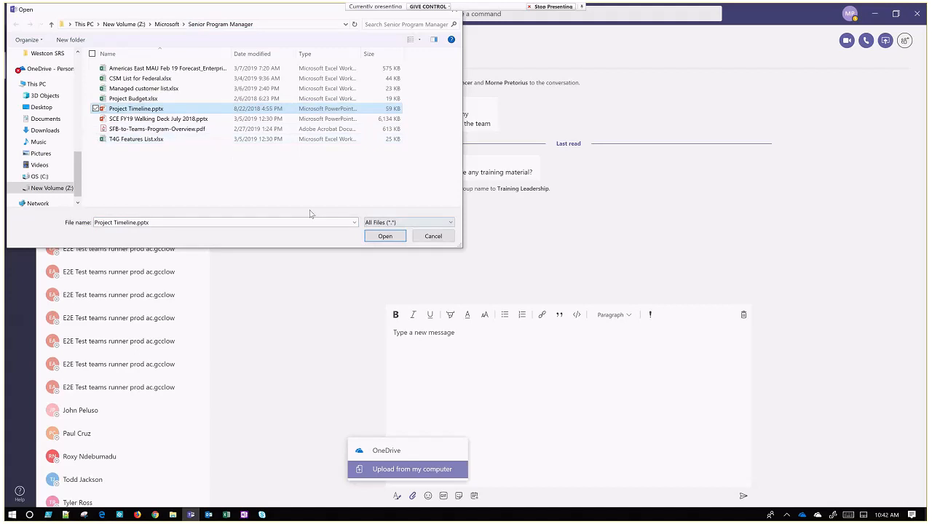
pyautogui.click(175, 130)
pyautogui.click(385, 234)
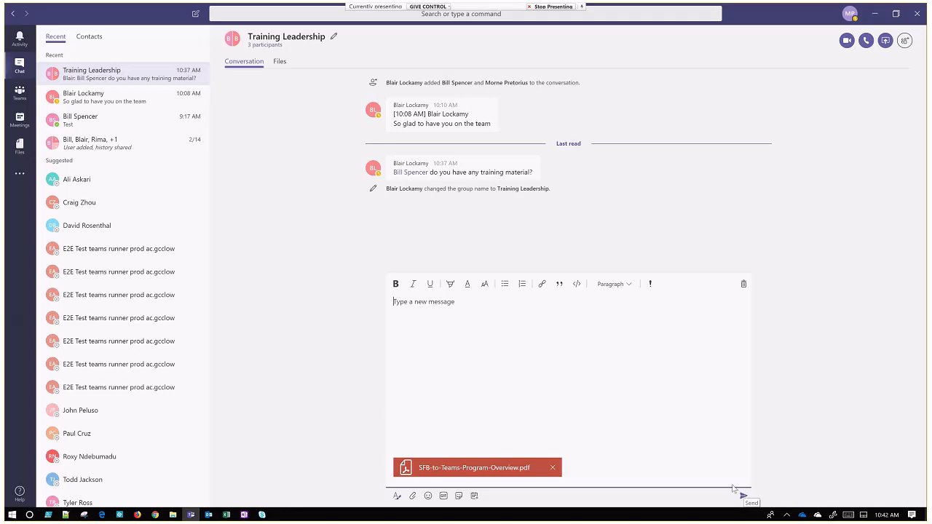
# Mention the participant who asked about training material, add "what about presenting this material ?", and send the message with its attachment.
pyautogui.write('@Blai')
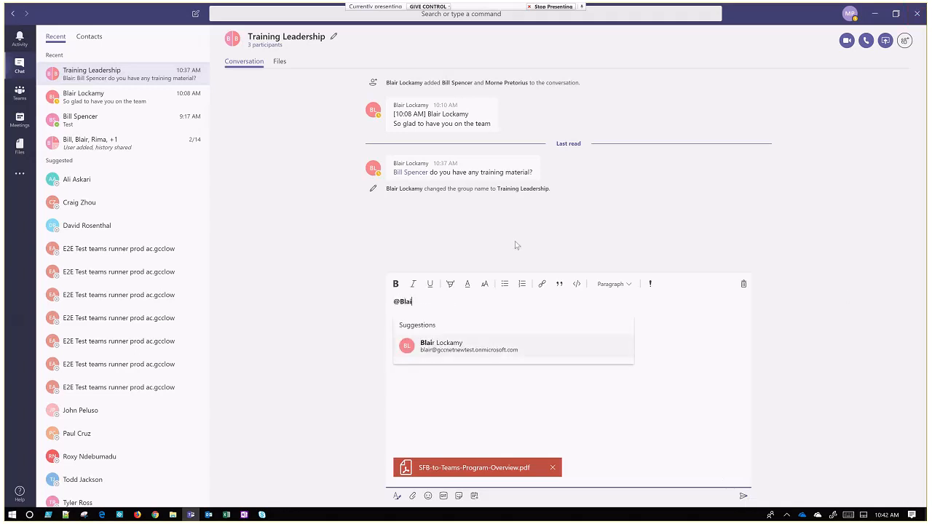
pyautogui.click(542, 353)
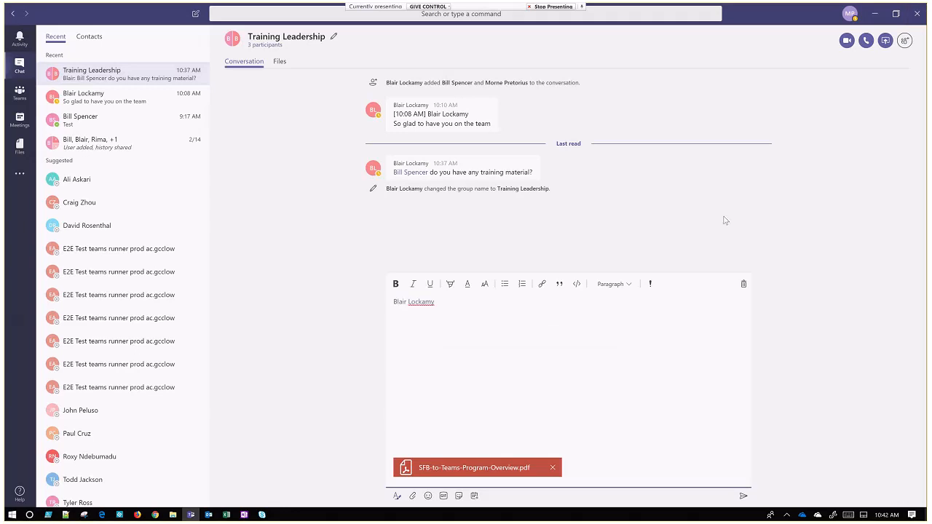
pyautogui.write('what about presenting this materil')
pyautogui.press('BackSpace')
pyautogui.press('BackSpace')
pyautogui.press('BackSpace')
pyautogui.write('ial ?')
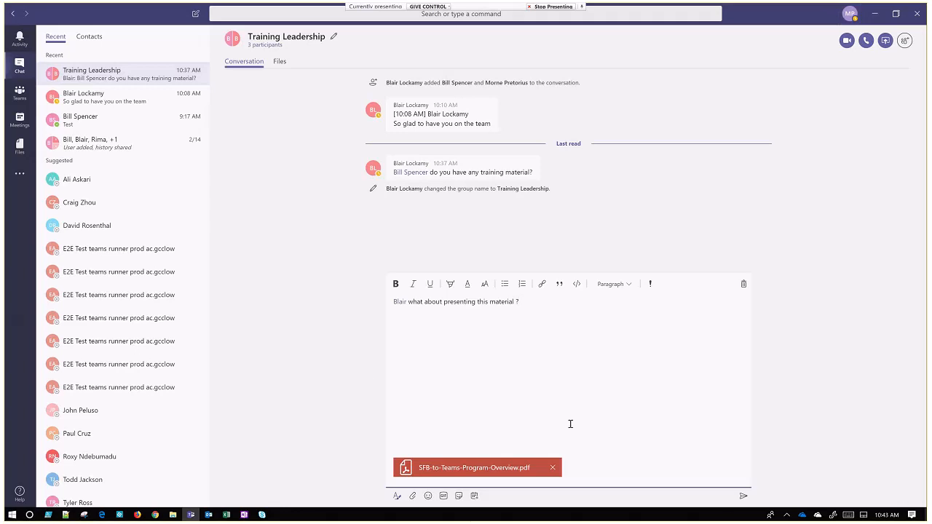
pyautogui.click(744, 498)
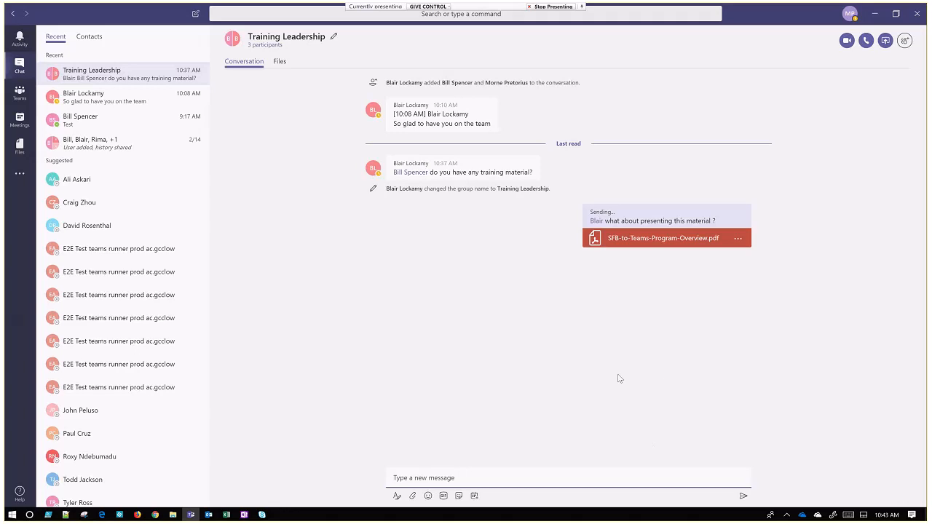
pyautogui.click(262, 515)
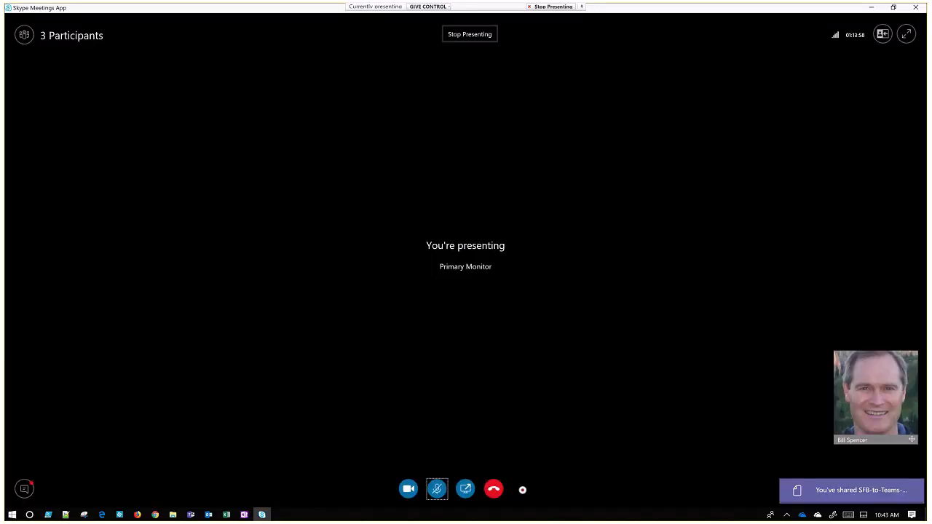
pyautogui.click(190, 516)
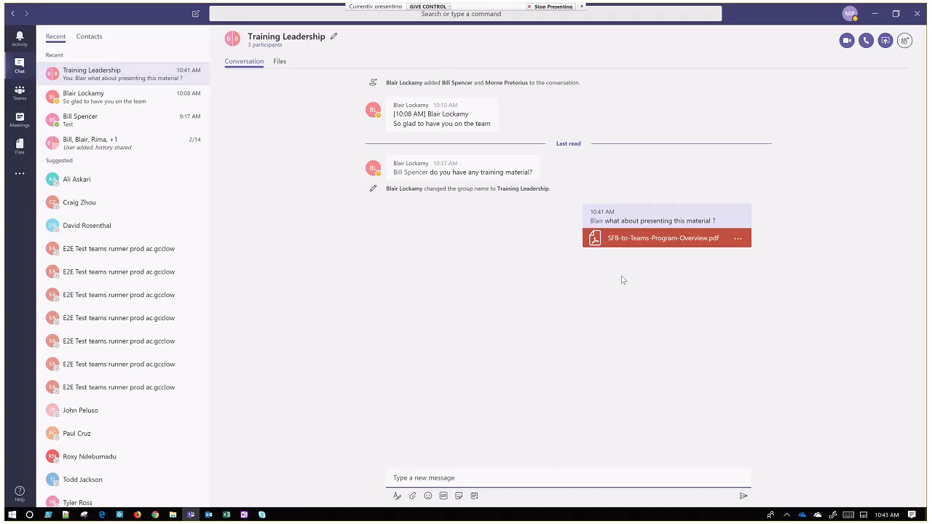
# View the files shared in the Training Leadership chat.
pyautogui.click(280, 62)
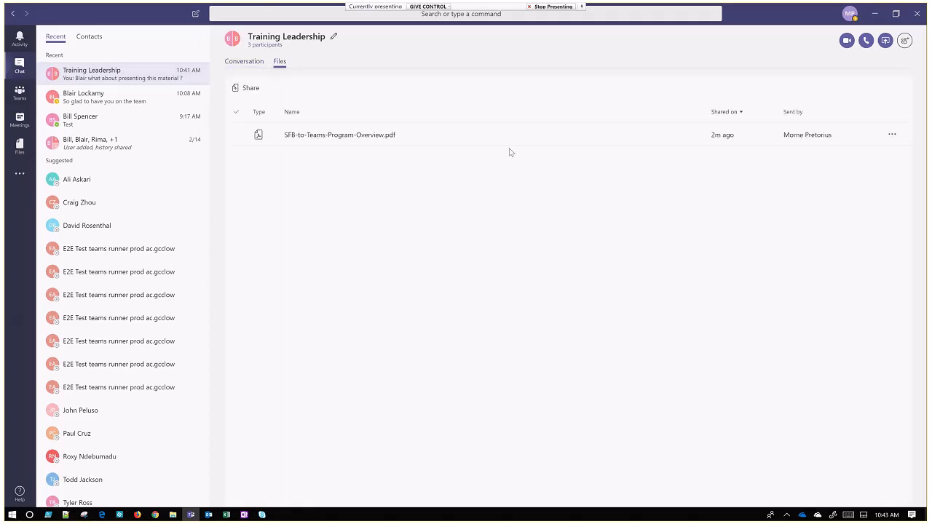
pyautogui.click(582, 143)
# Browse the files stored in Microsoft Teams, and open the Microsoft Teams Chat Files folder in OneDrive.
pyautogui.click(19, 149)
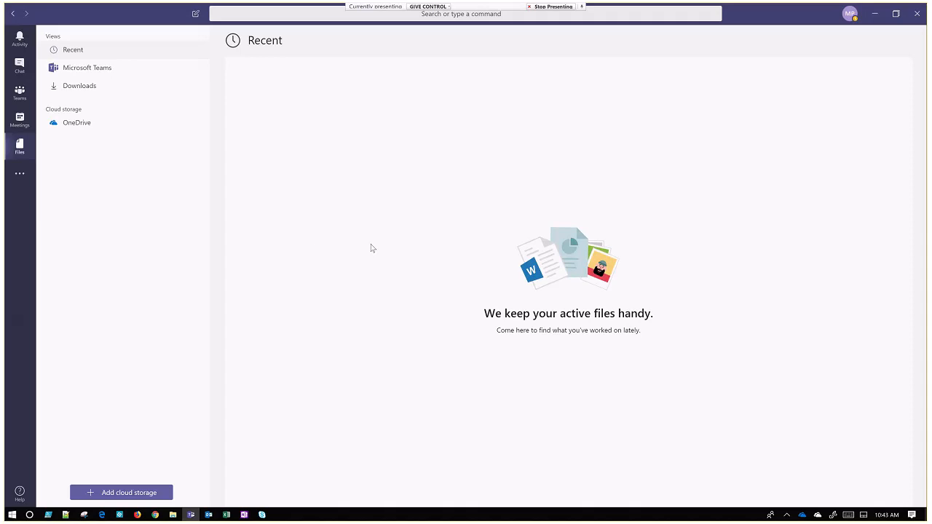
pyautogui.click(87, 69)
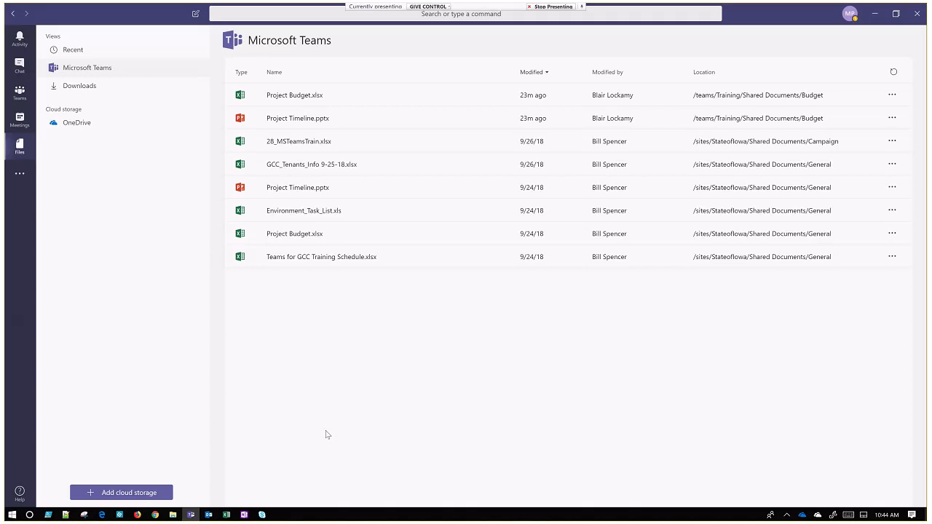
pyautogui.click(60, 129)
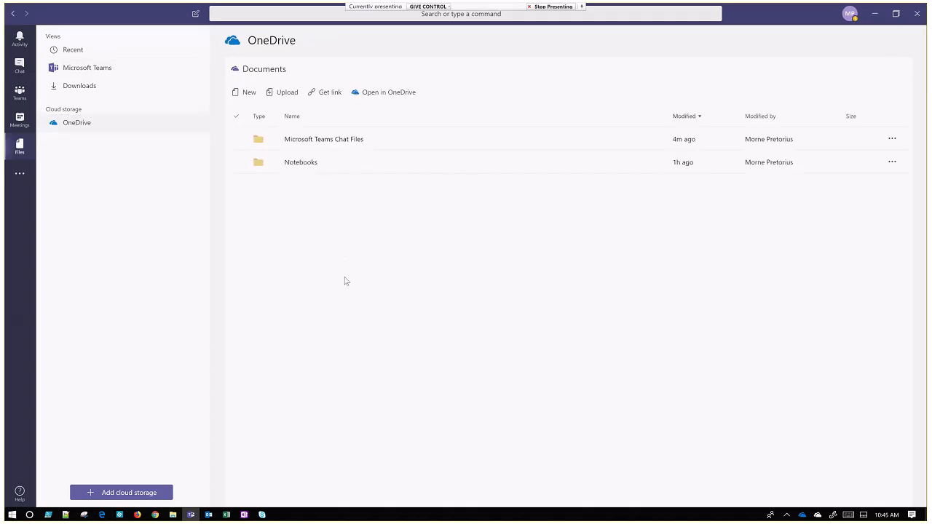
pyautogui.click(311, 143)
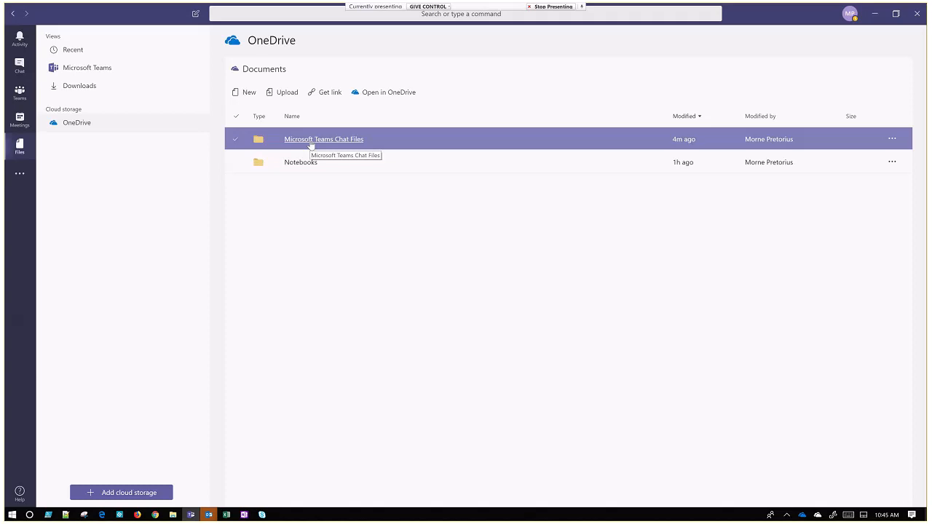
pyautogui.click(311, 144)
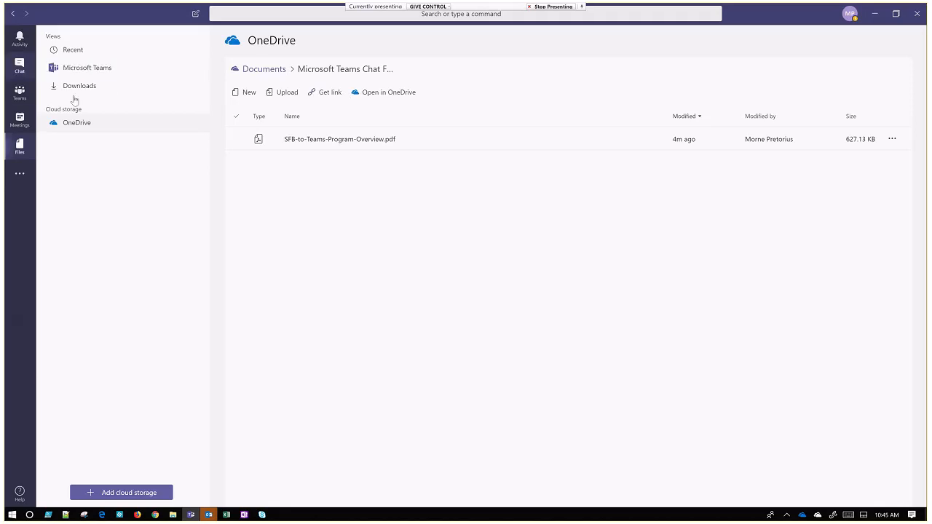
# Return to the Training Leadership chat and save the message "do you have any training material?".
pyautogui.click(20, 66)
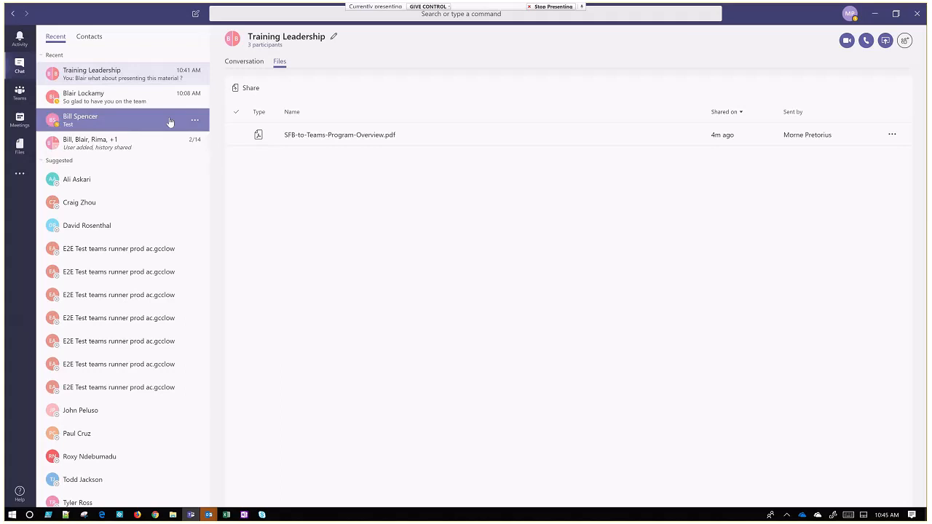
pyautogui.click(98, 81)
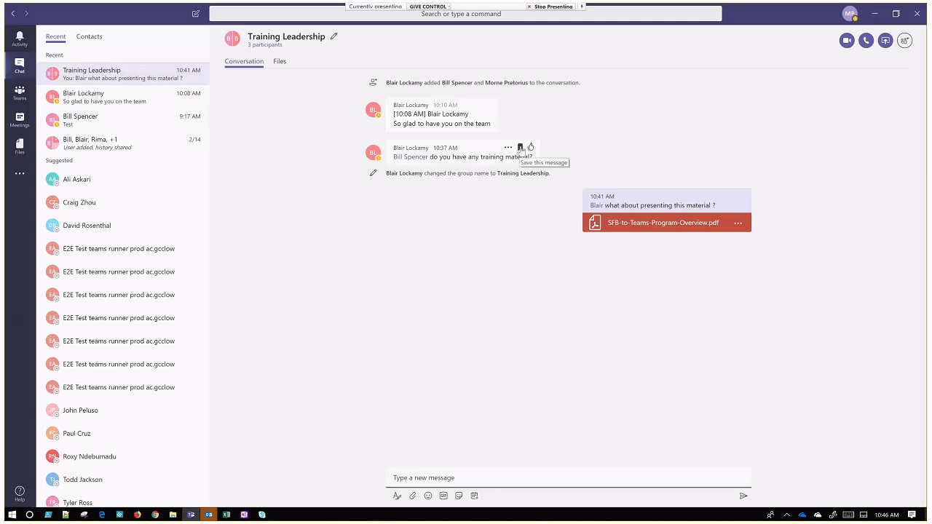
pyautogui.click(520, 147)
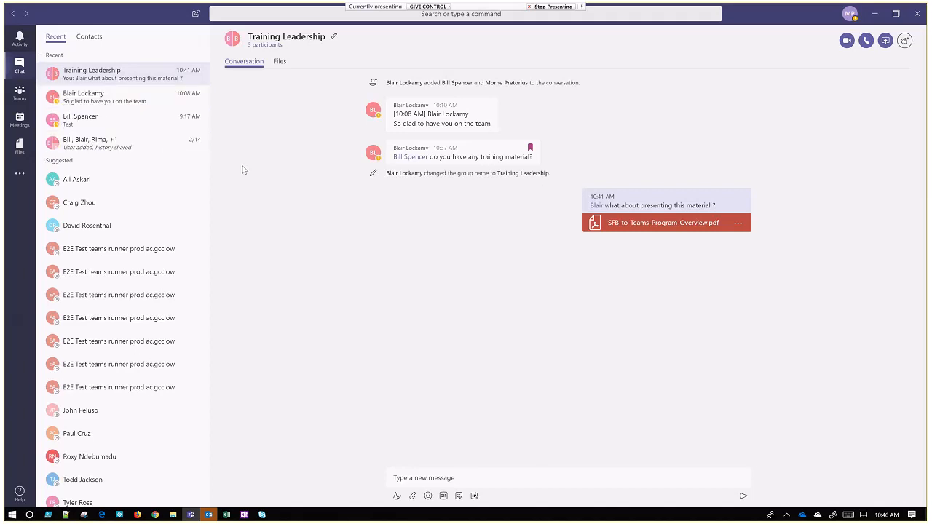
# Save the message "Yes, I will forward you the email that HR sent me last week" in the five-participant group chat.
pyautogui.click(104, 154)
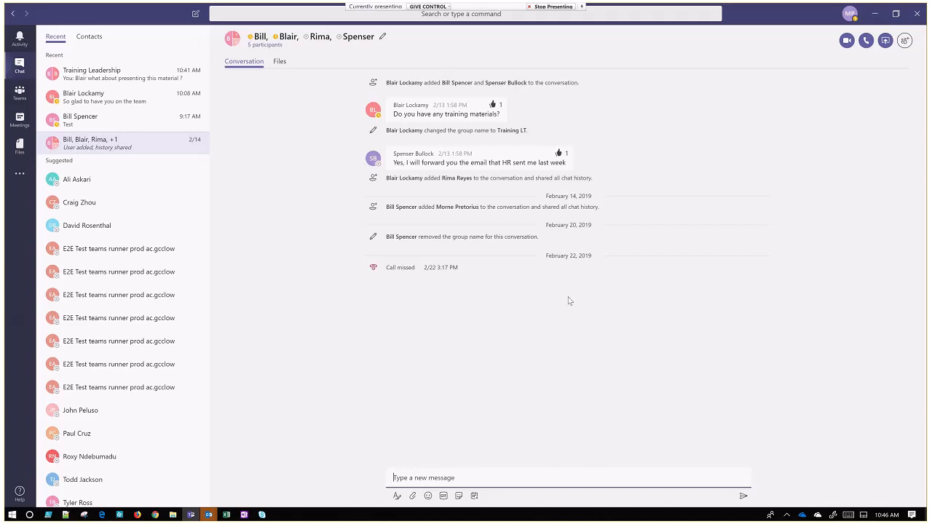
pyautogui.moveTo(541, 161)
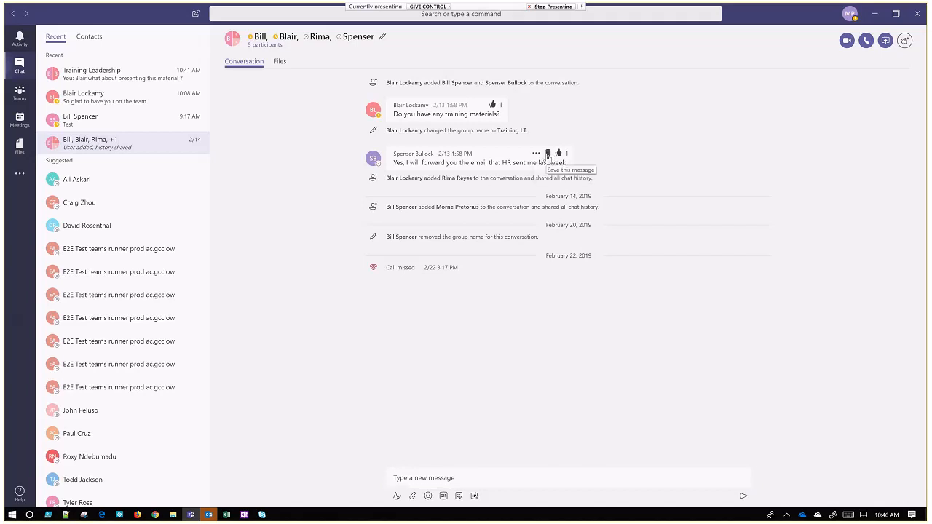
pyautogui.click(548, 154)
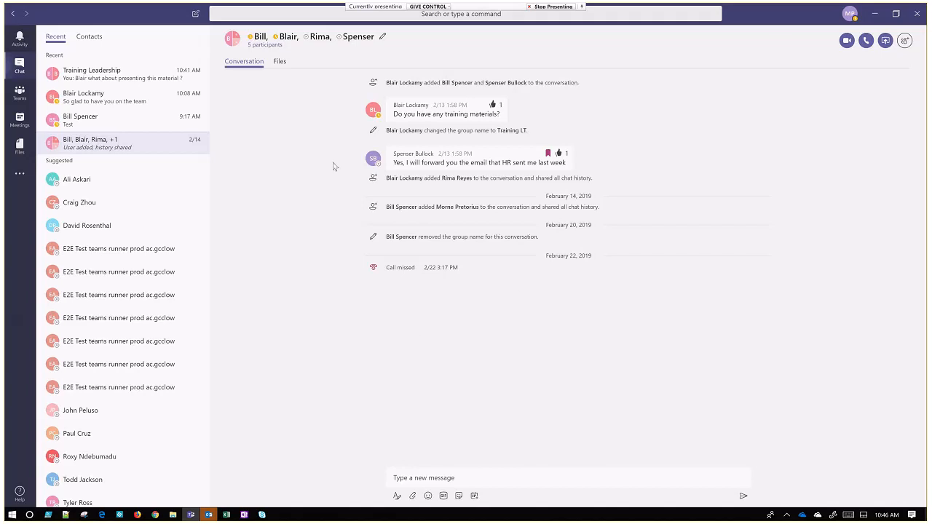
# Open the list of saved messages and unsave both the HR email message and the training material message.
pyautogui.click(852, 16)
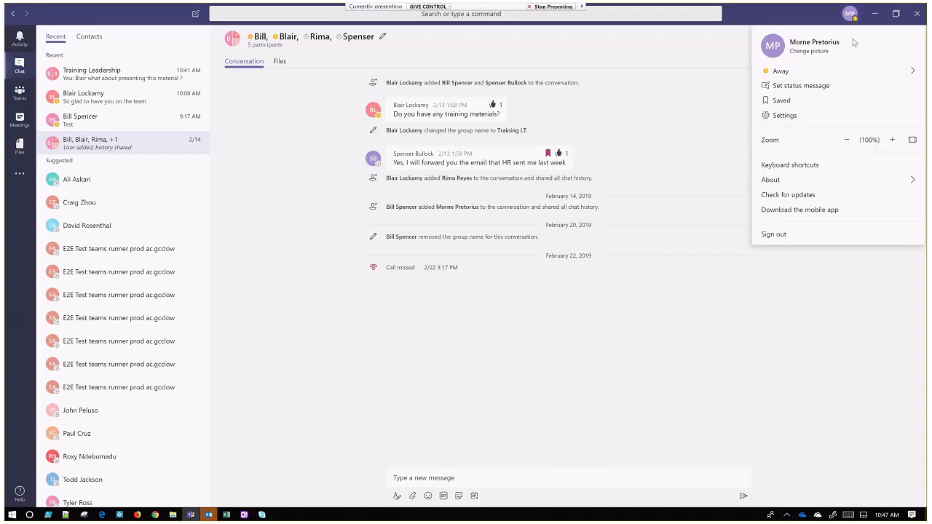
pyautogui.click(822, 102)
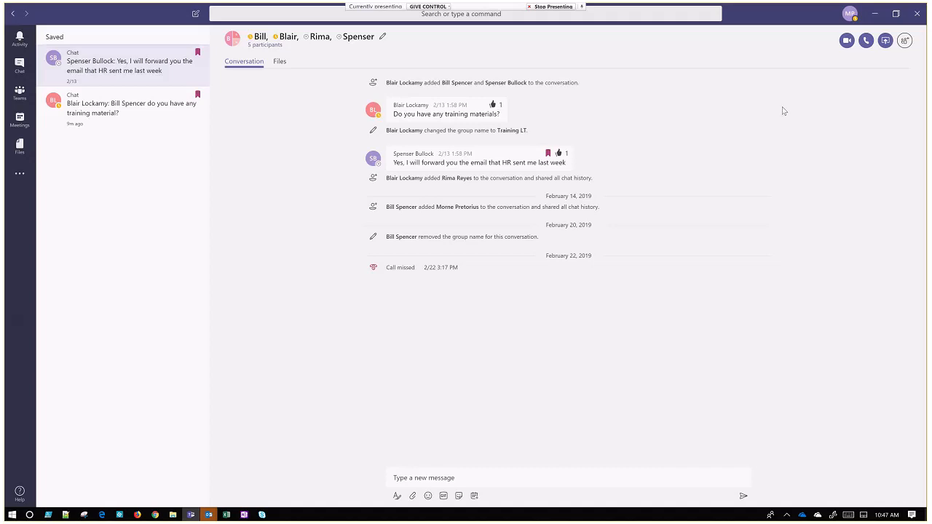
pyautogui.click(548, 155)
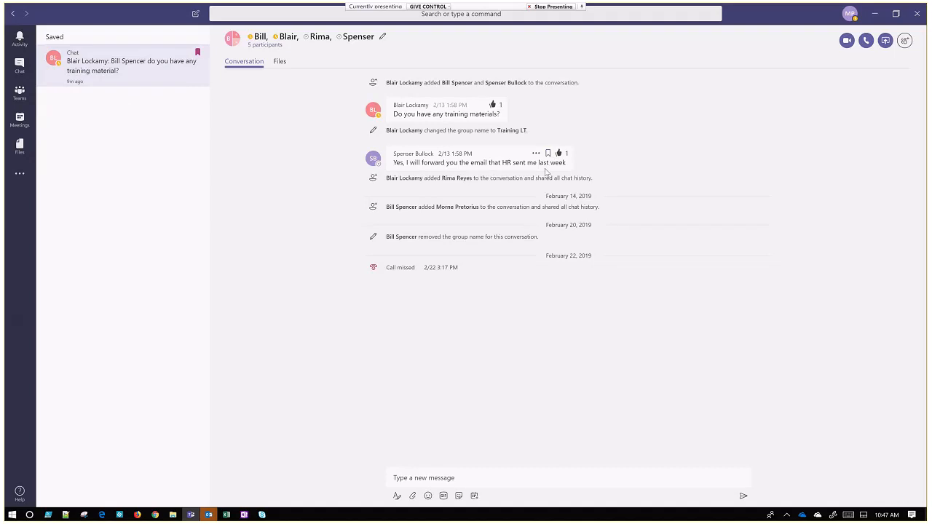
pyautogui.click(88, 56)
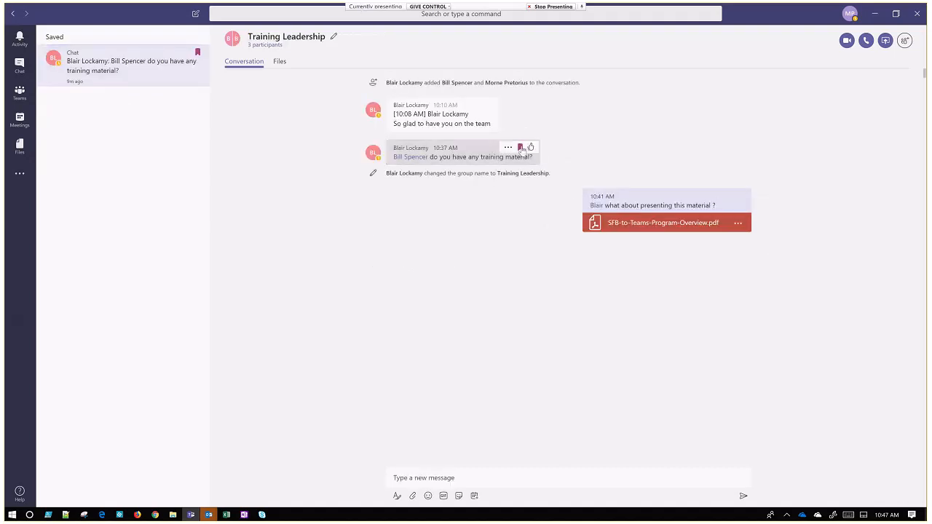
pyautogui.click(521, 148)
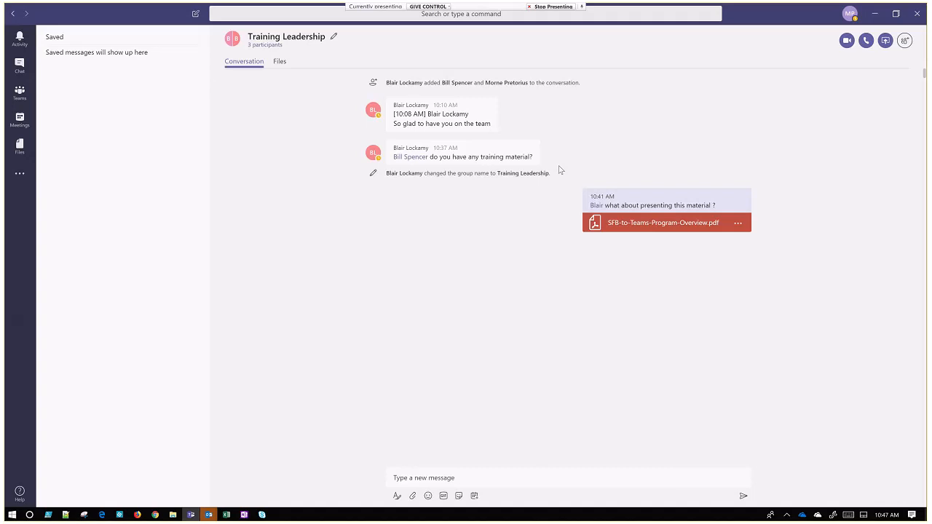
# Filter the activity feed to Mentions and open the mention from the Training team's General channel.
pyautogui.click(31, 46)
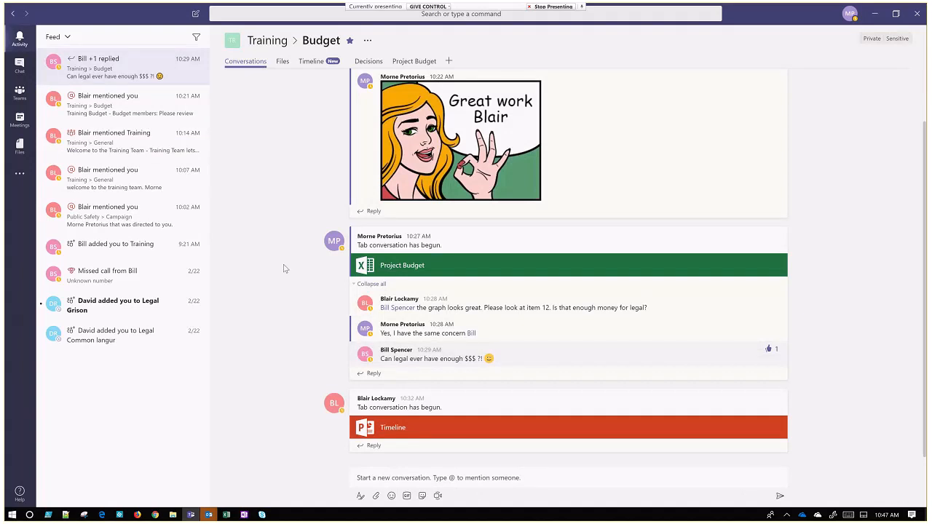
pyautogui.click(197, 37)
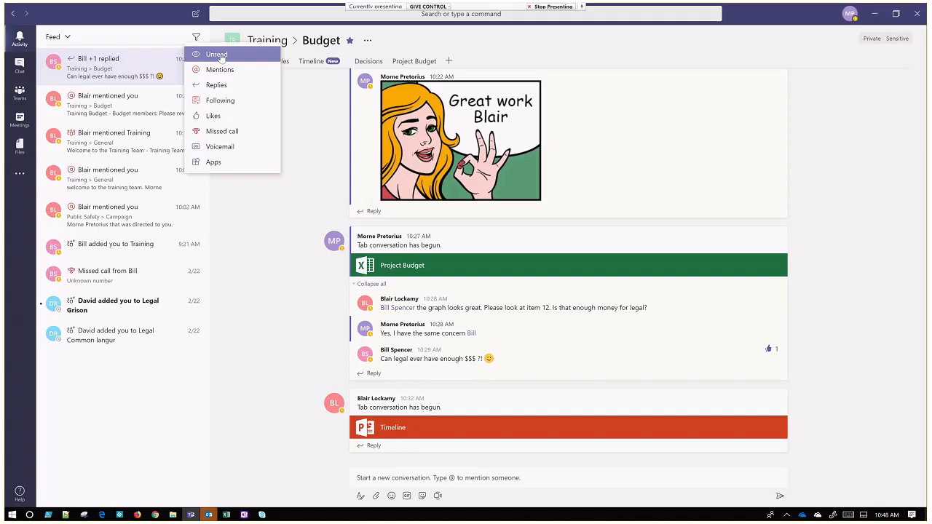
pyautogui.click(219, 56)
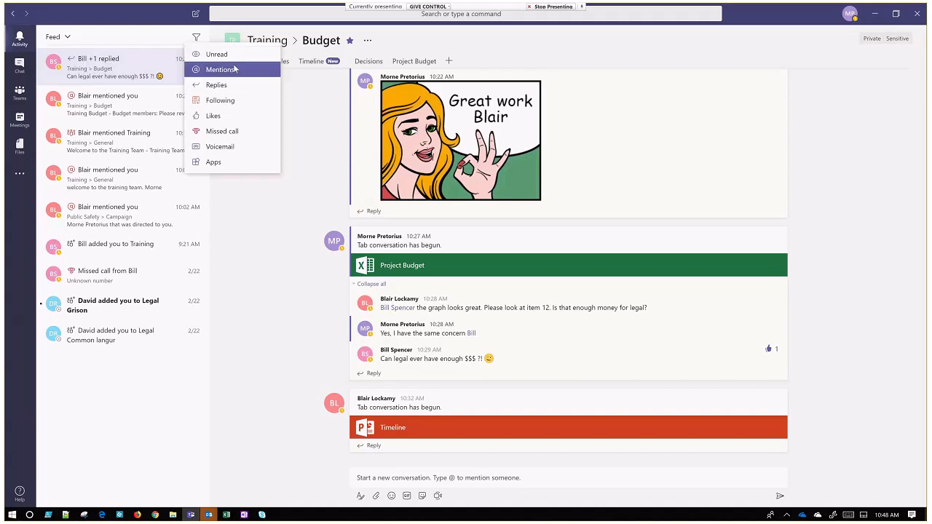
pyautogui.click(231, 69)
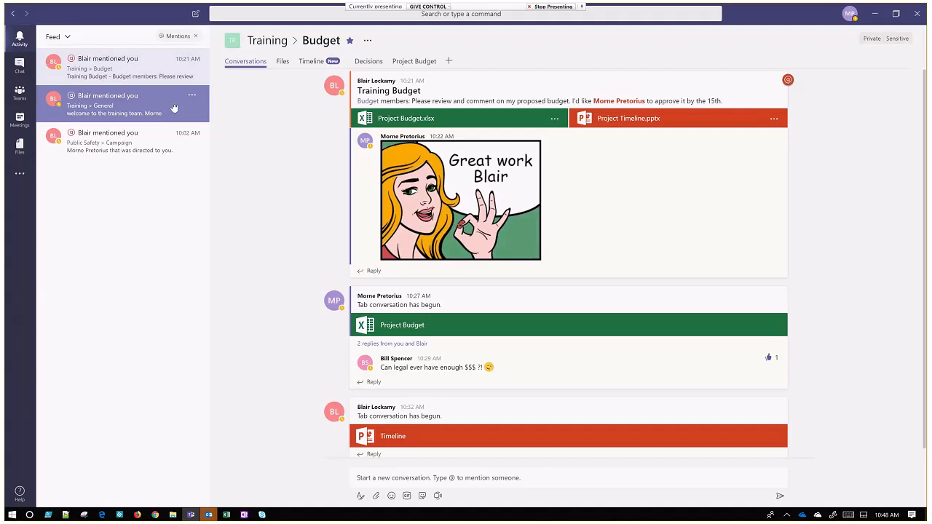
pyautogui.click(87, 109)
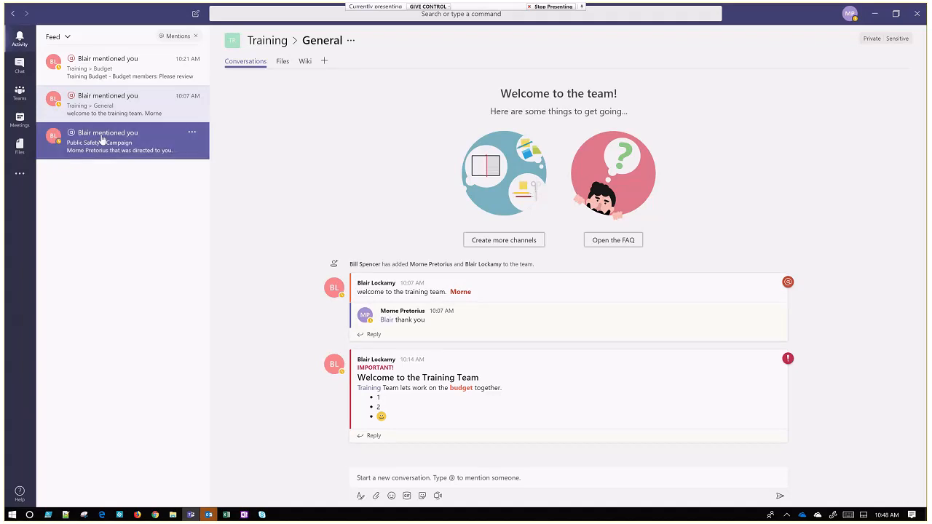
# Open the mention from the Public Safety team's Campaign channel.
pyautogui.click(101, 140)
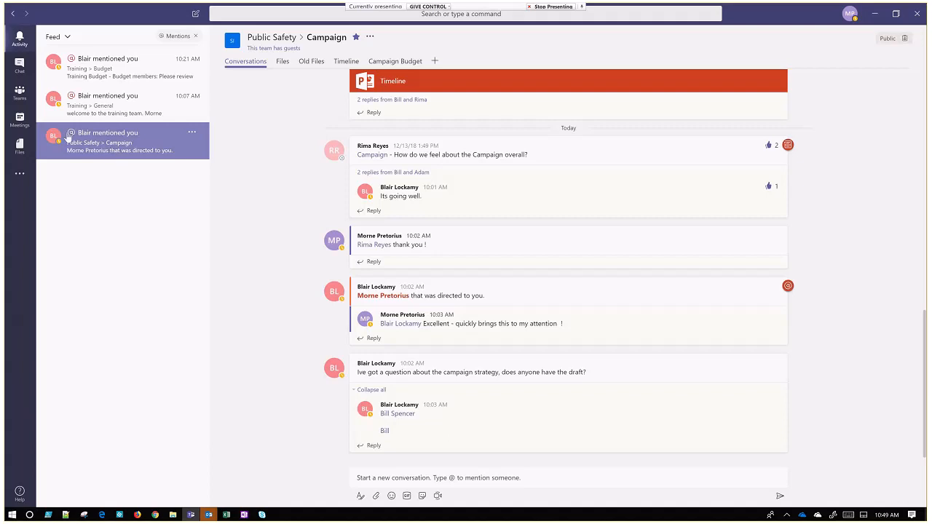
# Follow the Emergency Response team's Upgrade Project channel, and switch to the Legal Common langur team's Legal 0 channel.
pyautogui.click(20, 100)
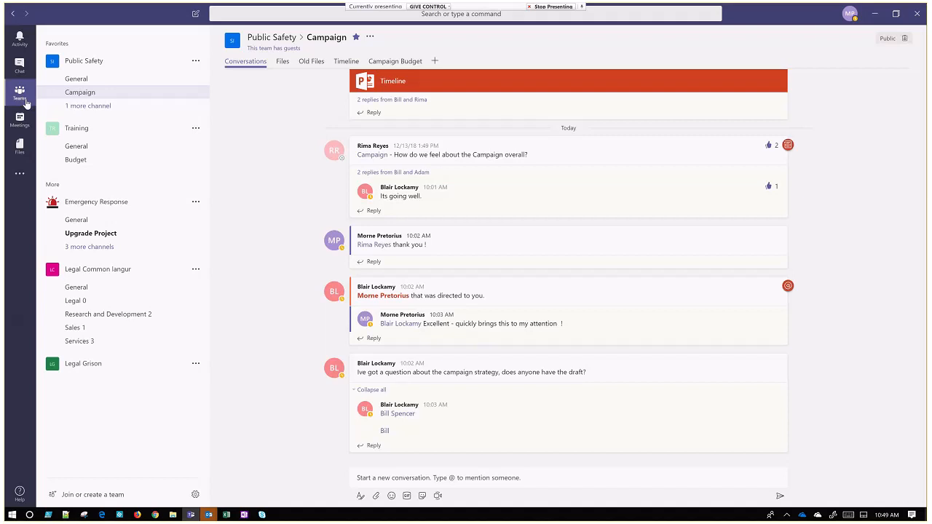
pyautogui.click(115, 238)
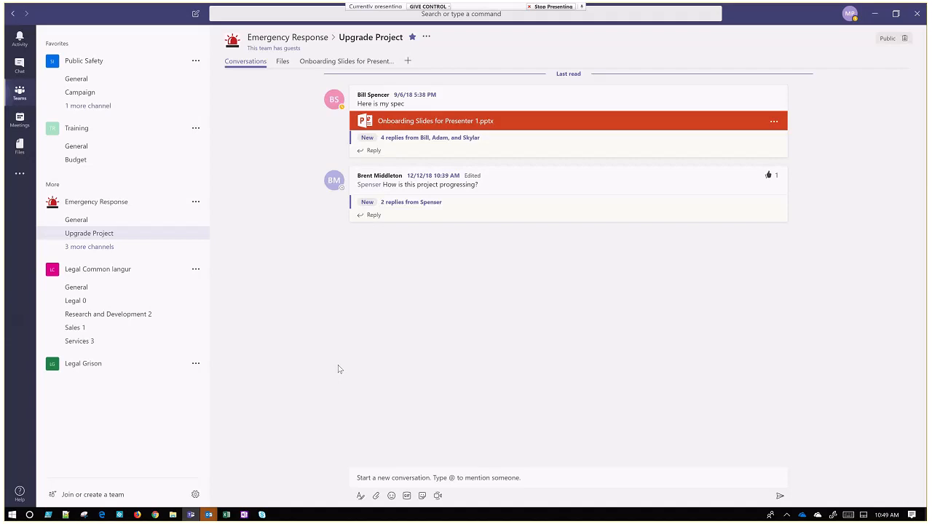
pyautogui.click(183, 249)
pyautogui.click(195, 234)
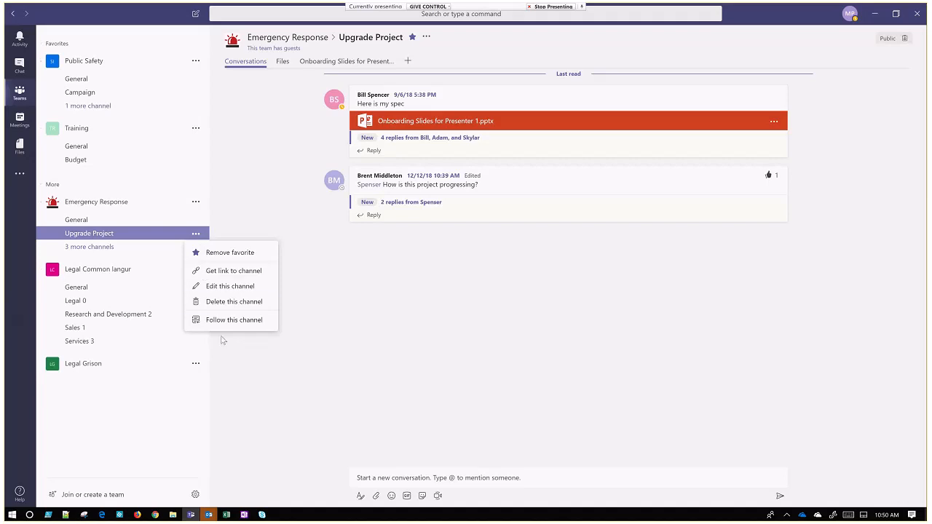
pyautogui.click(253, 321)
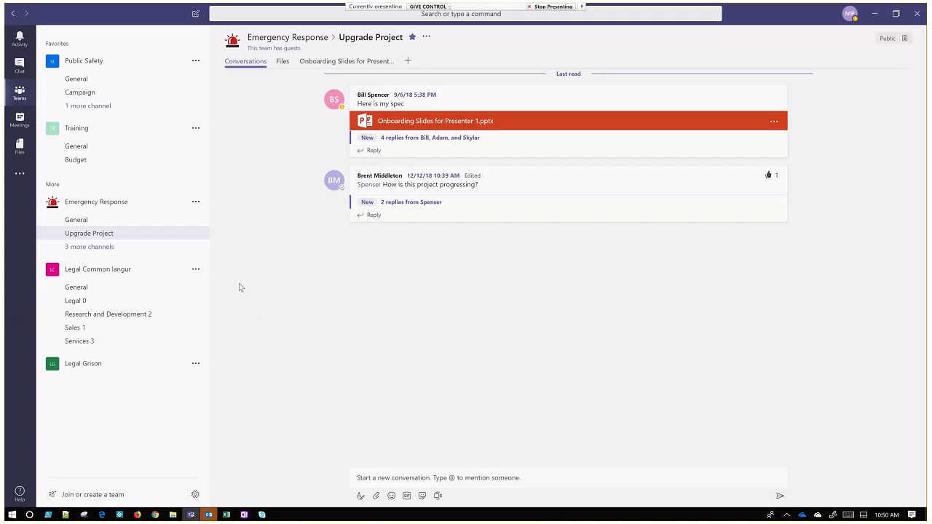
pyautogui.click(158, 302)
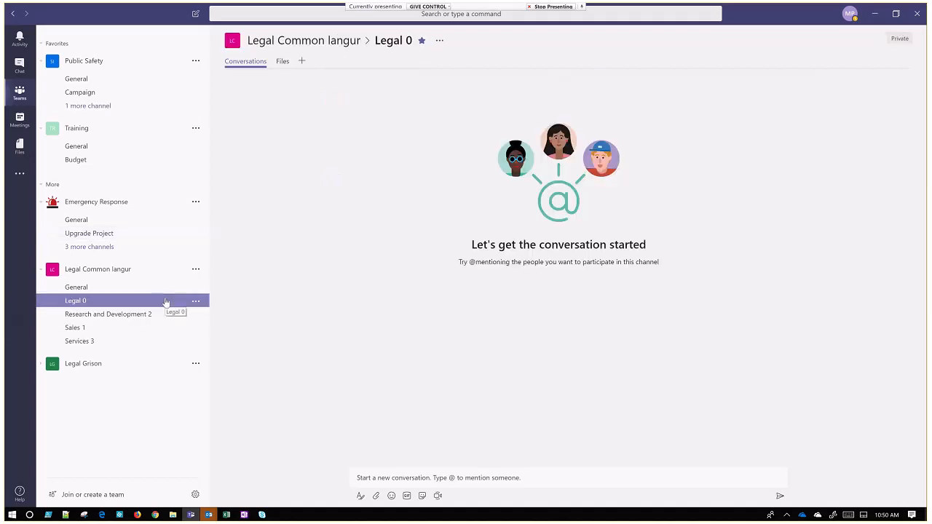
pyautogui.click(181, 313)
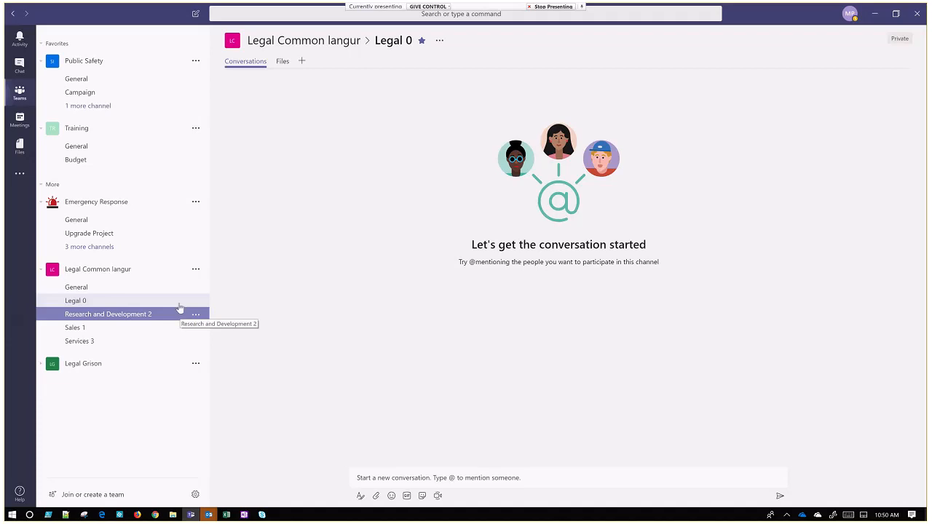
# Switch to the Skype Meetings App, toggle the microphone, and return to Microsoft Teams.
pyautogui.click(261, 515)
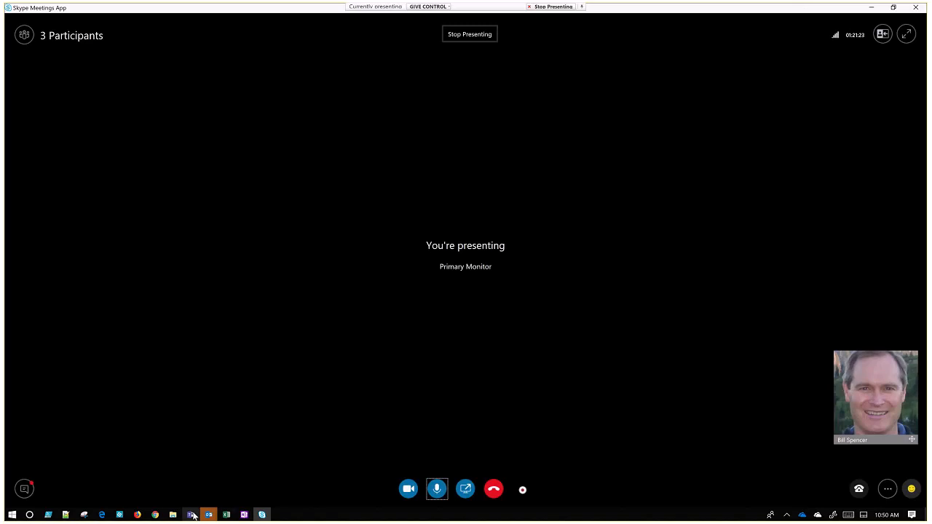
pyautogui.click(192, 515)
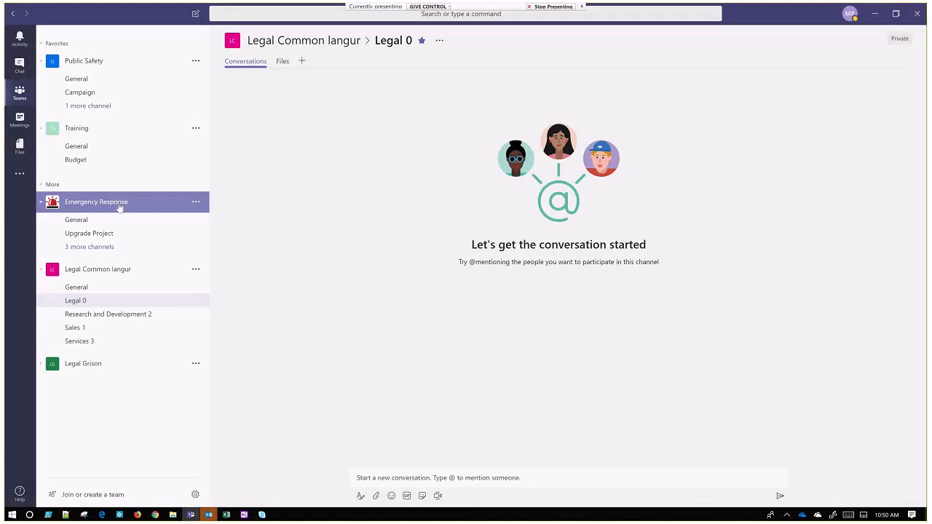
pyautogui.click(262, 515)
pyautogui.click(439, 489)
pyautogui.click(190, 515)
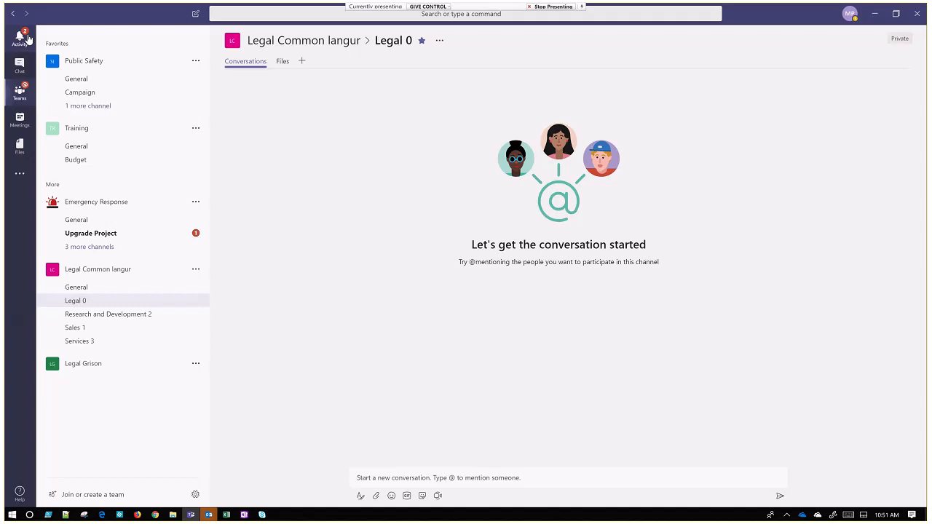
# Open the activity feed and view the "Here is a test" post from the followed Upgrade Project channel.
pyautogui.click(20, 38)
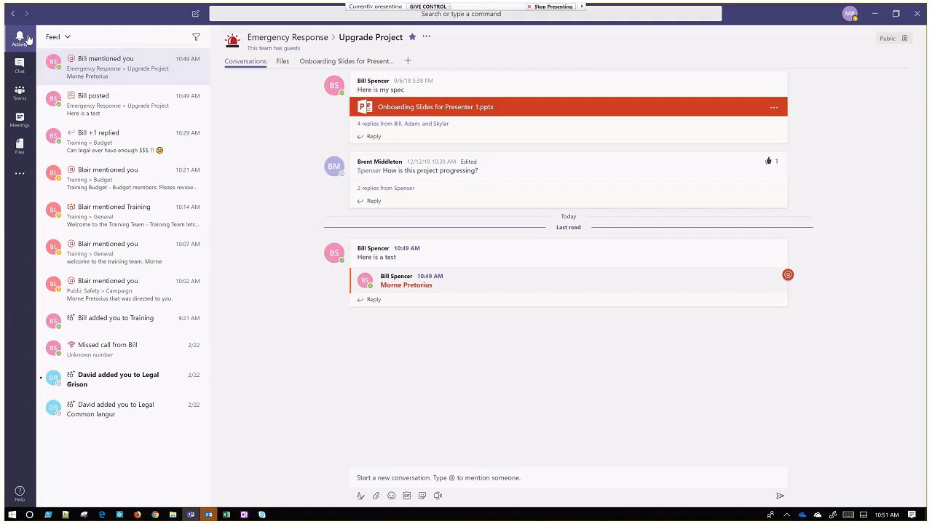
pyautogui.click(118, 108)
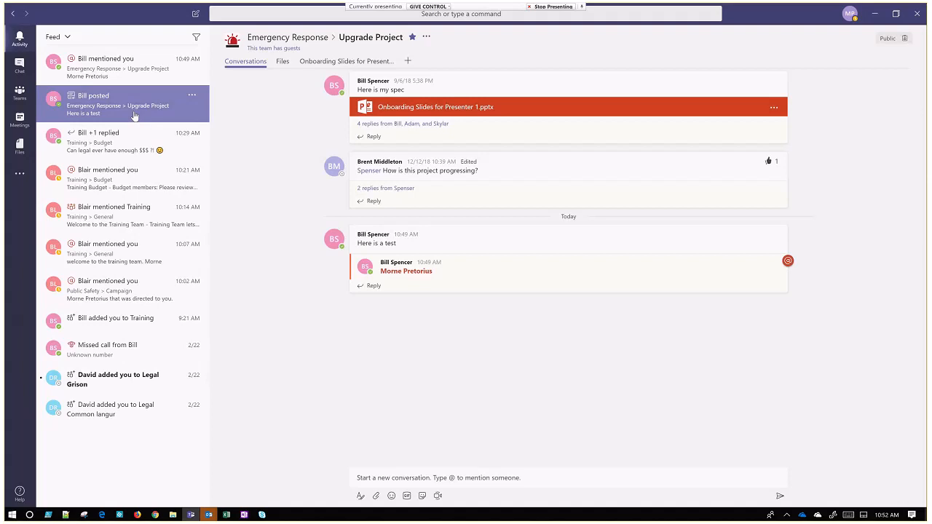
# Open the notification settings and review the alert options for followed channels without changing them.
pyautogui.click(850, 14)
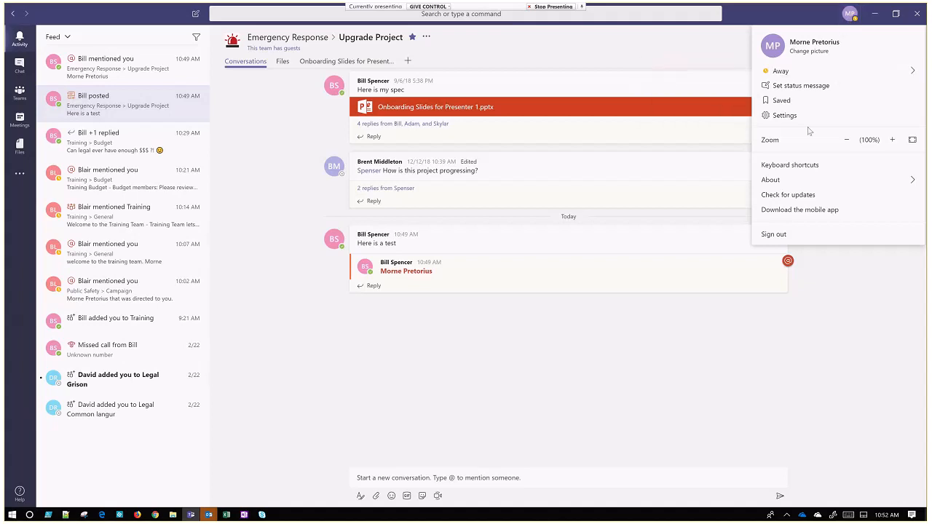
pyautogui.click(784, 117)
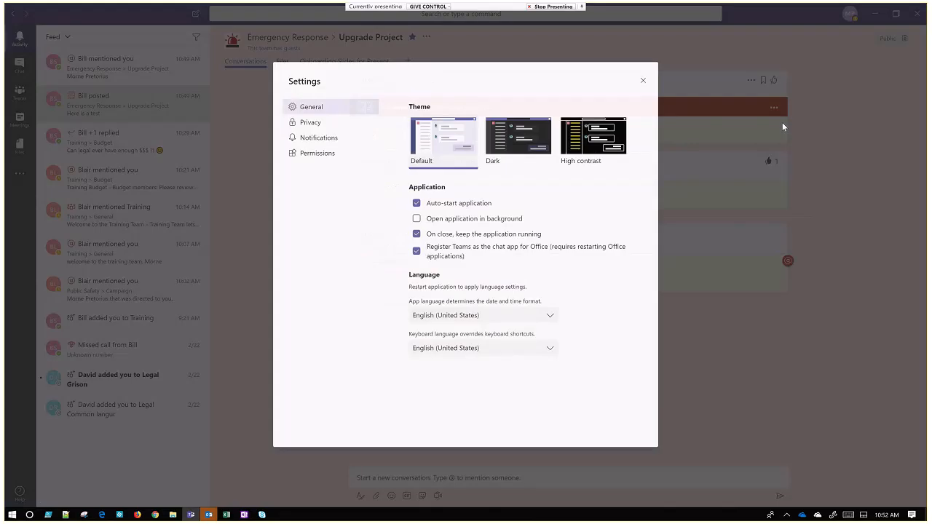
pyautogui.click(318, 138)
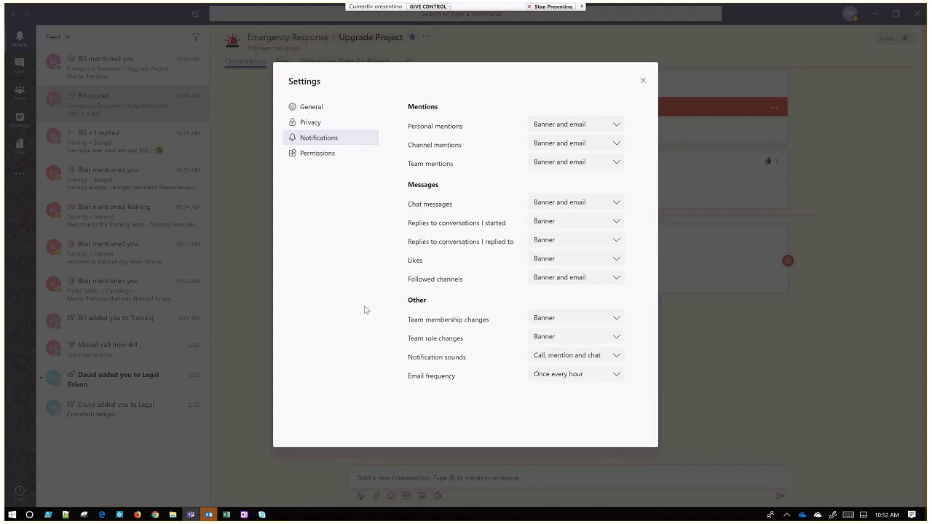
pyautogui.click(620, 280)
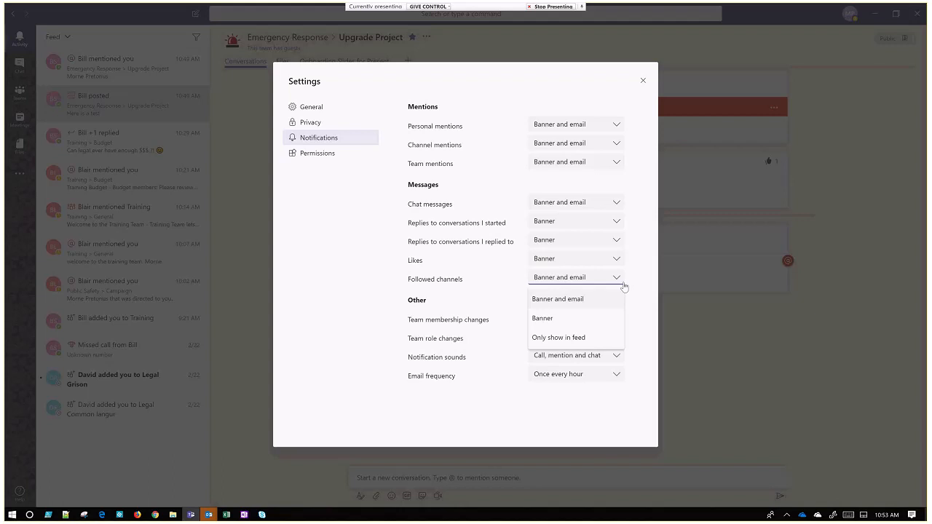
pyautogui.click(644, 305)
# Set the notification email frequency to "Once every 10 mins" and close the settings.
pyautogui.click(612, 376)
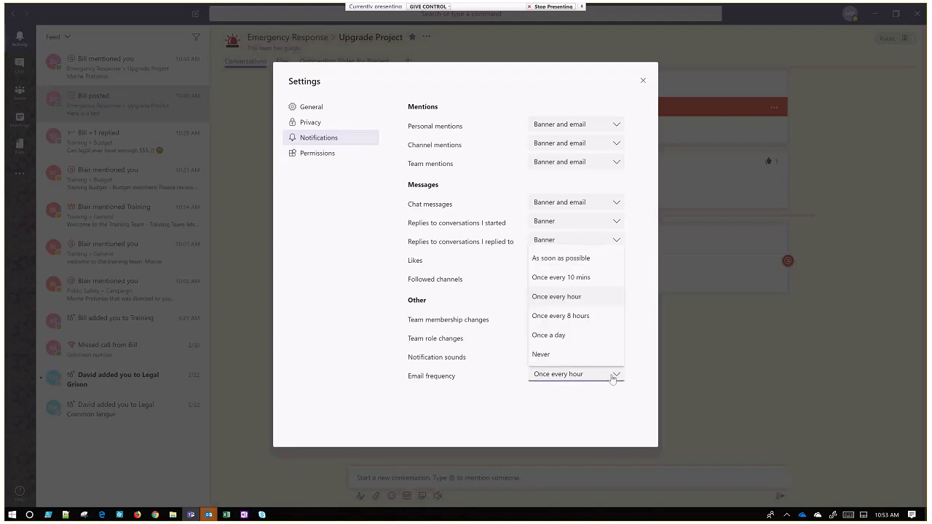
pyautogui.click(572, 278)
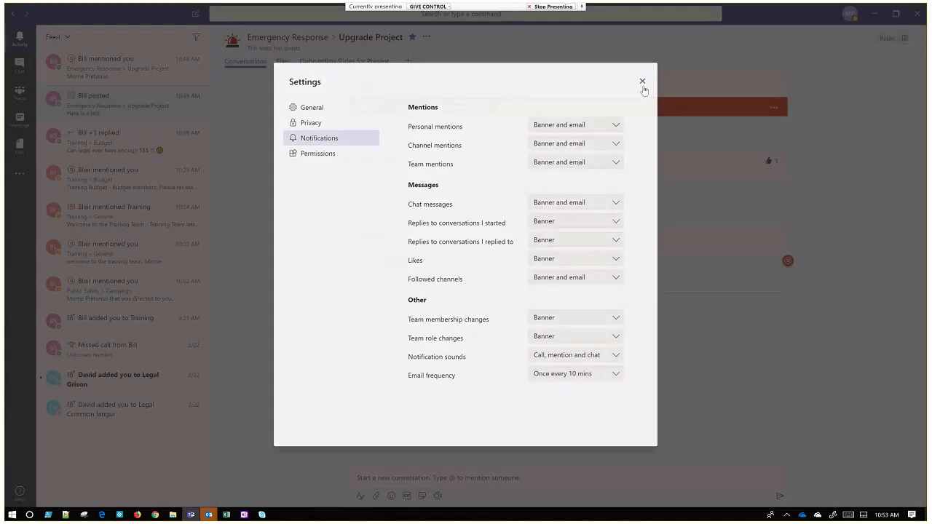
pyautogui.click(644, 86)
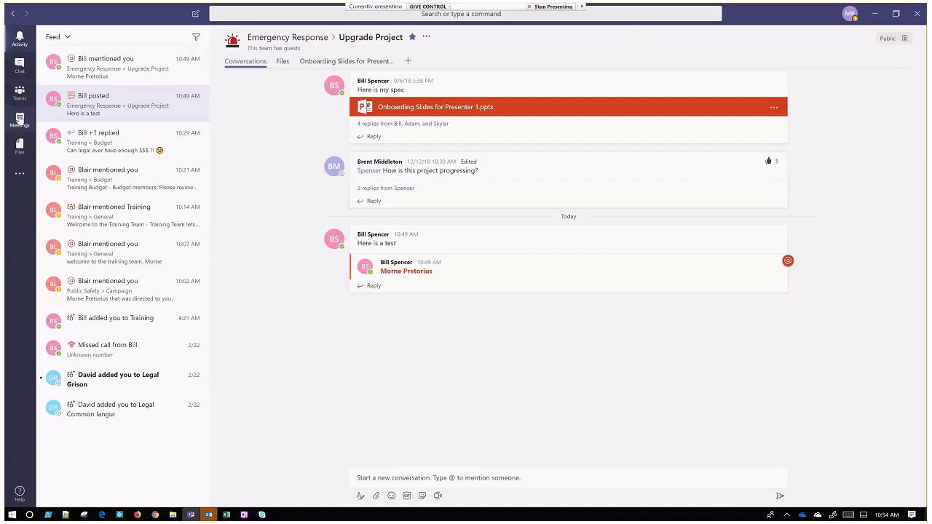
# Return to the list of teams and channels with the Upgrade Project channel open.
pyautogui.click(20, 93)
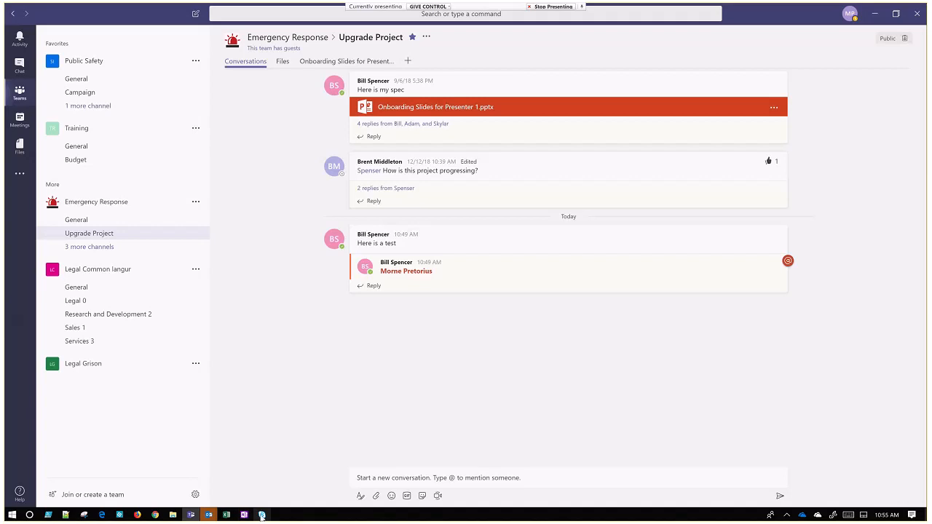
pyautogui.moveTo(262, 515)
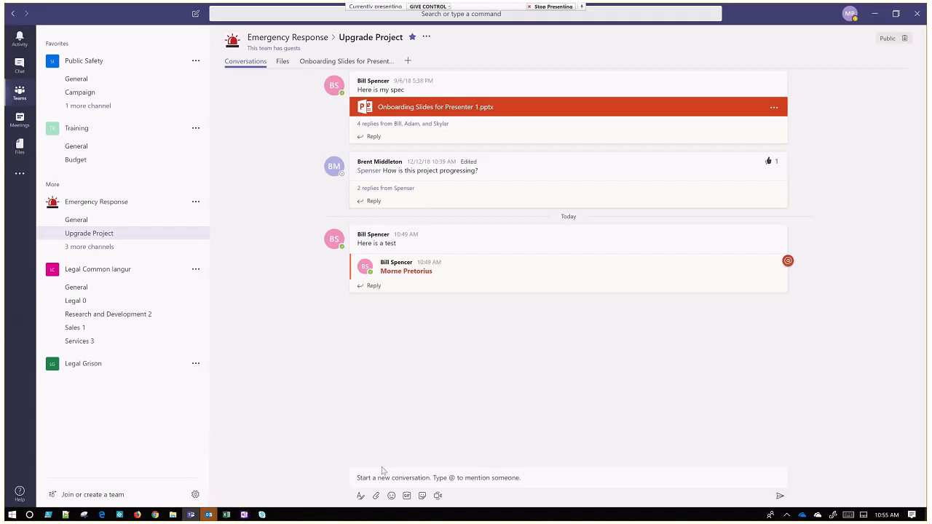